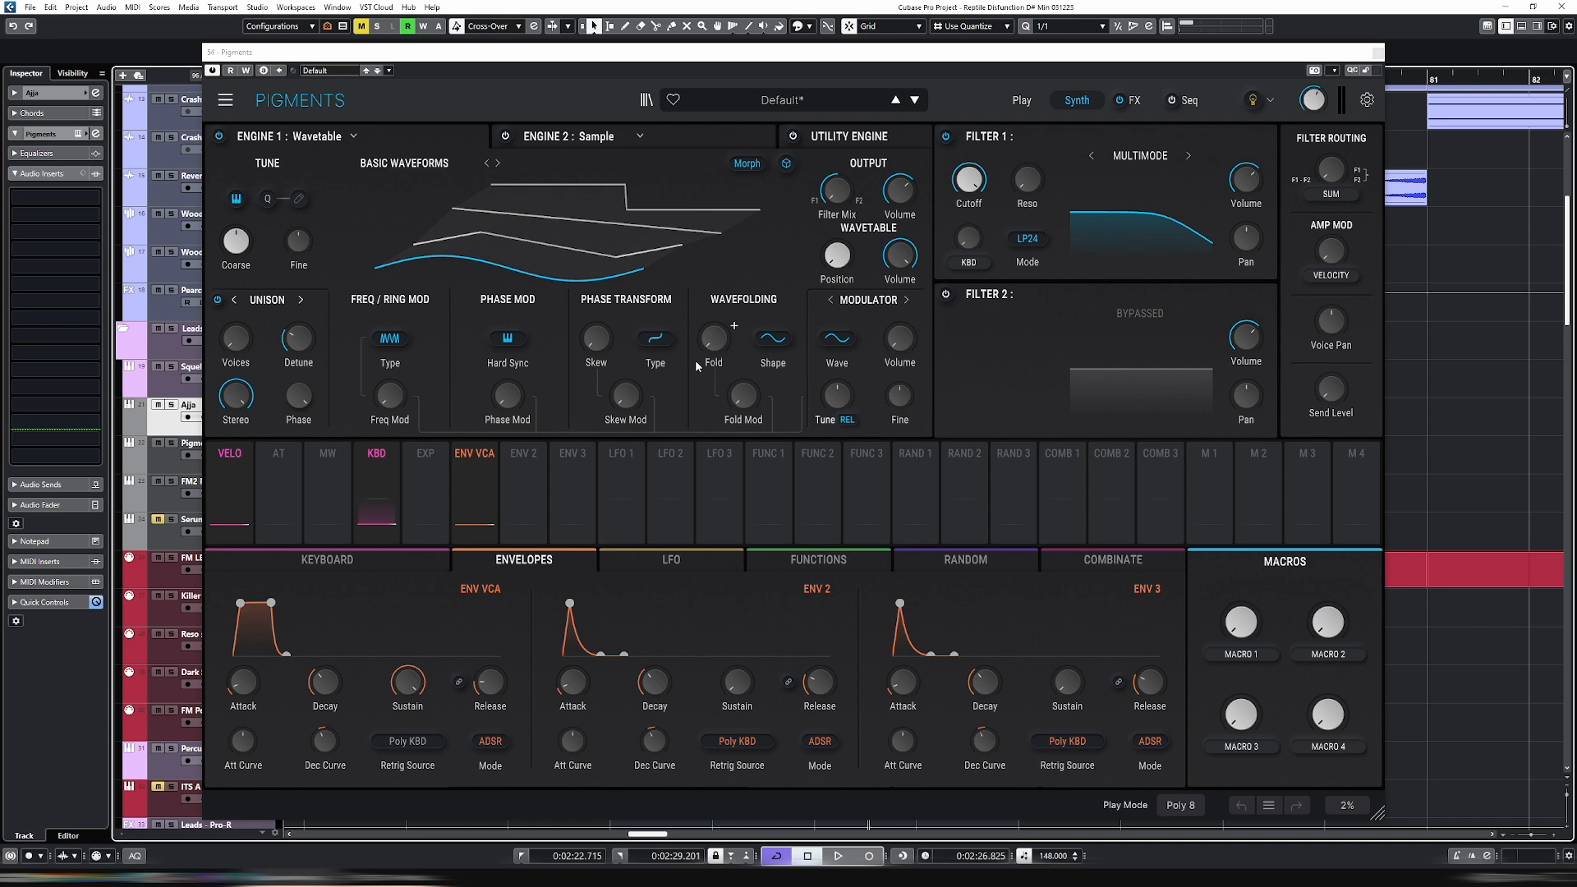
Create a one-bar MIDI part at bar 73 on the Ajja track and open it in the key editor.
mouse_move(887, 277)
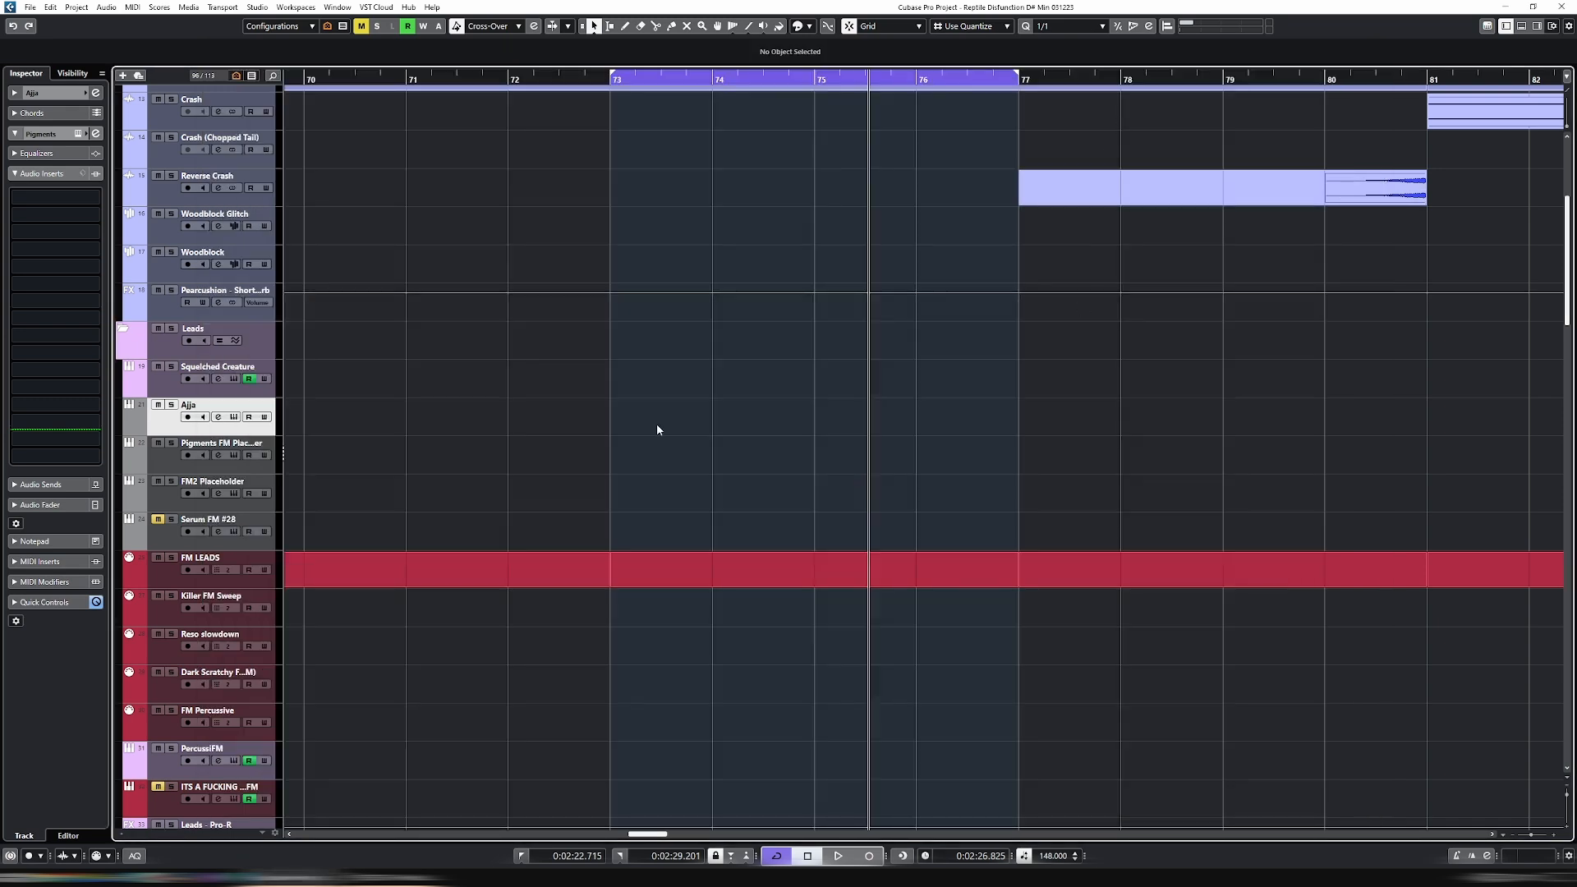
double_click(657, 429)
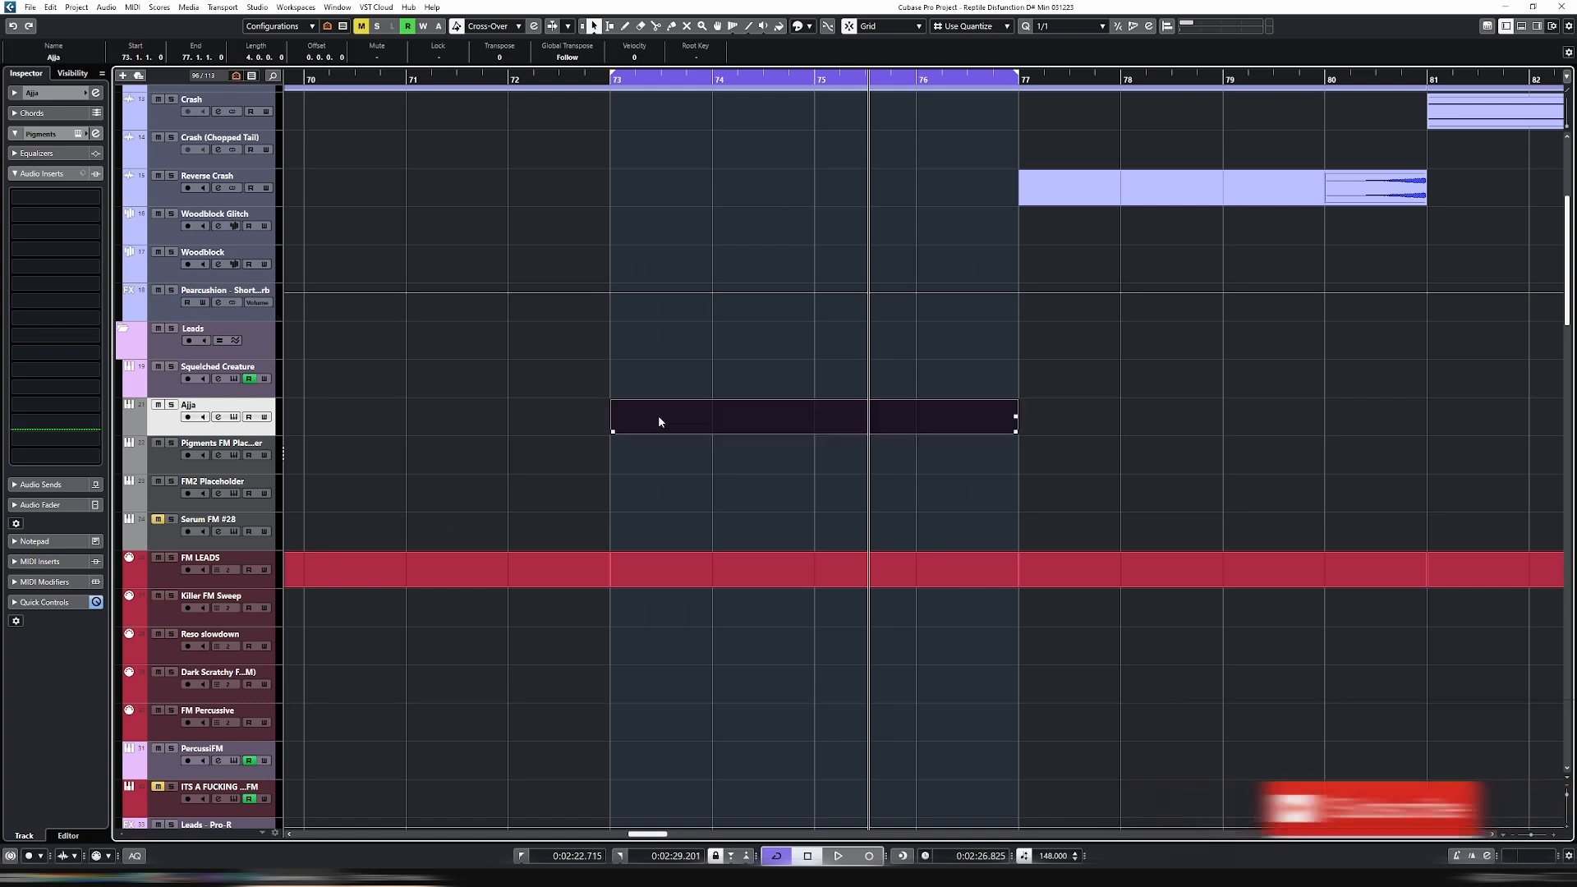
left_click_drag(1016, 432, 712, 432)
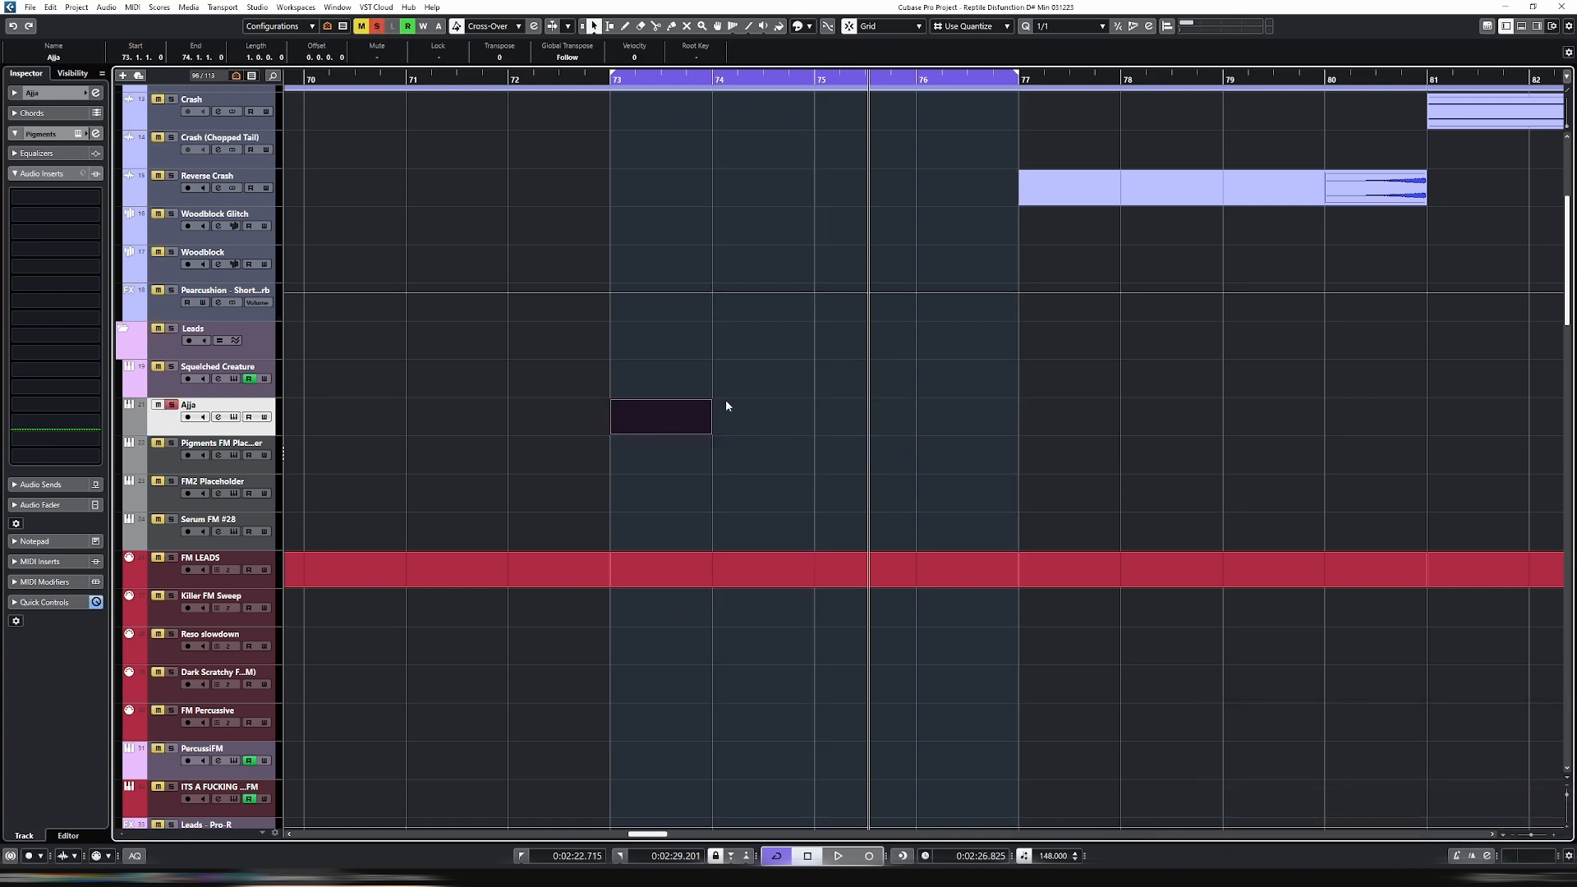
double_click(633, 415)
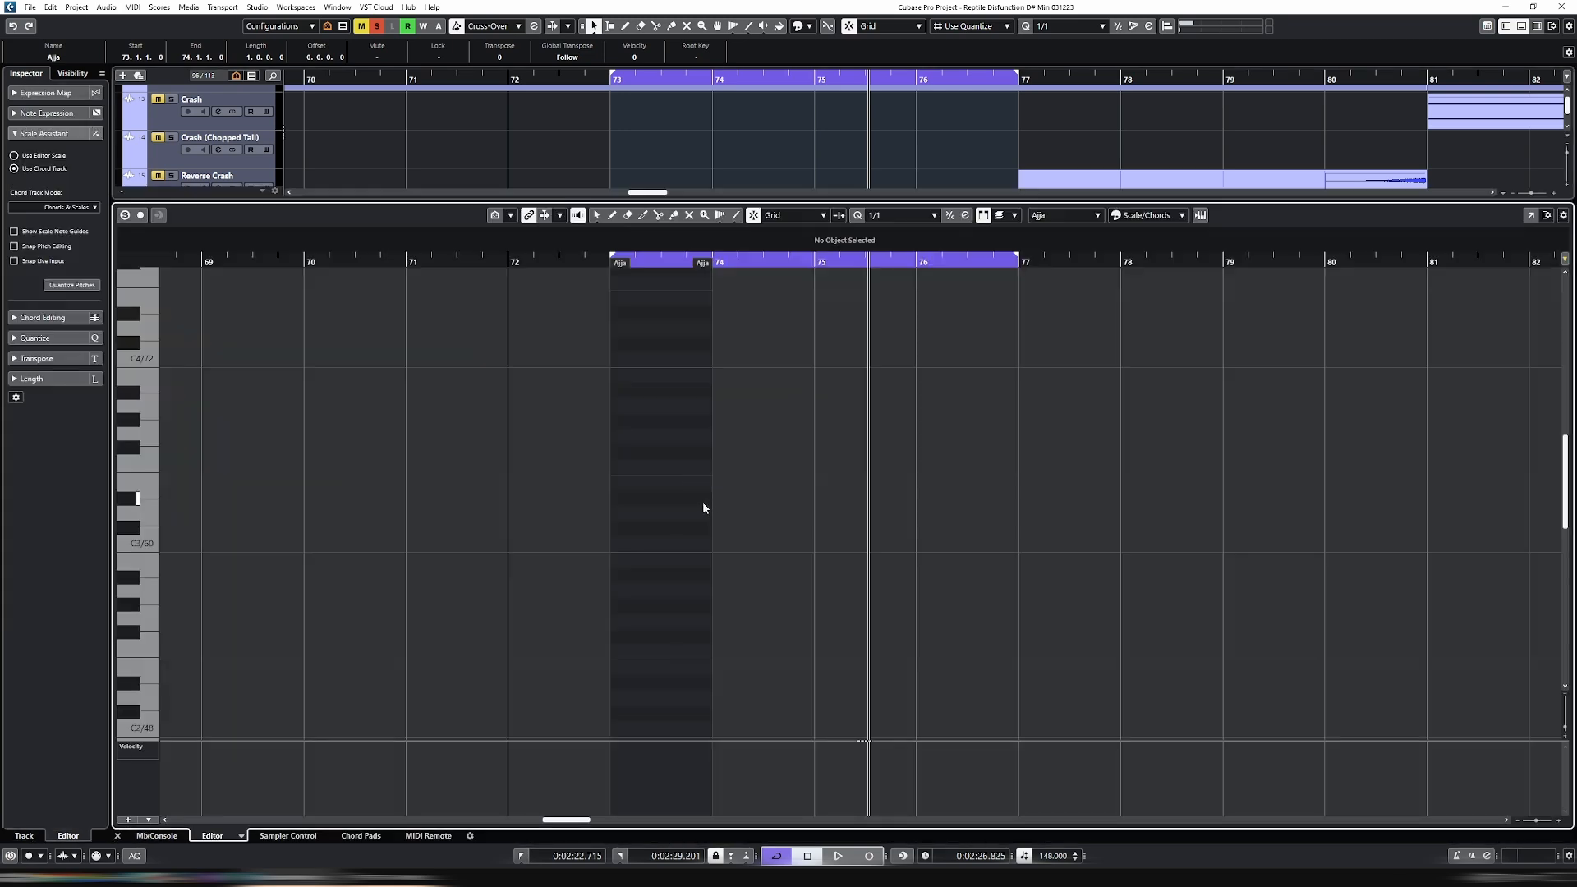
Set the quantize grid to 1/16 and add a sixteenth note at the start of the Ajja part.
key("8")
left_click(690, 558)
key("h")
key("h")
key("1")
left_click_drag(964, 561, 760, 578)
Transpose the sixteenth note to D#1.
key("Up")
key("Up")
key("Up")
key("Up")
key("shift+Down")
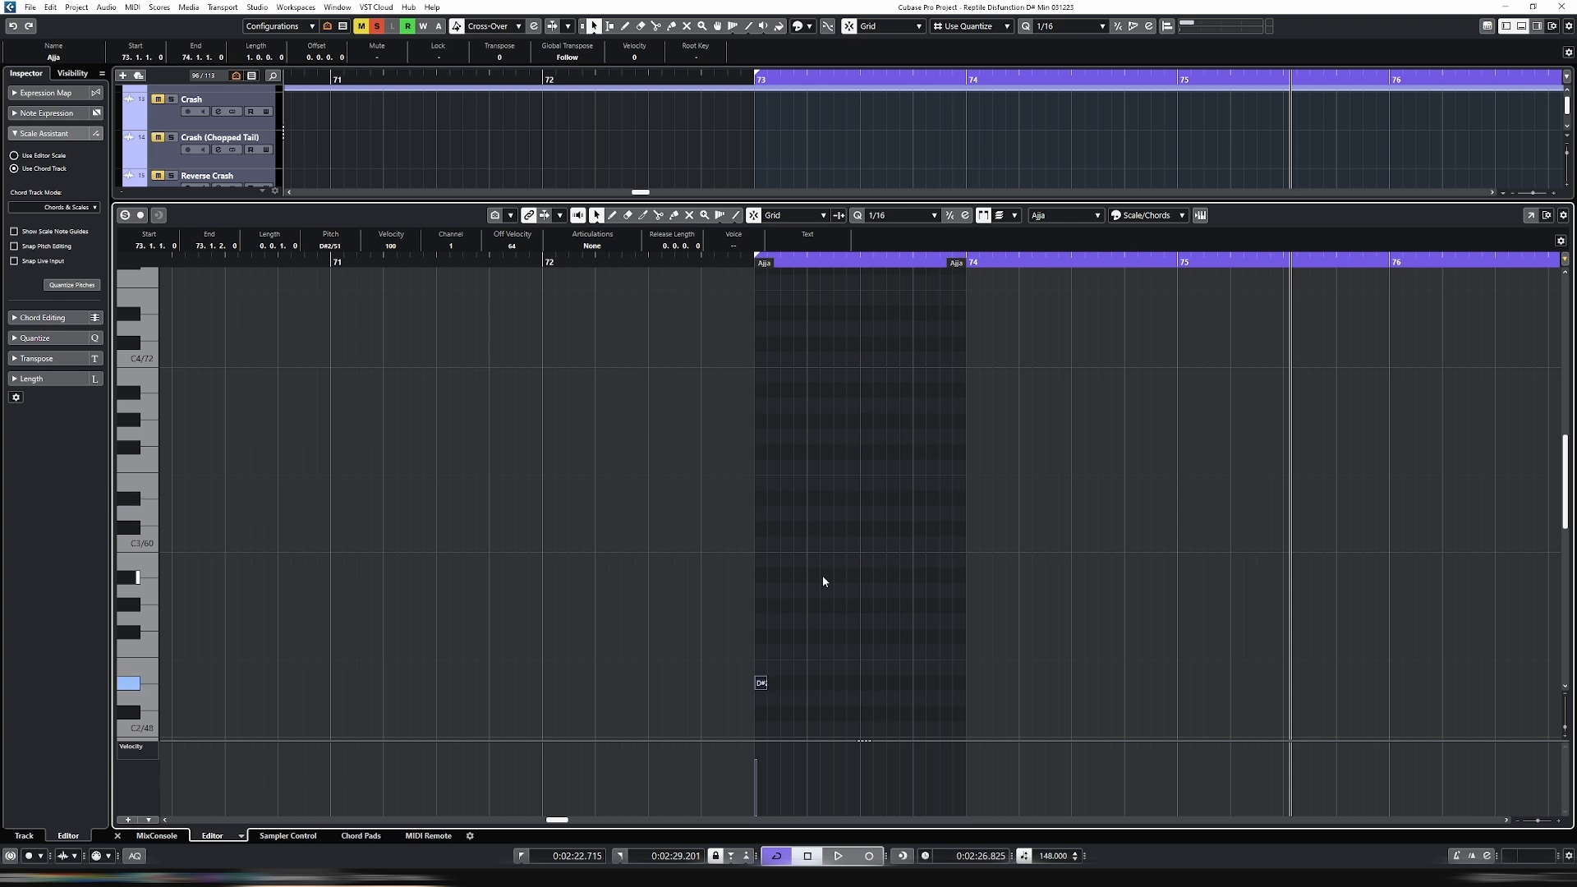
key("shift+Down")
key("shift+Up")
key("shift+Down")
Duplicate the D#1 note repeatedly until sixteenth notes fill the whole bar.
key("ctrl+d")
key("ctrl+d")
key("ctrl+d")
key("ctrl+a")
key("ctrl+d")
key("ctrl+d")
key("ctrl+d")
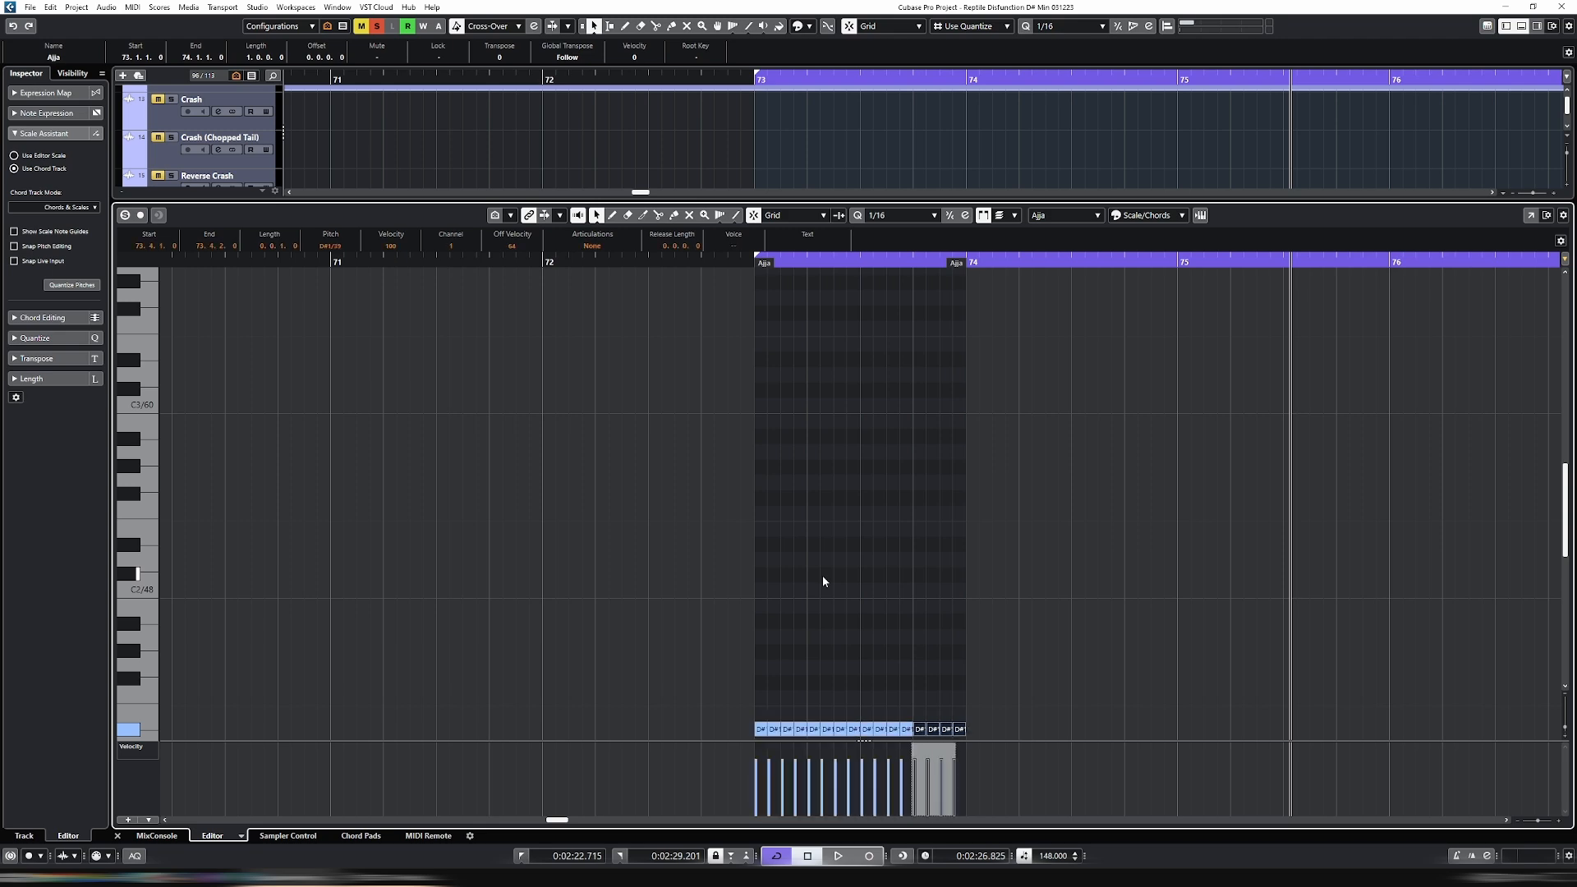
In the track's Pigments instrument, turn off Morph and Unison for Engine 1 and set its wavetable position to the sawtooth waveform.
key("ctrl+e")
key("F3")
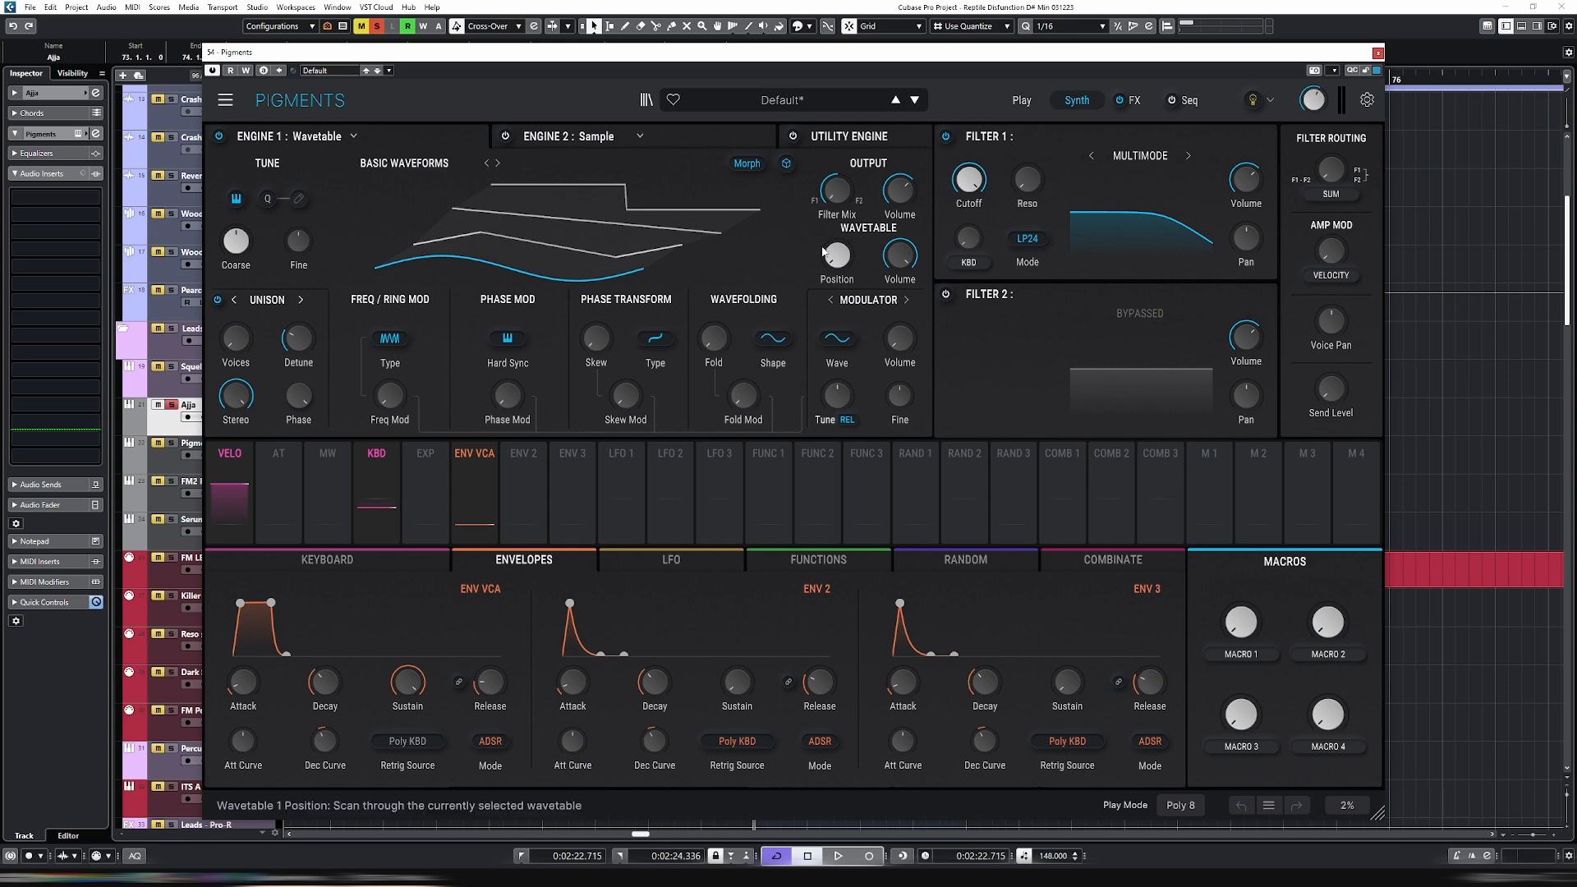
mouse_move(839, 263)
left_click_drag(839, 263, 839, 206)
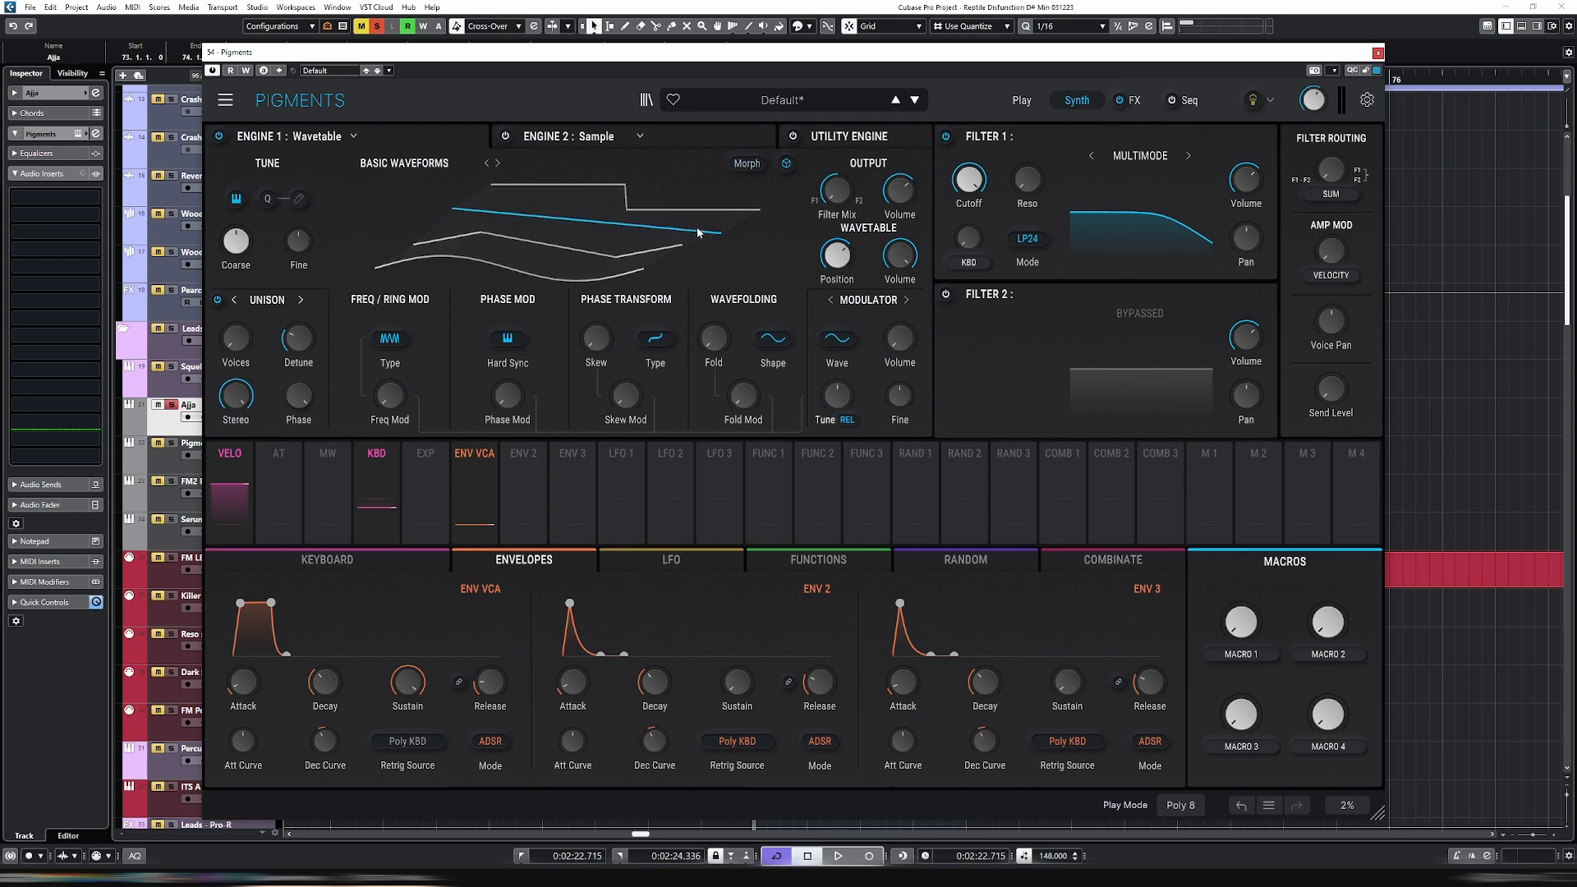
mouse_move(837, 255)
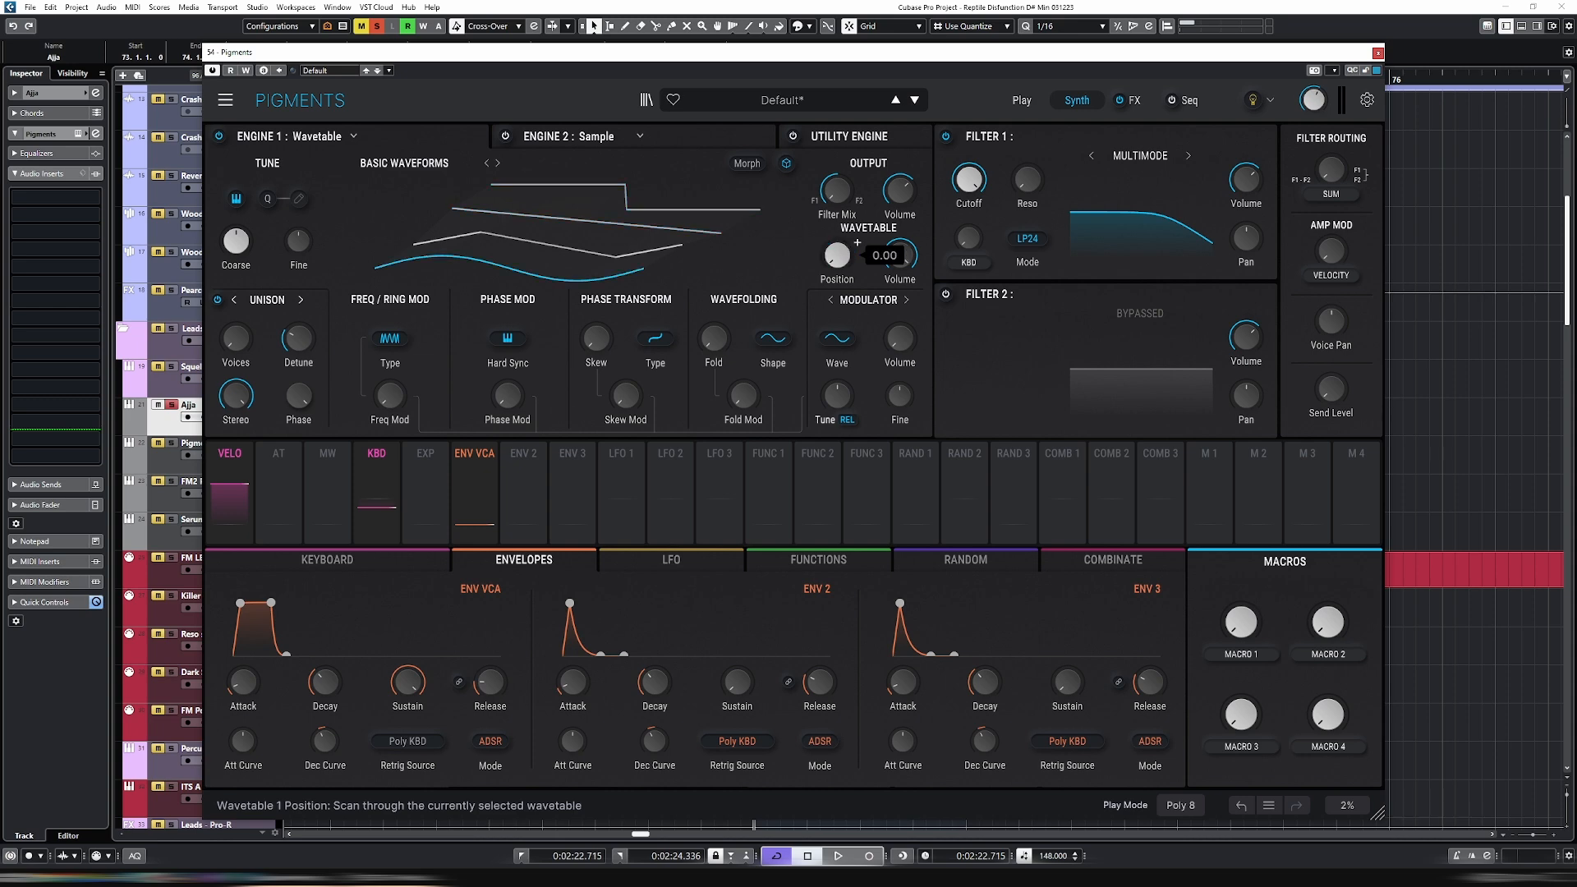
left_click_drag(837, 255, 837, 238)
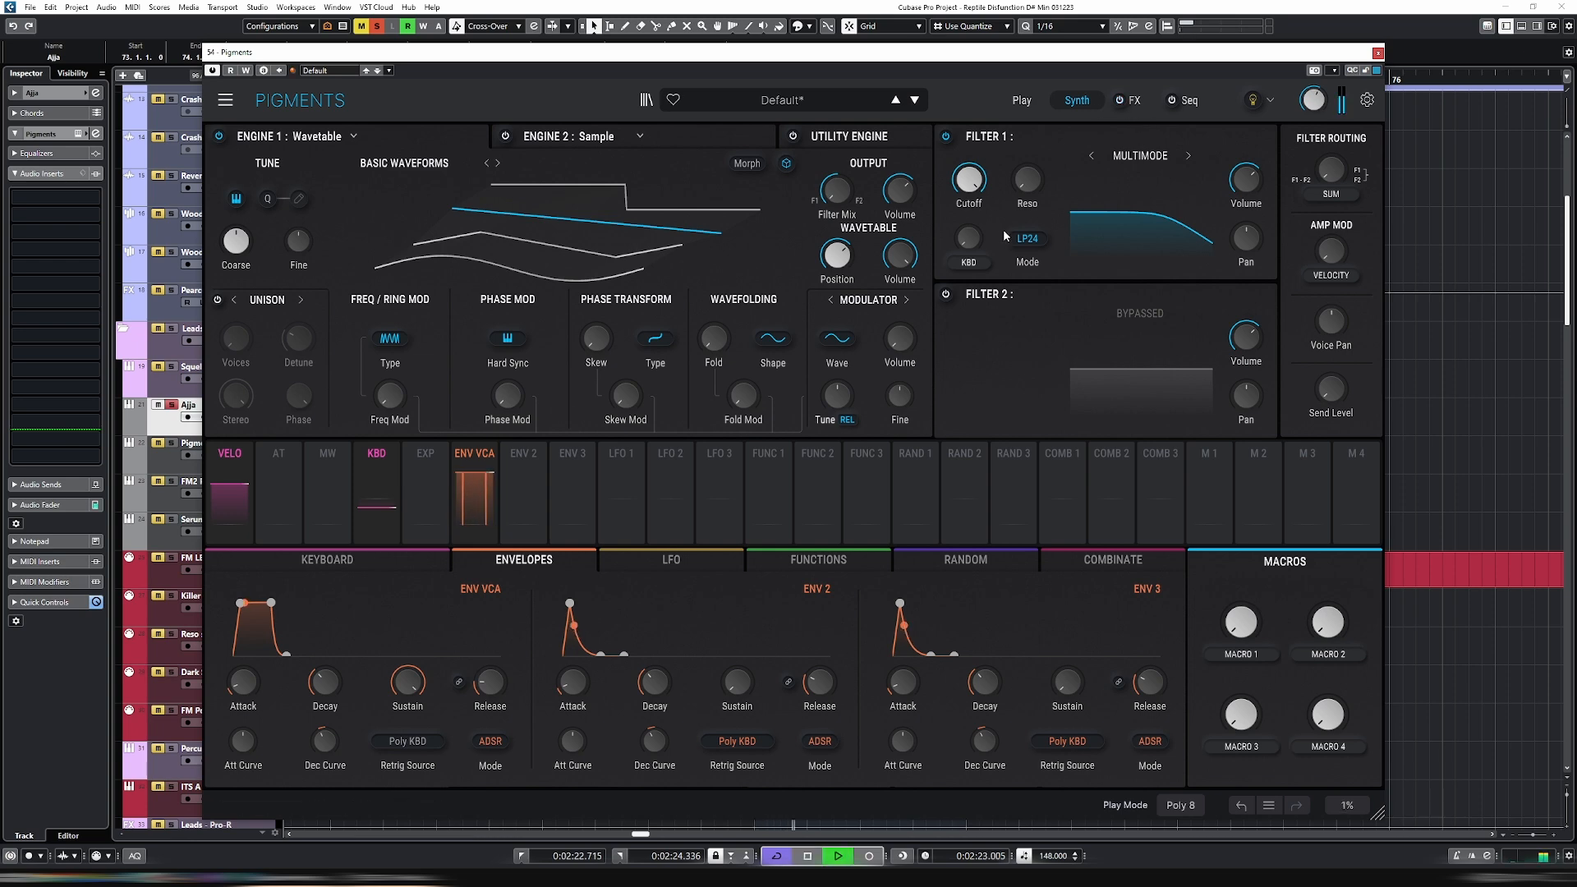
Keep Filter 1 on the Multimode type and set its mode to BP24.
left_click(1137, 156)
left_click(1142, 136)
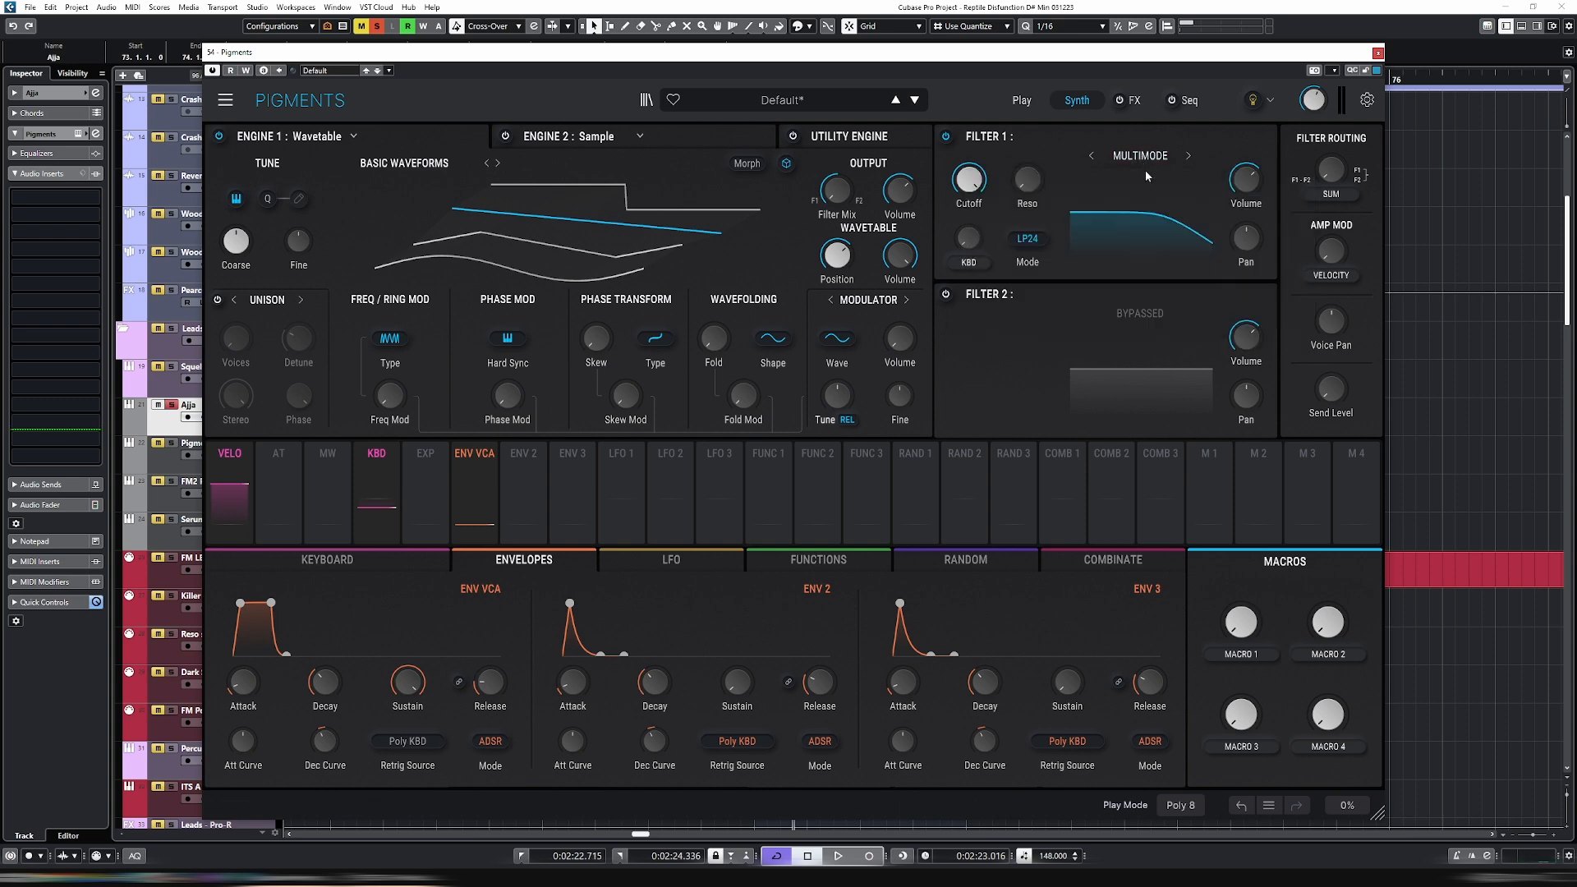
left_click(1039, 239)
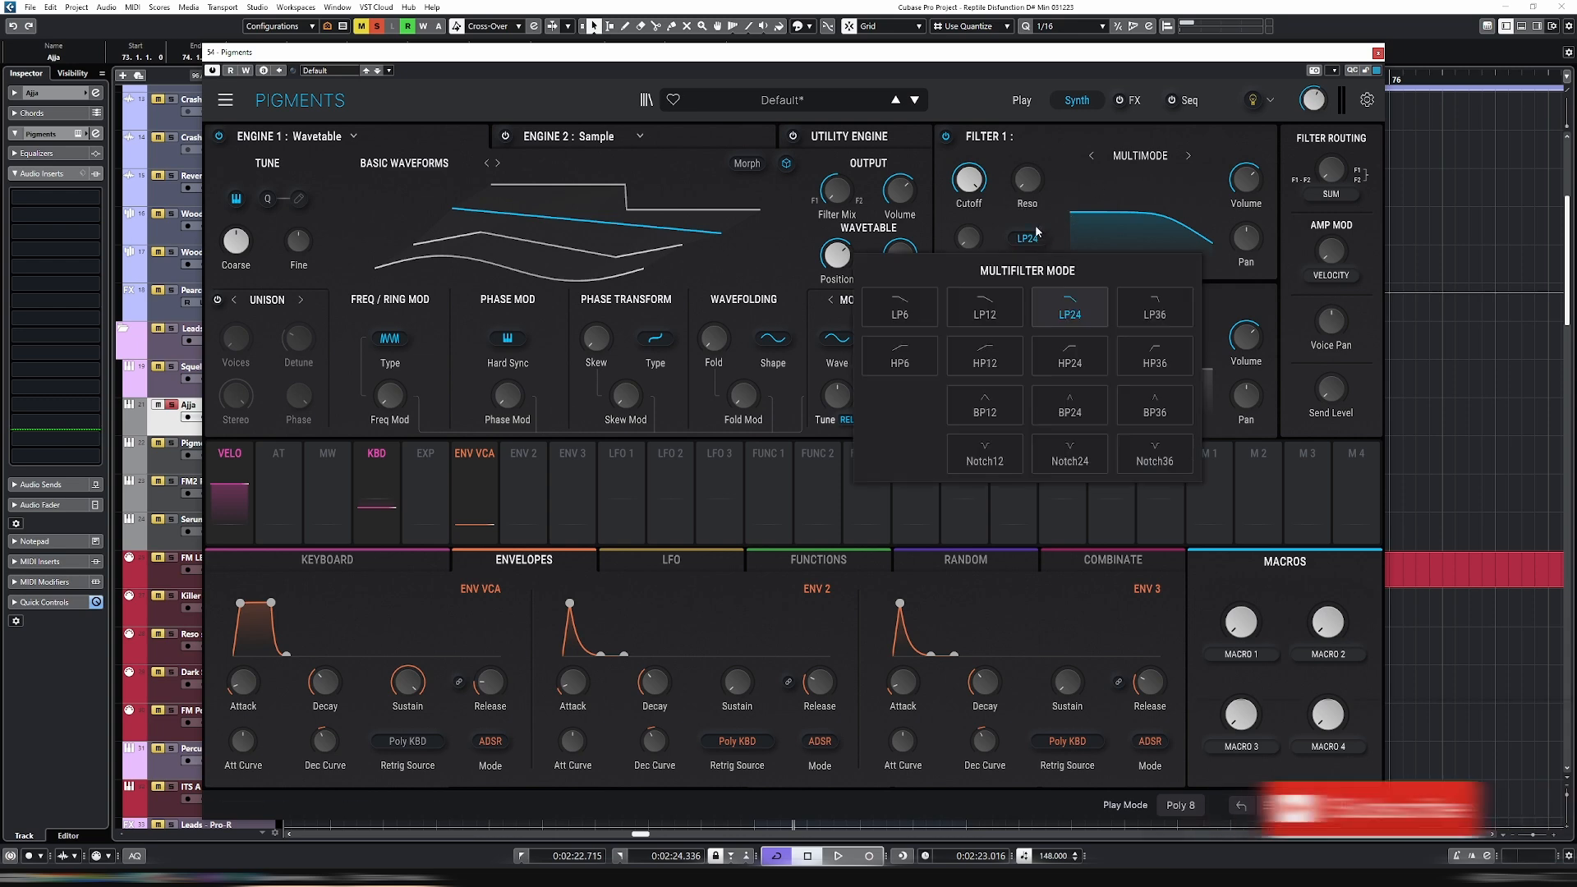
left_click(1072, 411)
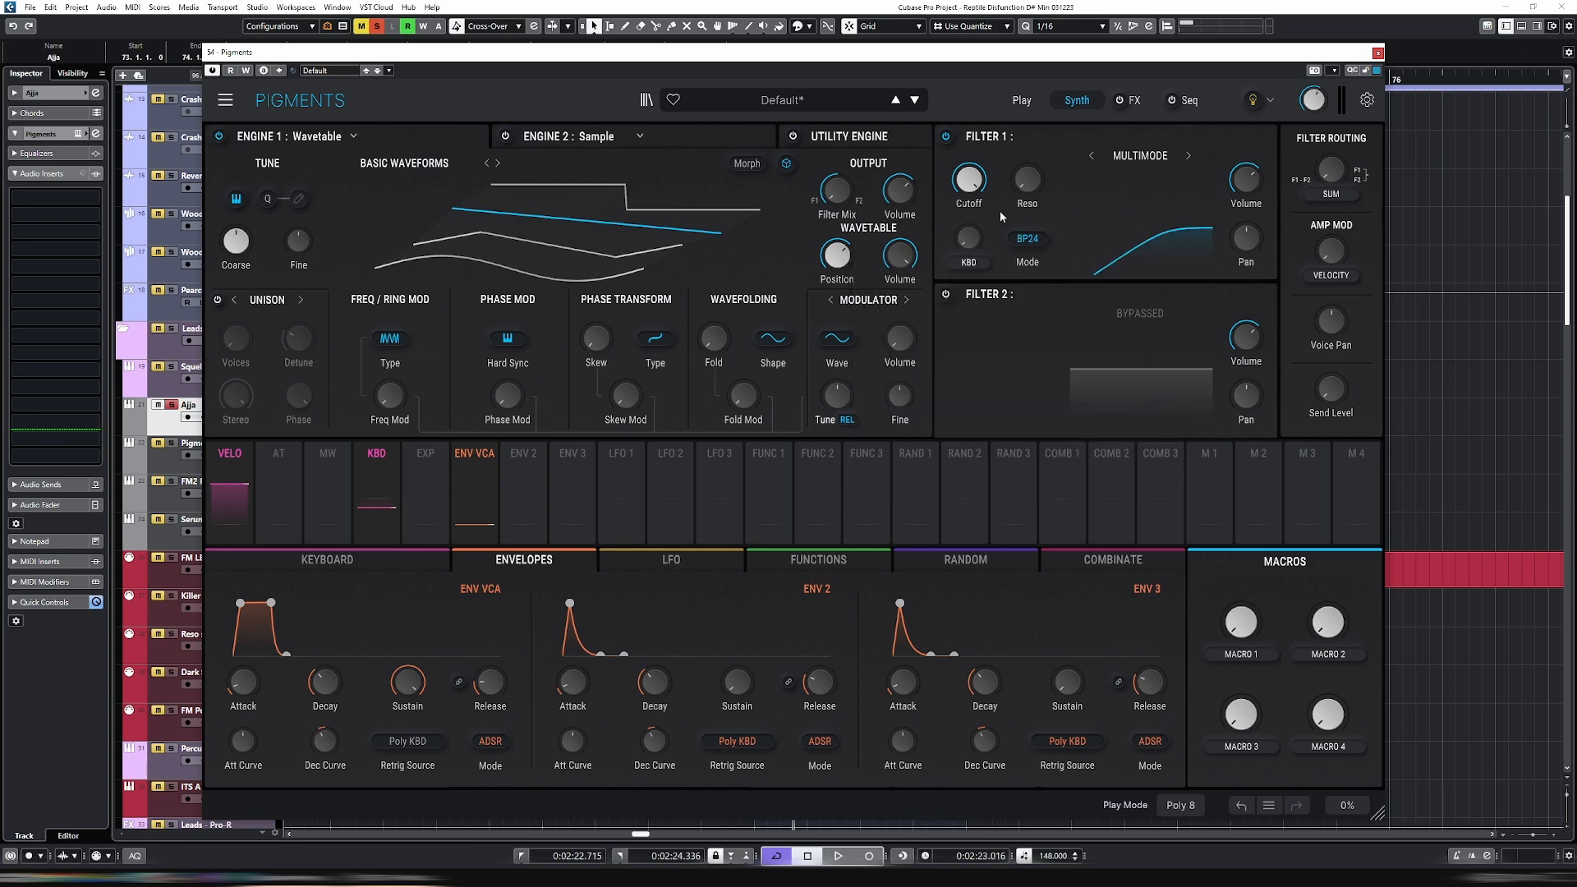
Audition the loop while lowering Filter 1's cutoff and raising its resonance slightly.
key("space")
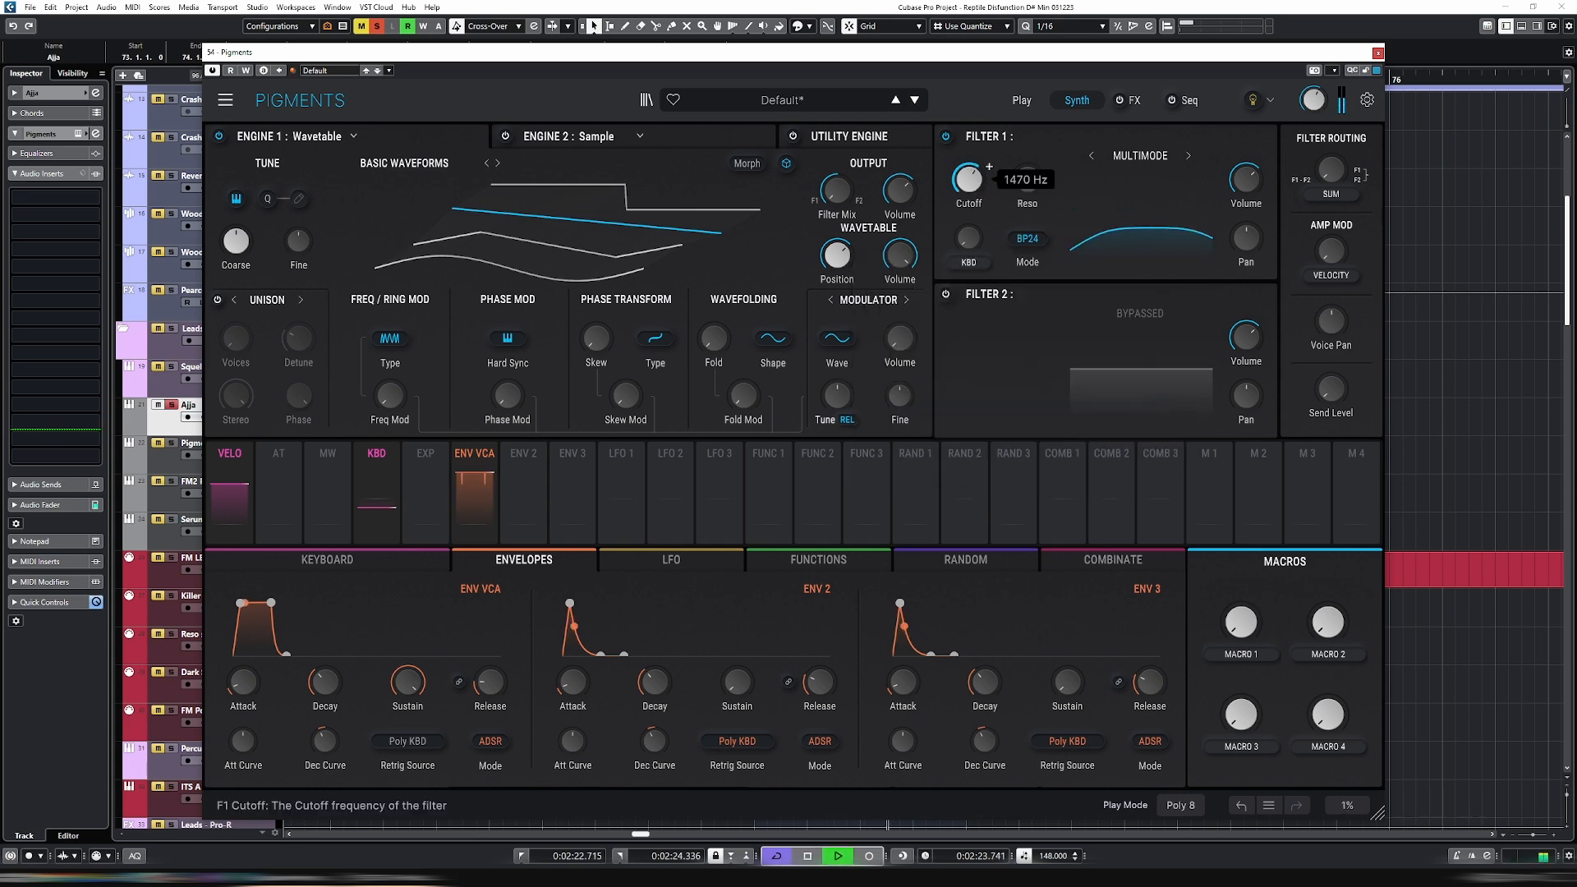
key("space")
left_click_drag(1033, 208, 974, 179)
key("space")
key("space")
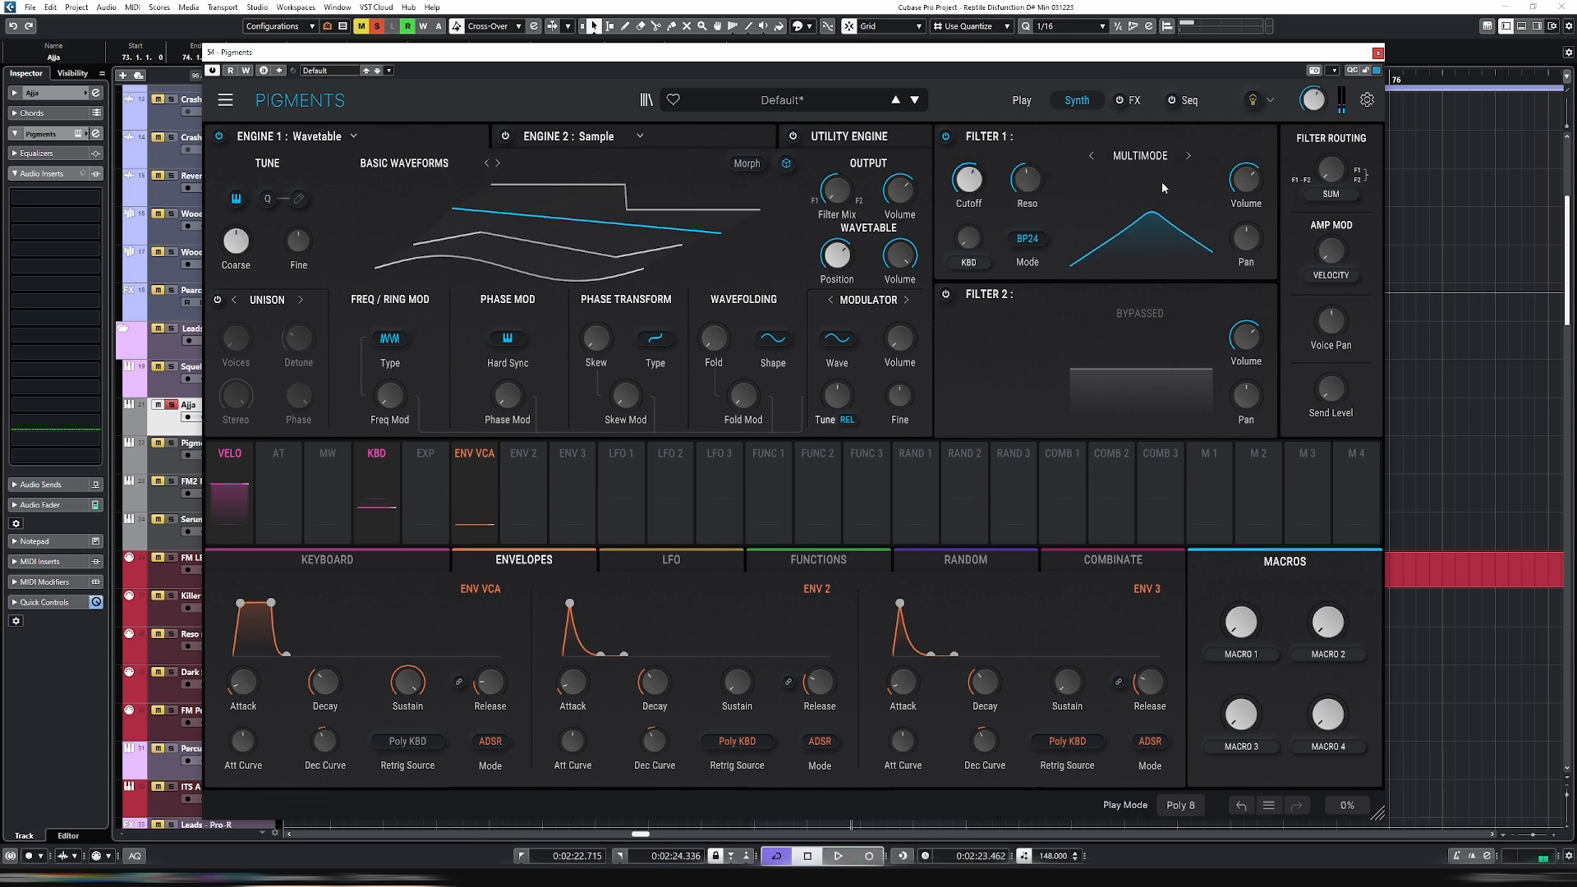
Randomize the lengths and velocities of all notes in the Ajja part and play back the result.
key("ctrl+w")
double_click(842, 426)
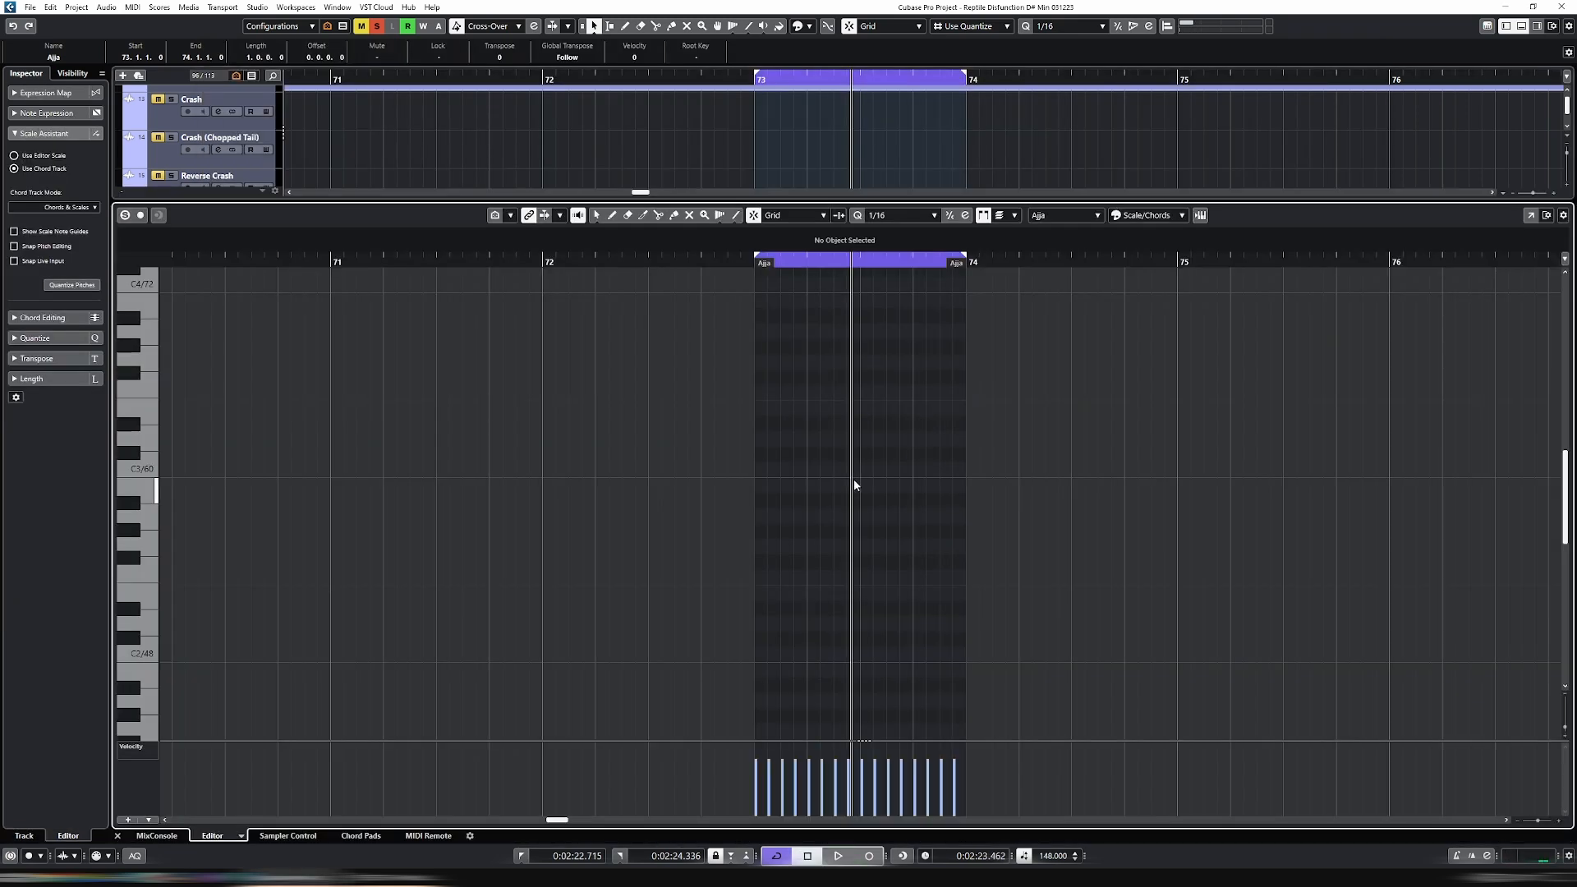
scroll(853, 490, "down", 3)
left_click_drag(647, 586, 1069, 663)
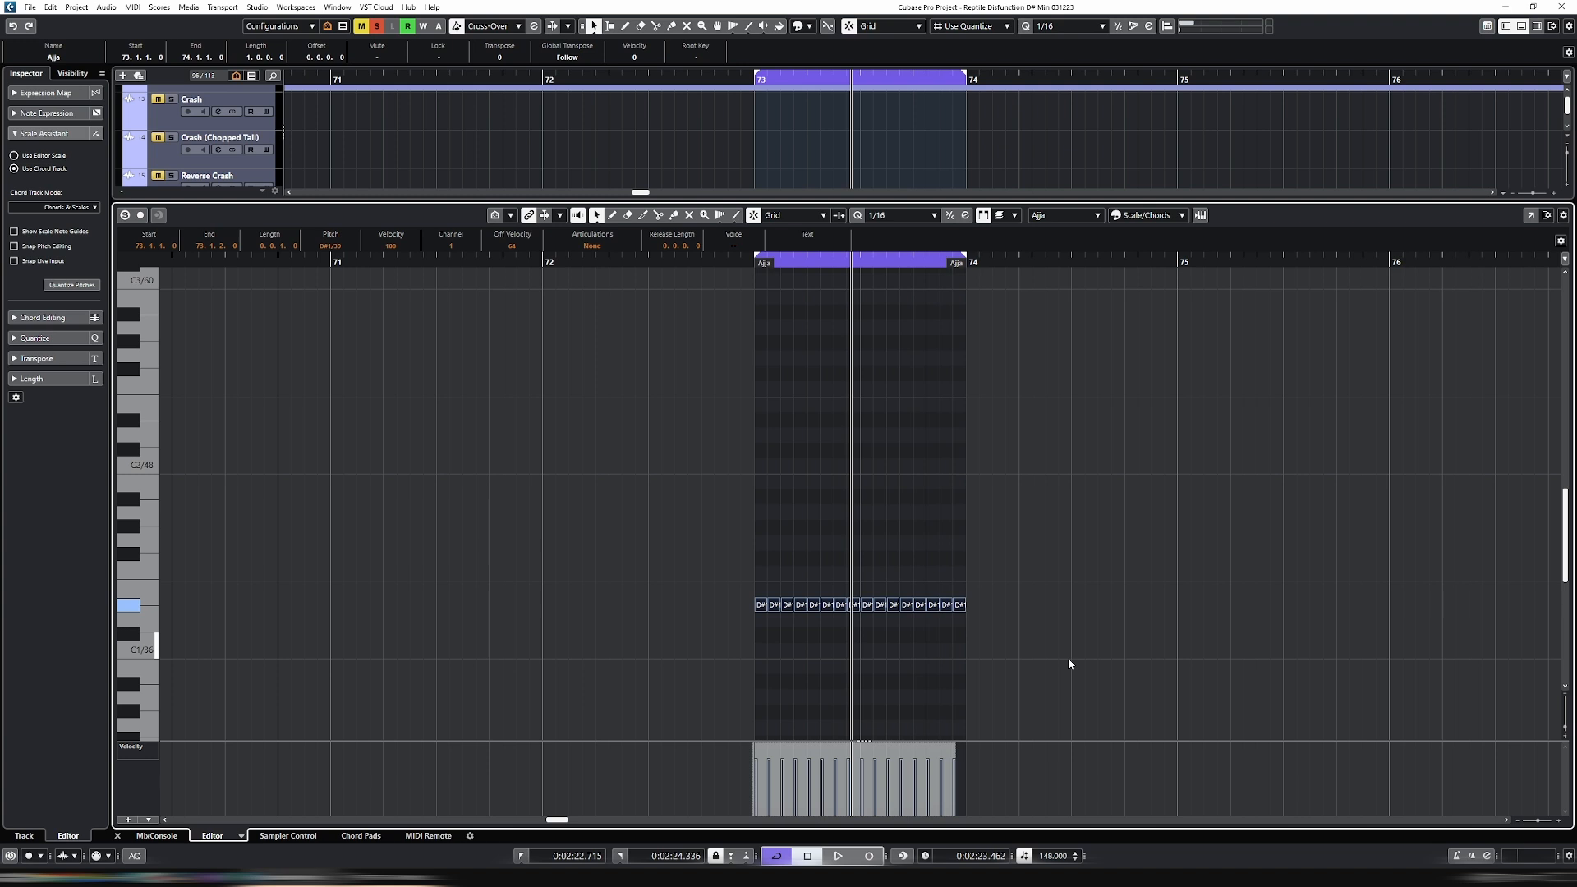
key("ctrl+r")
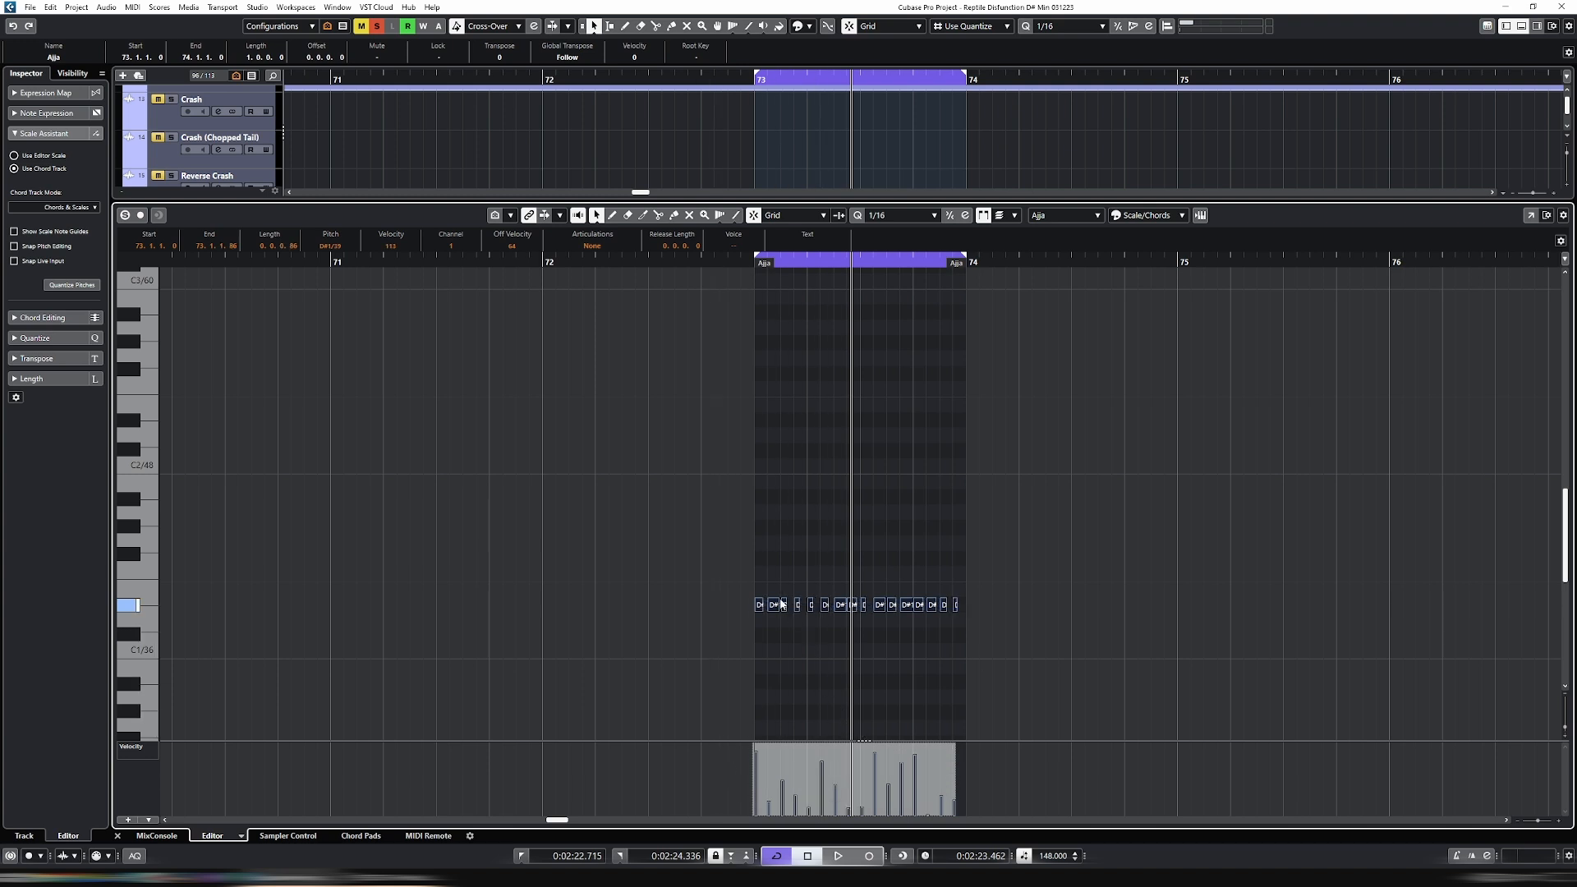
key("Return")
key("space")
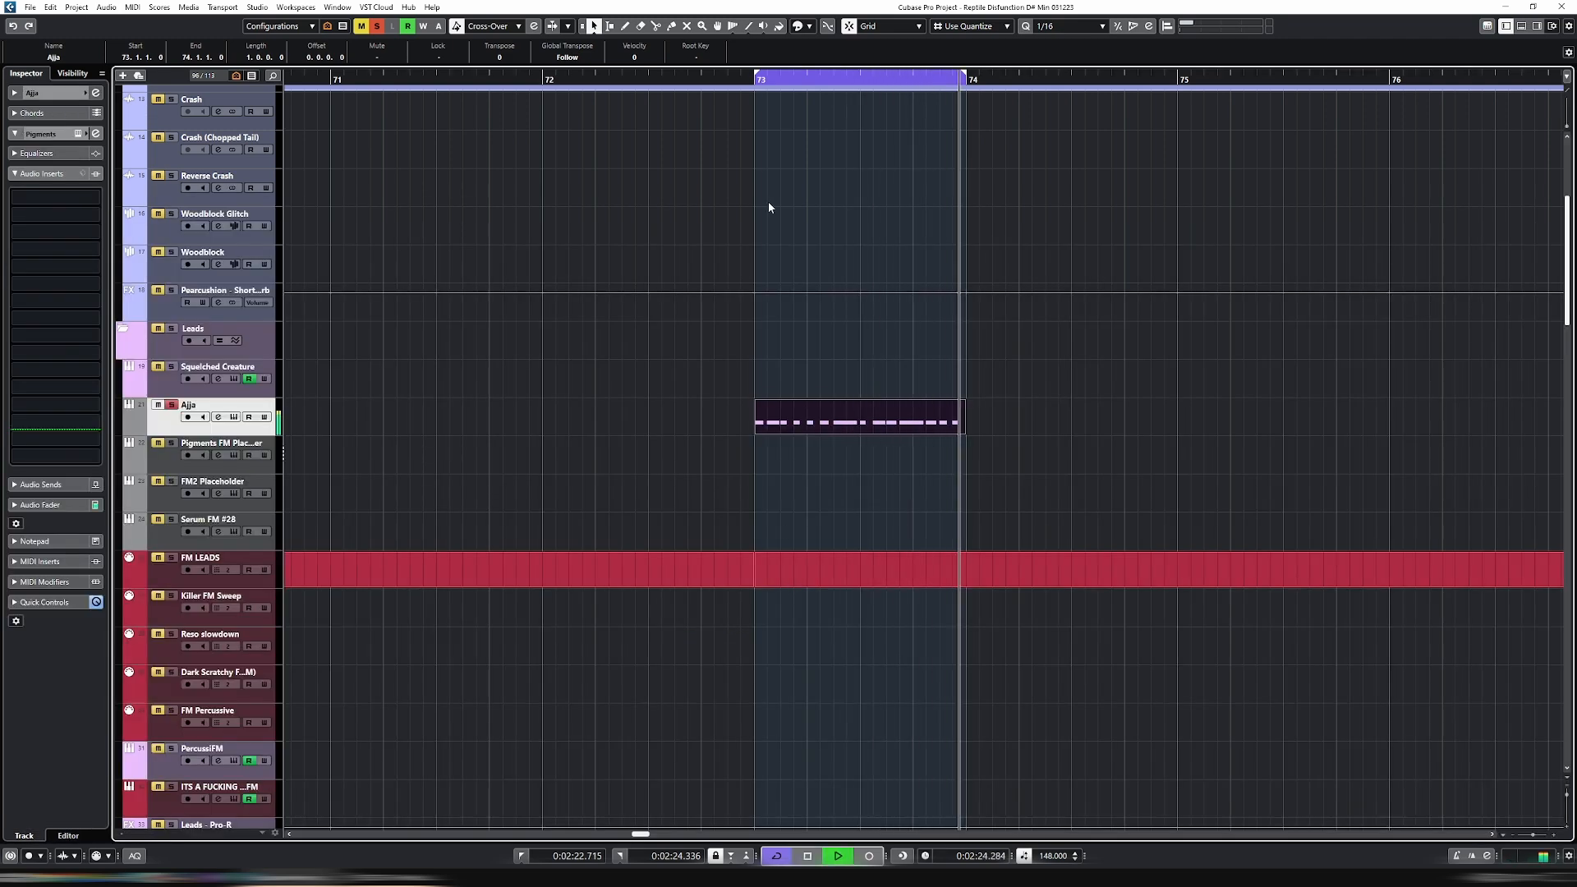
double_click(867, 401)
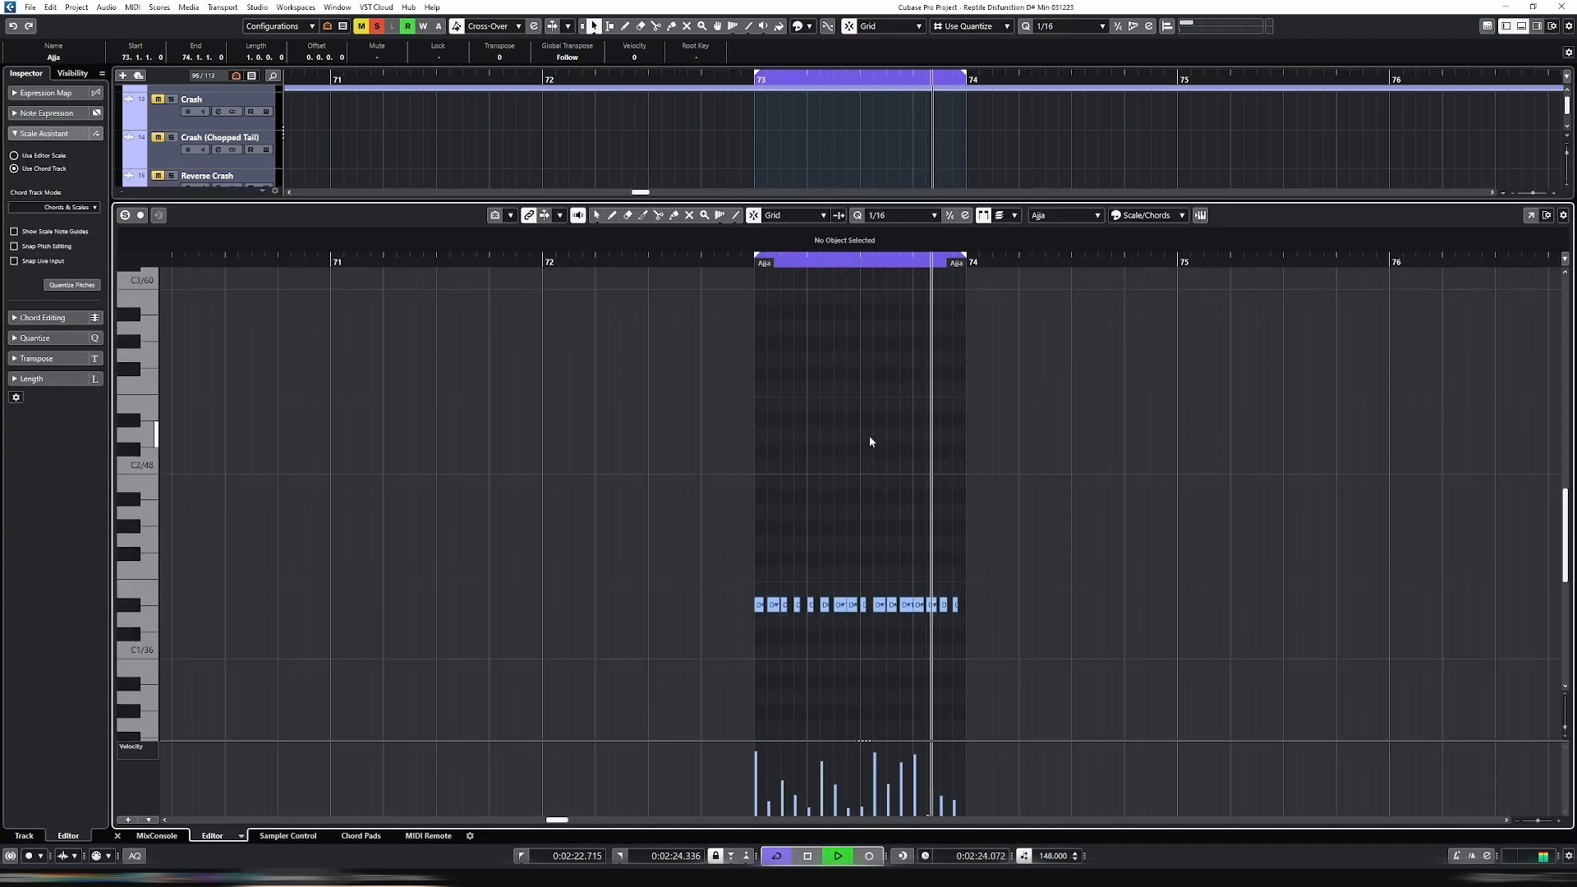
key("ctrl+a")
key("Return")
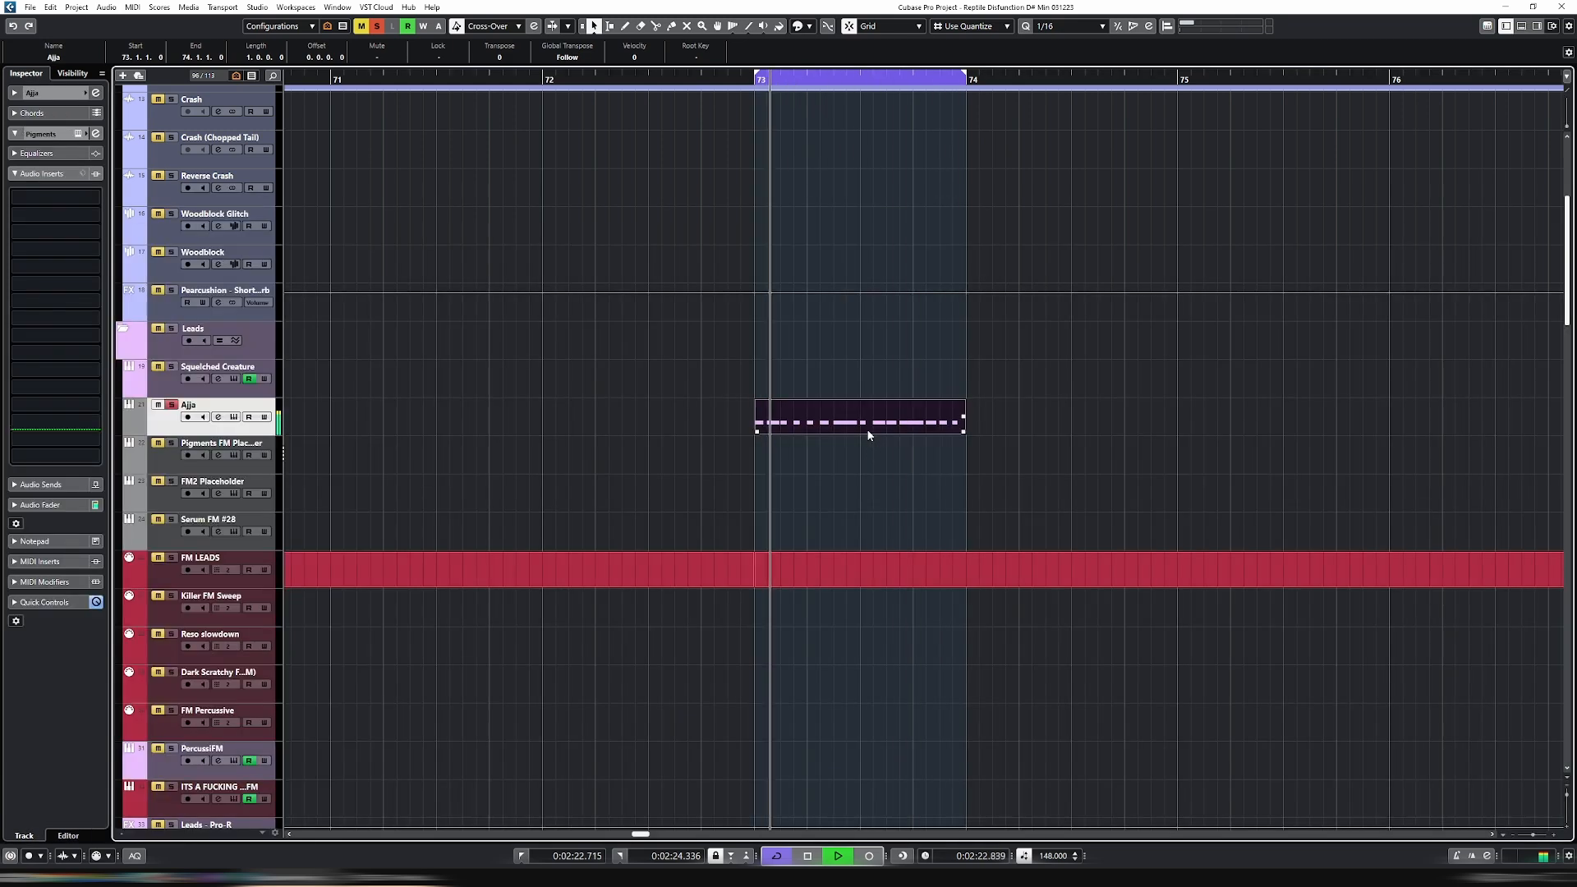
Duplicate the one-bar Ajja part three times so that parts cover bars 73 to 77.
key("ctrl+d")
key("ctrl+d")
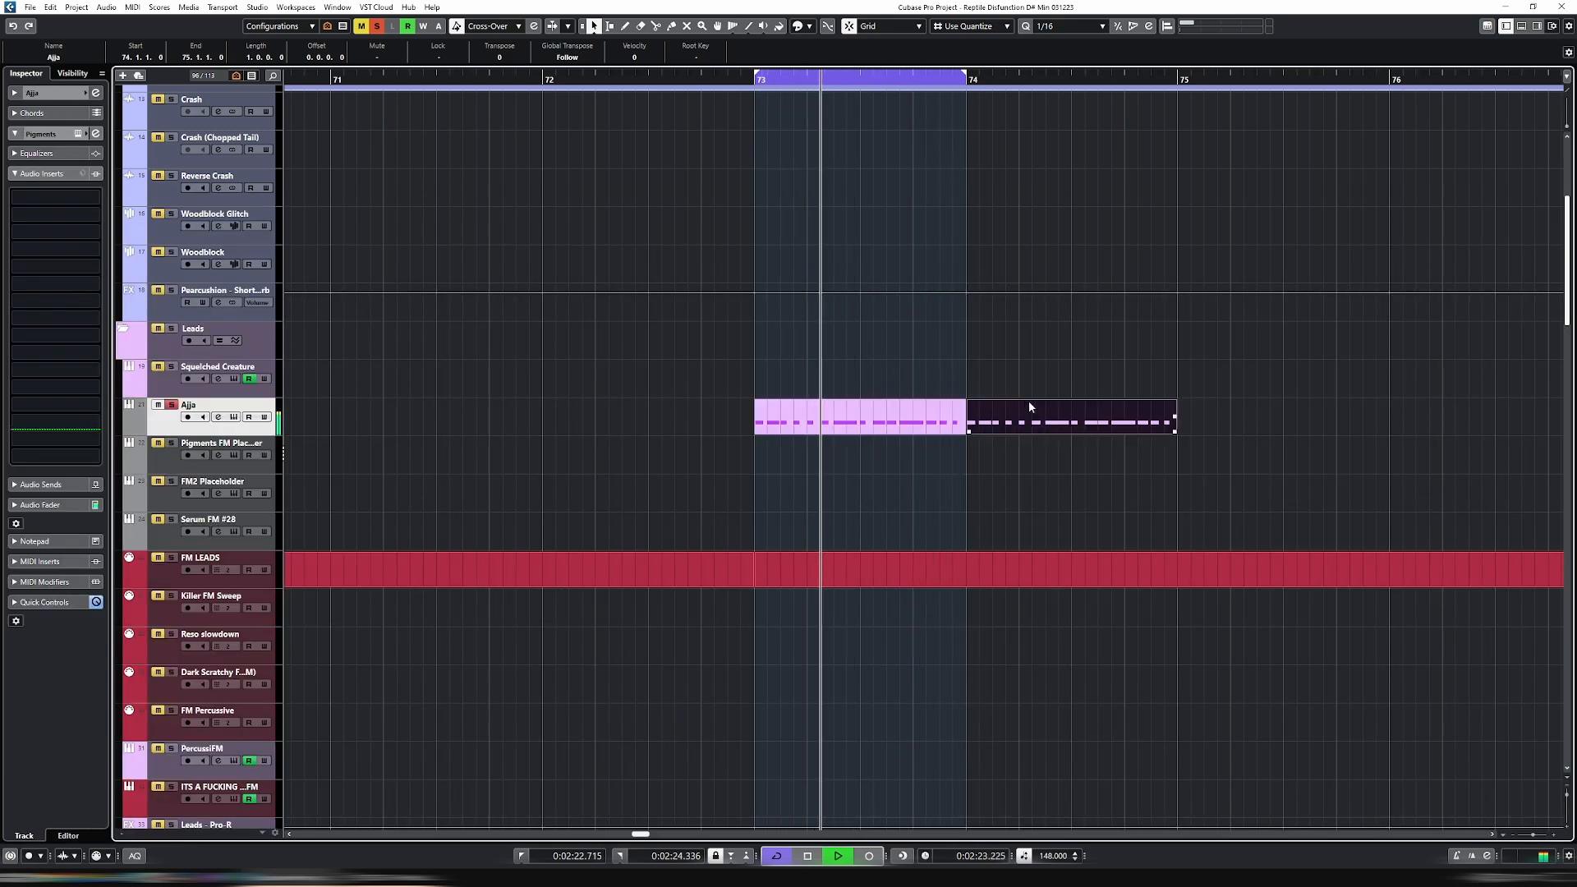
key("g")
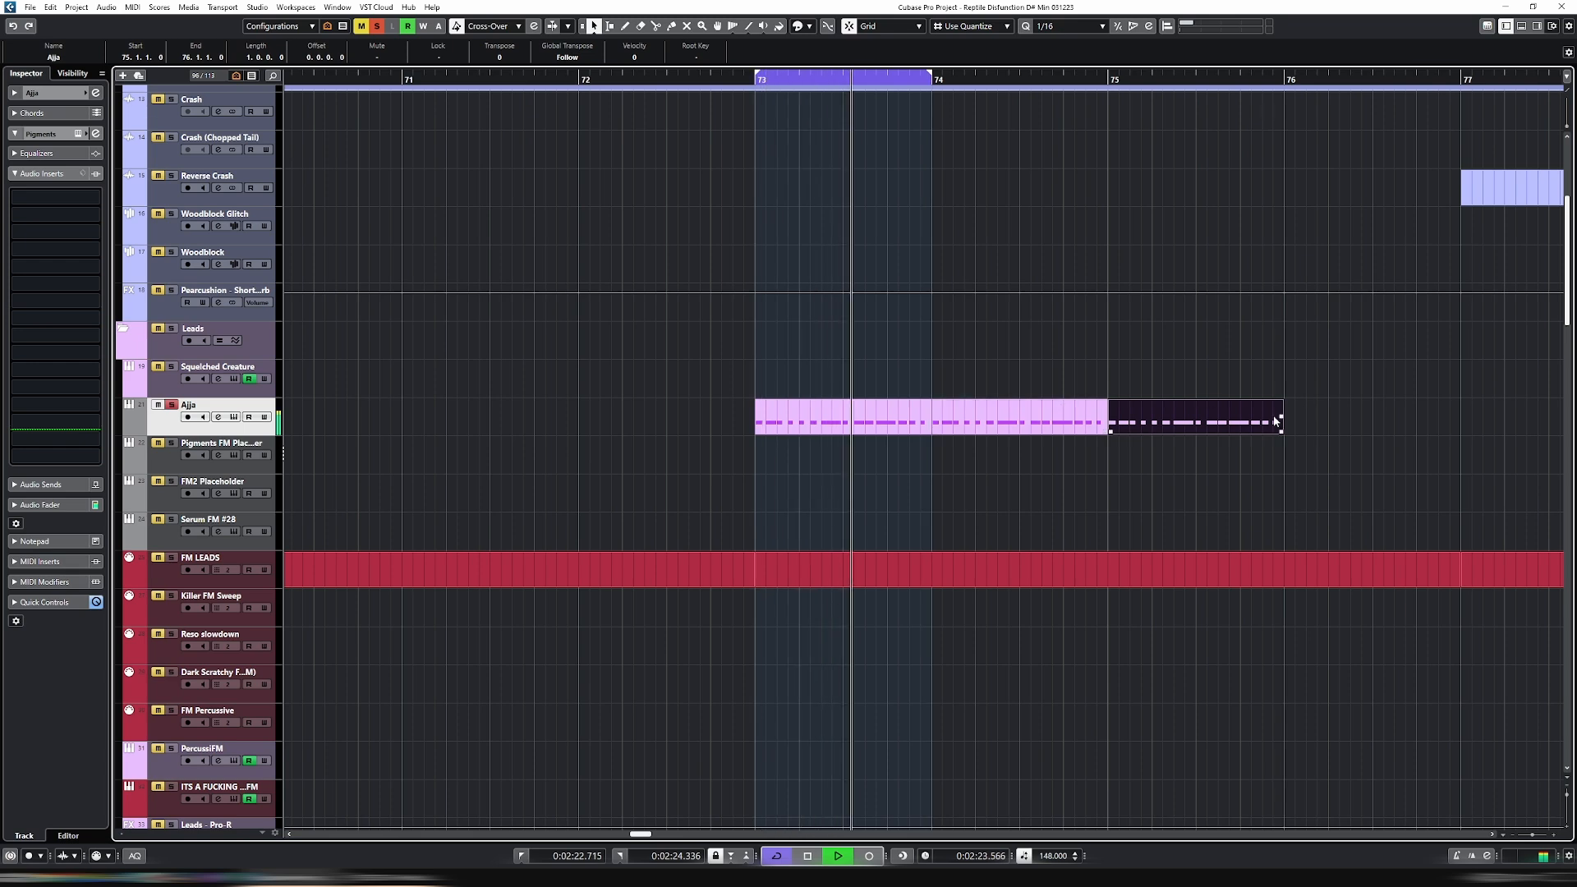
key("ctrl+d")
Select the three duplicated parts, loop bars 74 to 77, and randomize their note lengths and velocities.
left_click_drag(1506, 426, 969, 421)
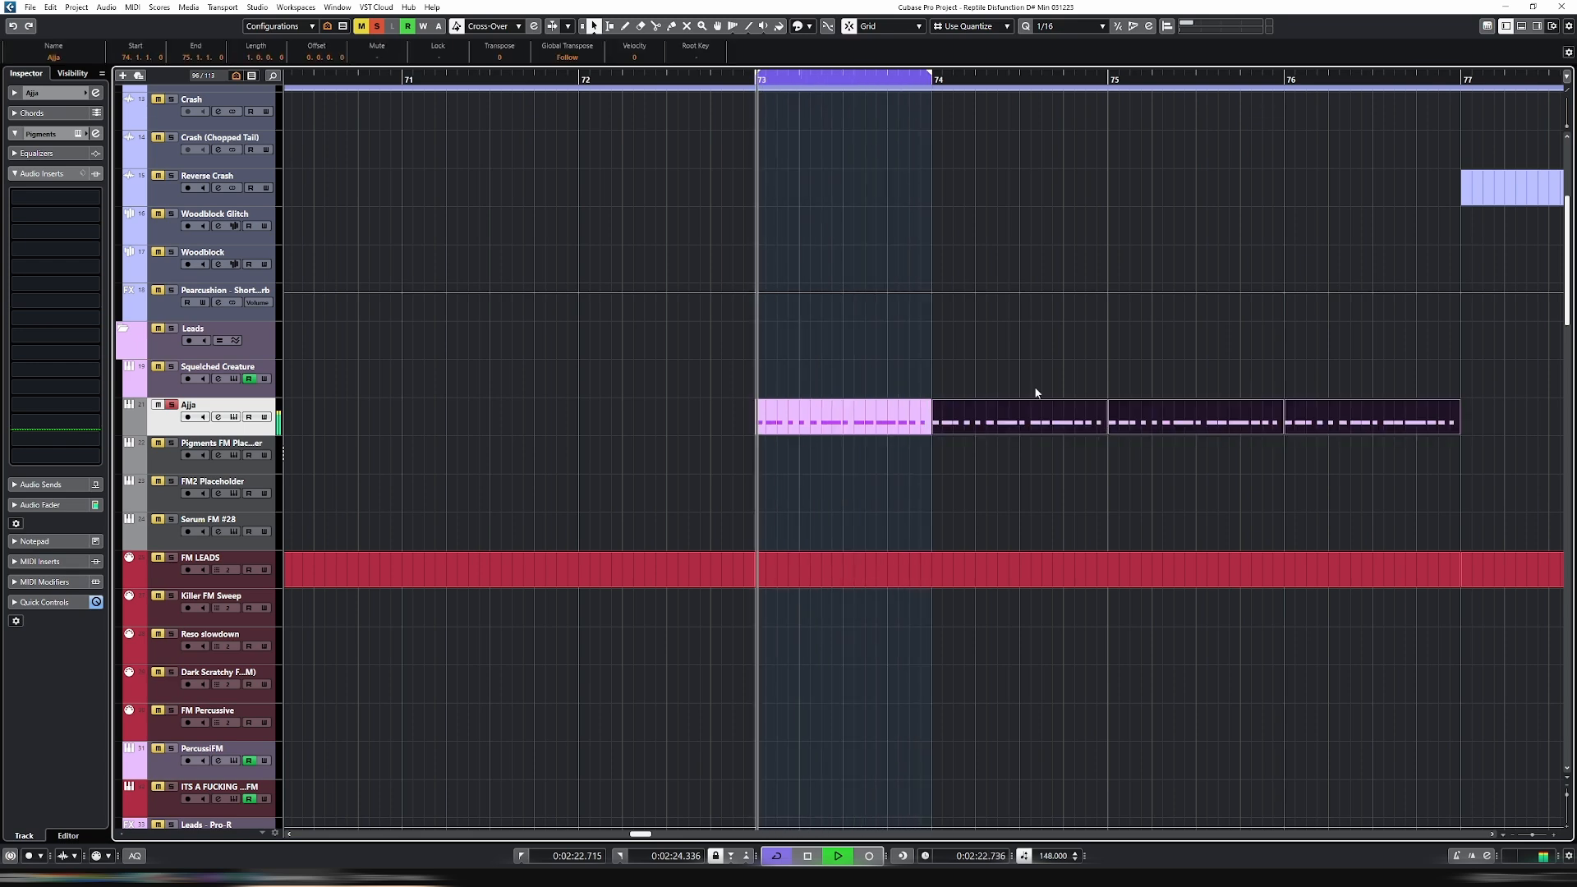
key("p")
key("Return")
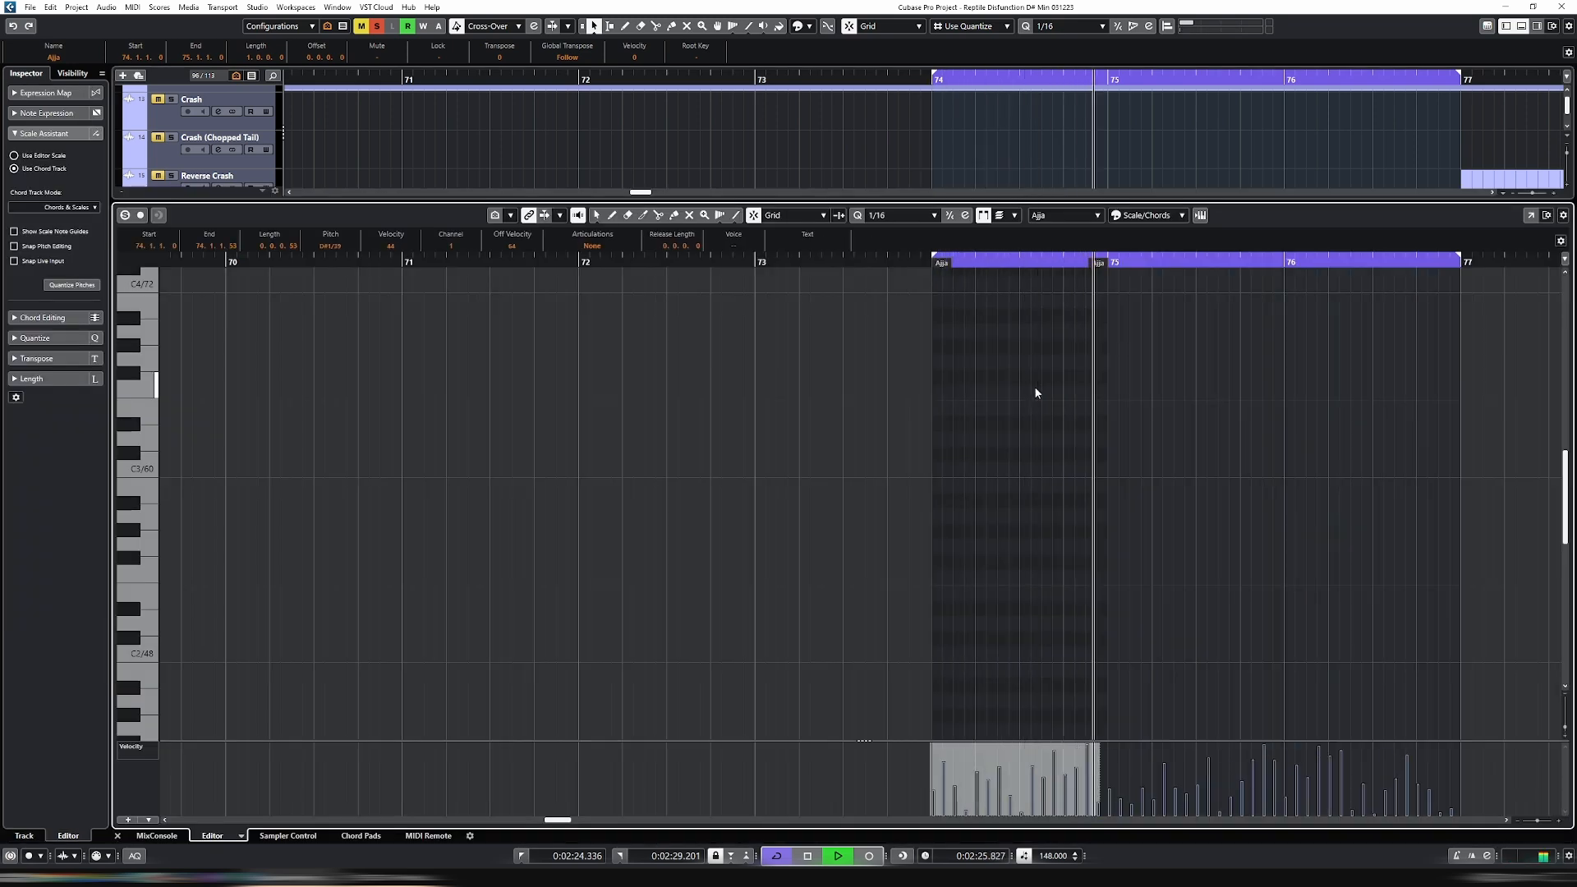
key("ctrl+e")
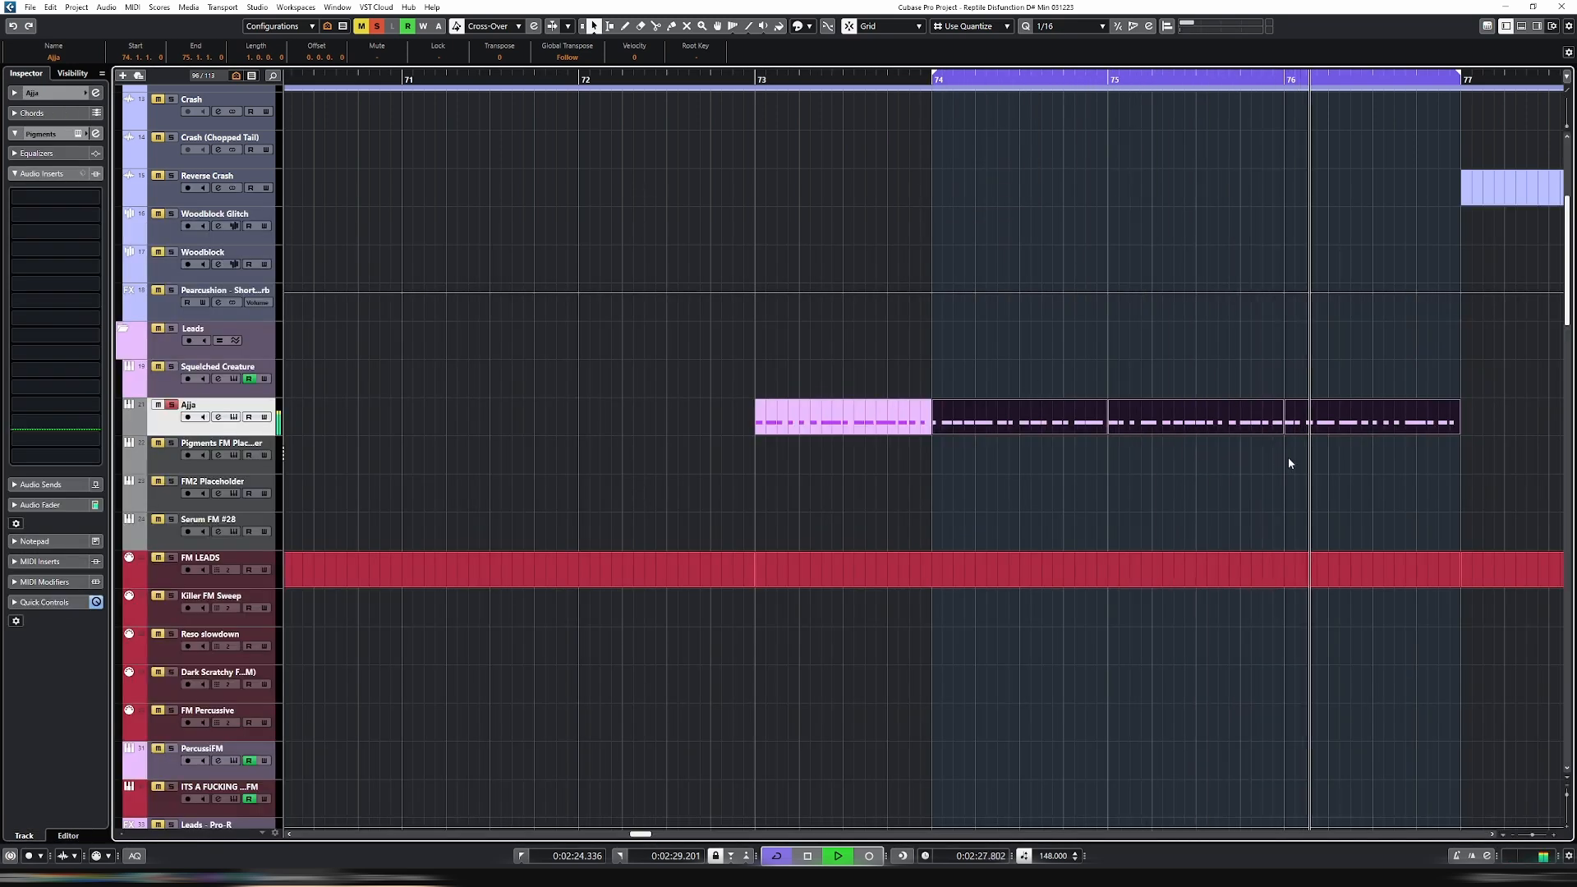
Select all four Ajja parts and set the loop range to bars 73 to 77.
left_click_drag(767, 378, 1013, 439)
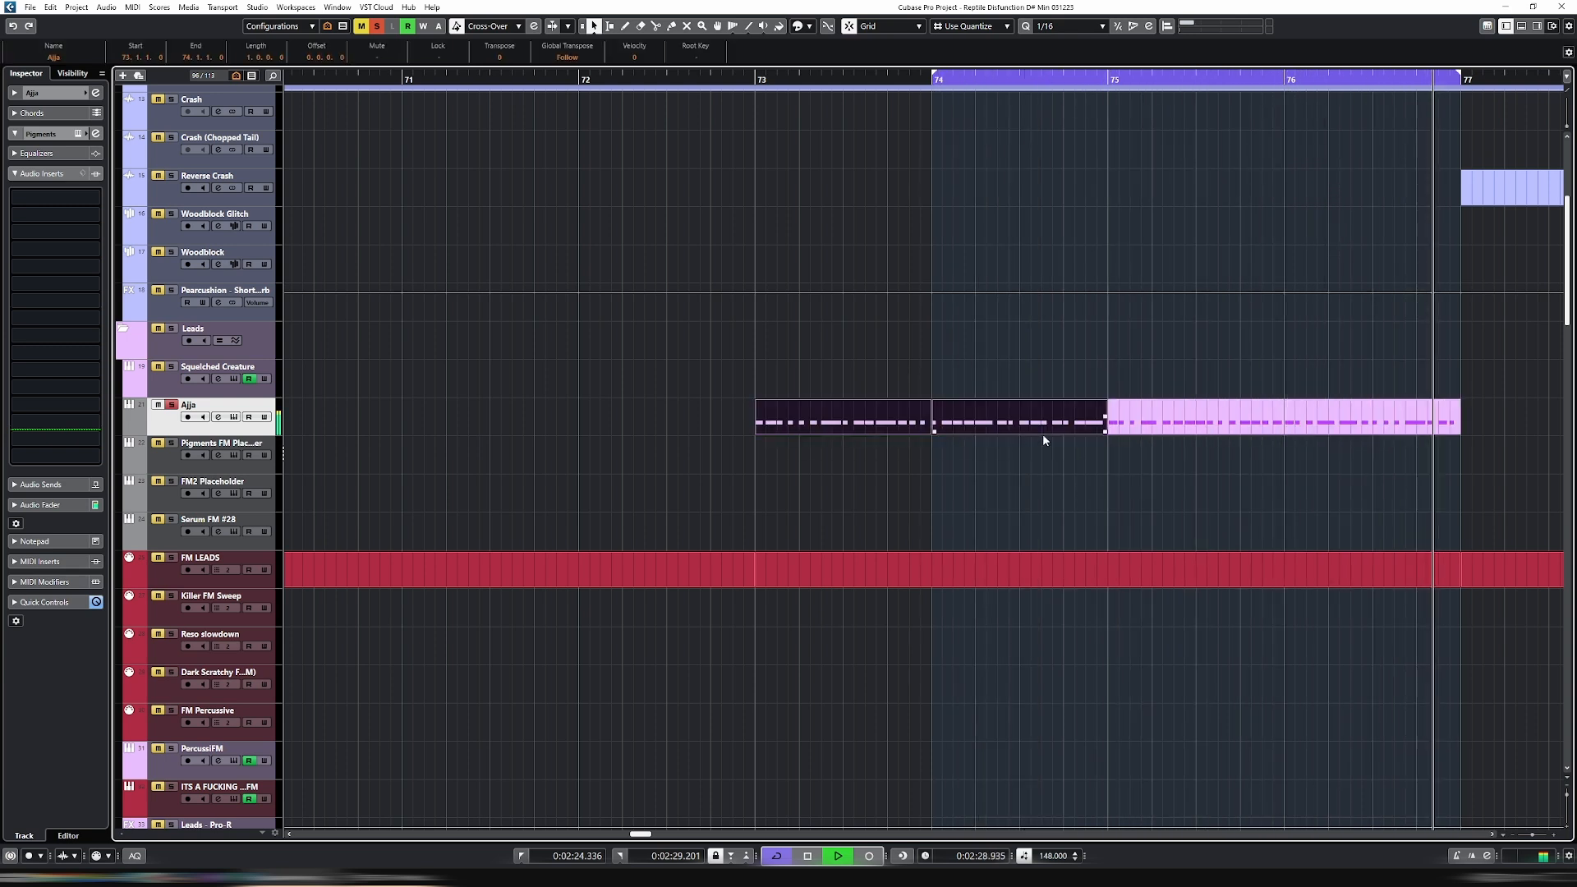
left_click_drag(880, 376, 1364, 468)
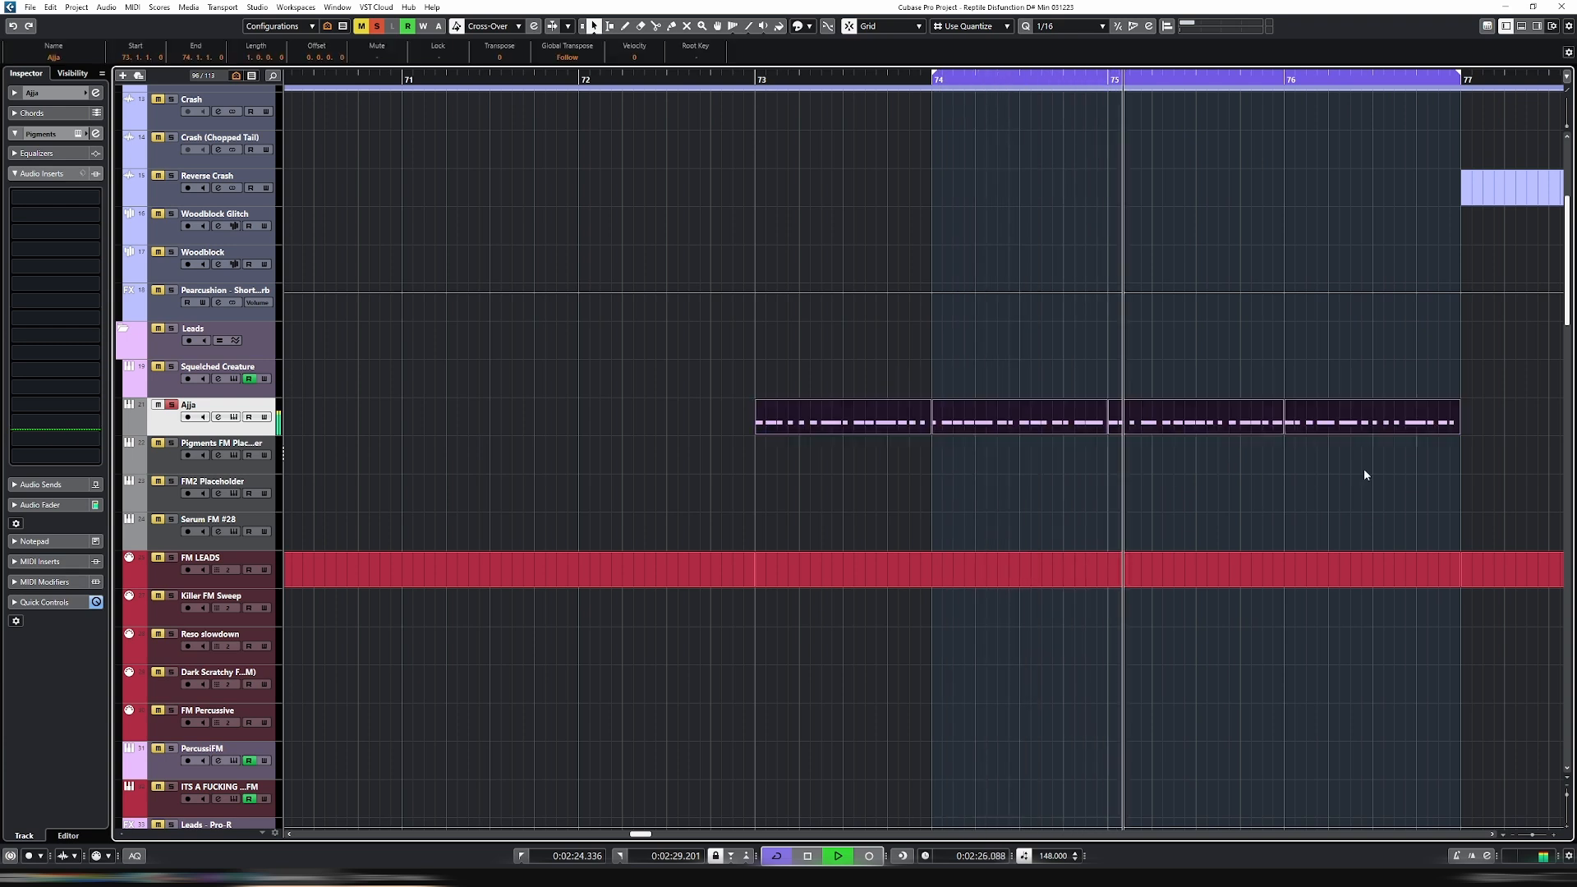
key("p")
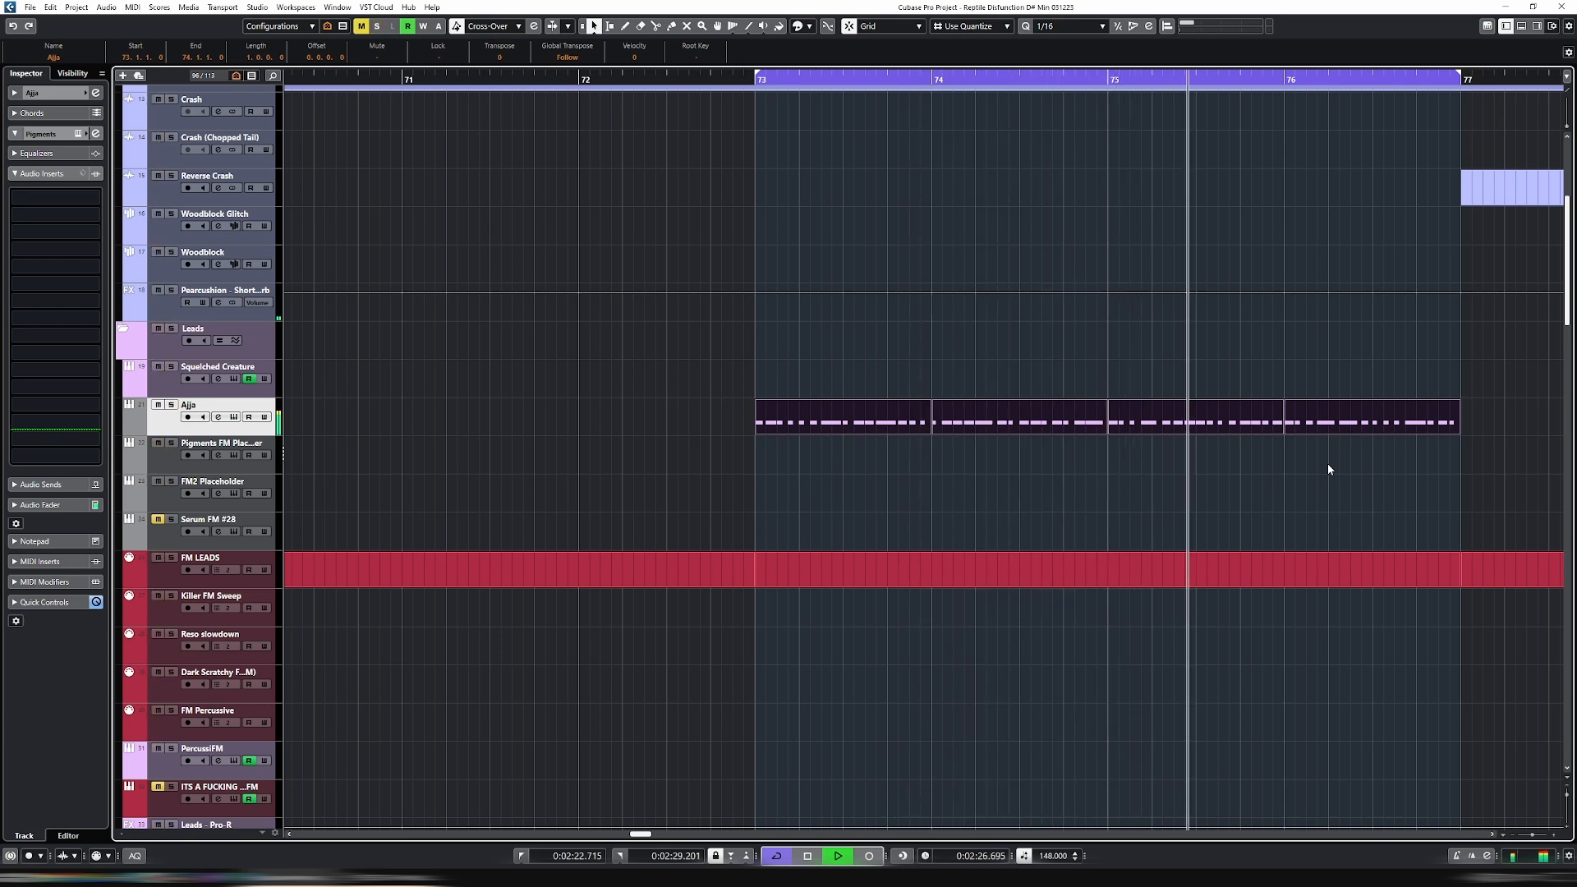
Lower the Ajja track's volume fader in its channel settings while the full mix plays.
key("e")
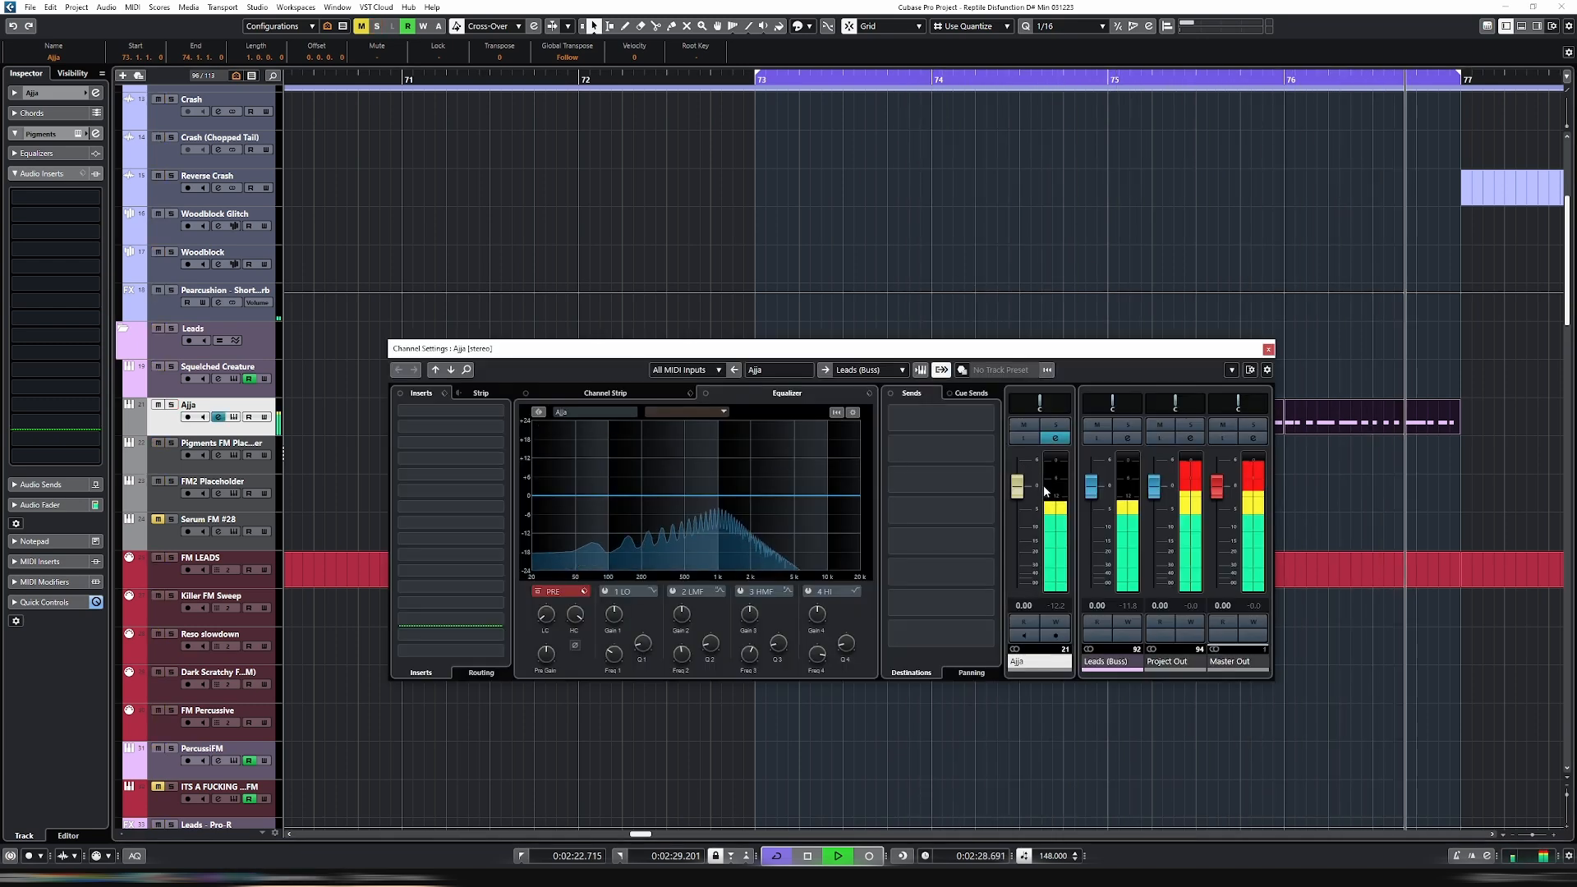
left_click_drag(1021, 530, 1026, 513)
key("e")
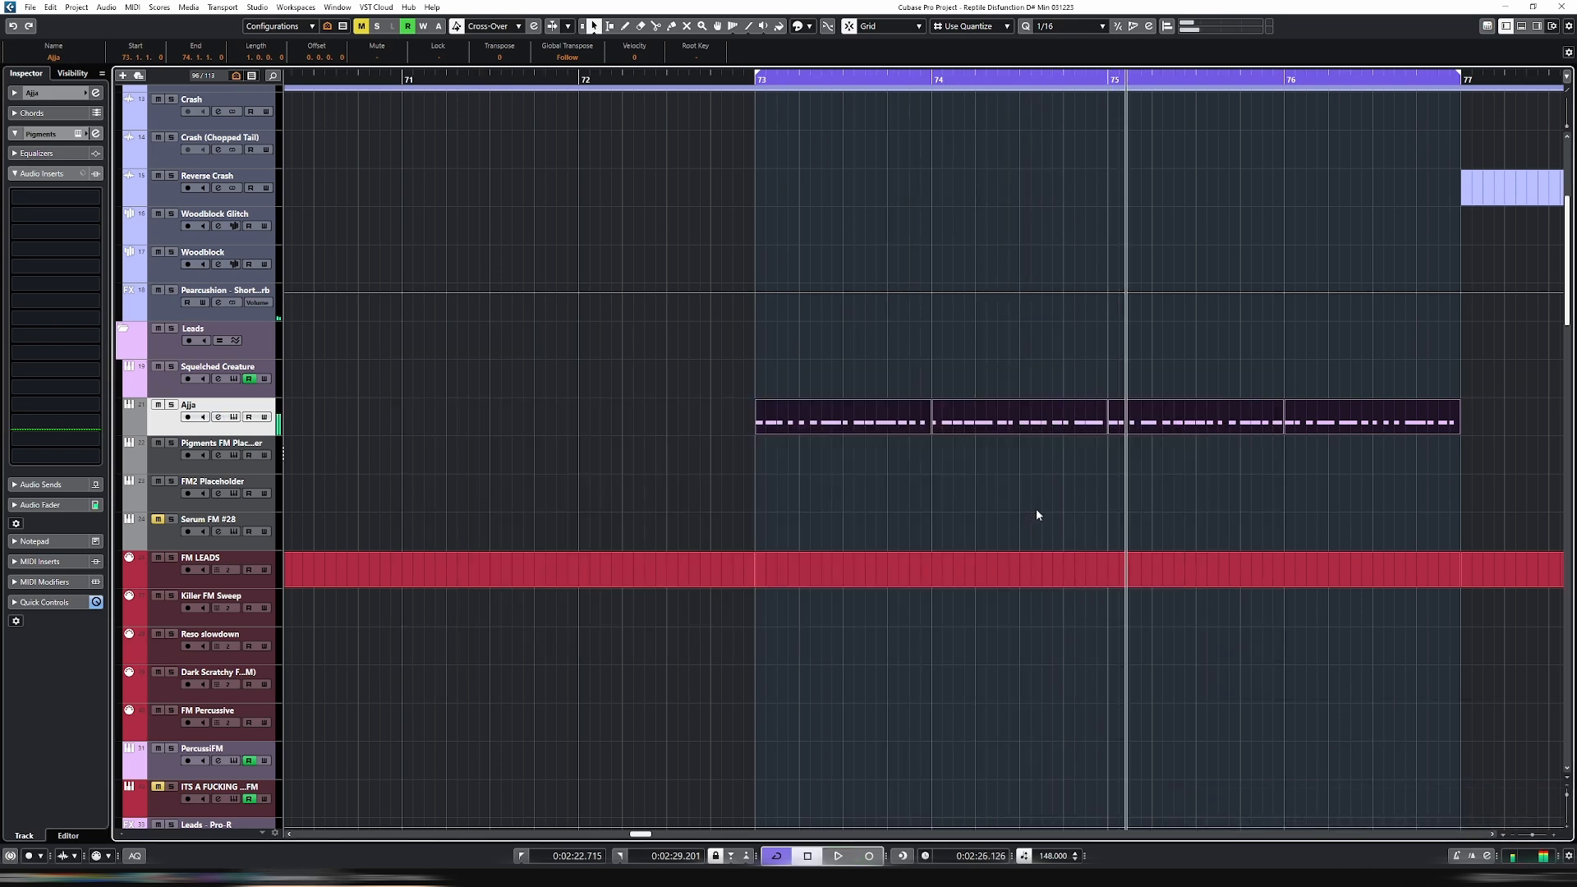
In Pigments, route velocity to Filter 1's cutoff with an amount of 0.20 and audition the soloed track.
left_click(234, 417)
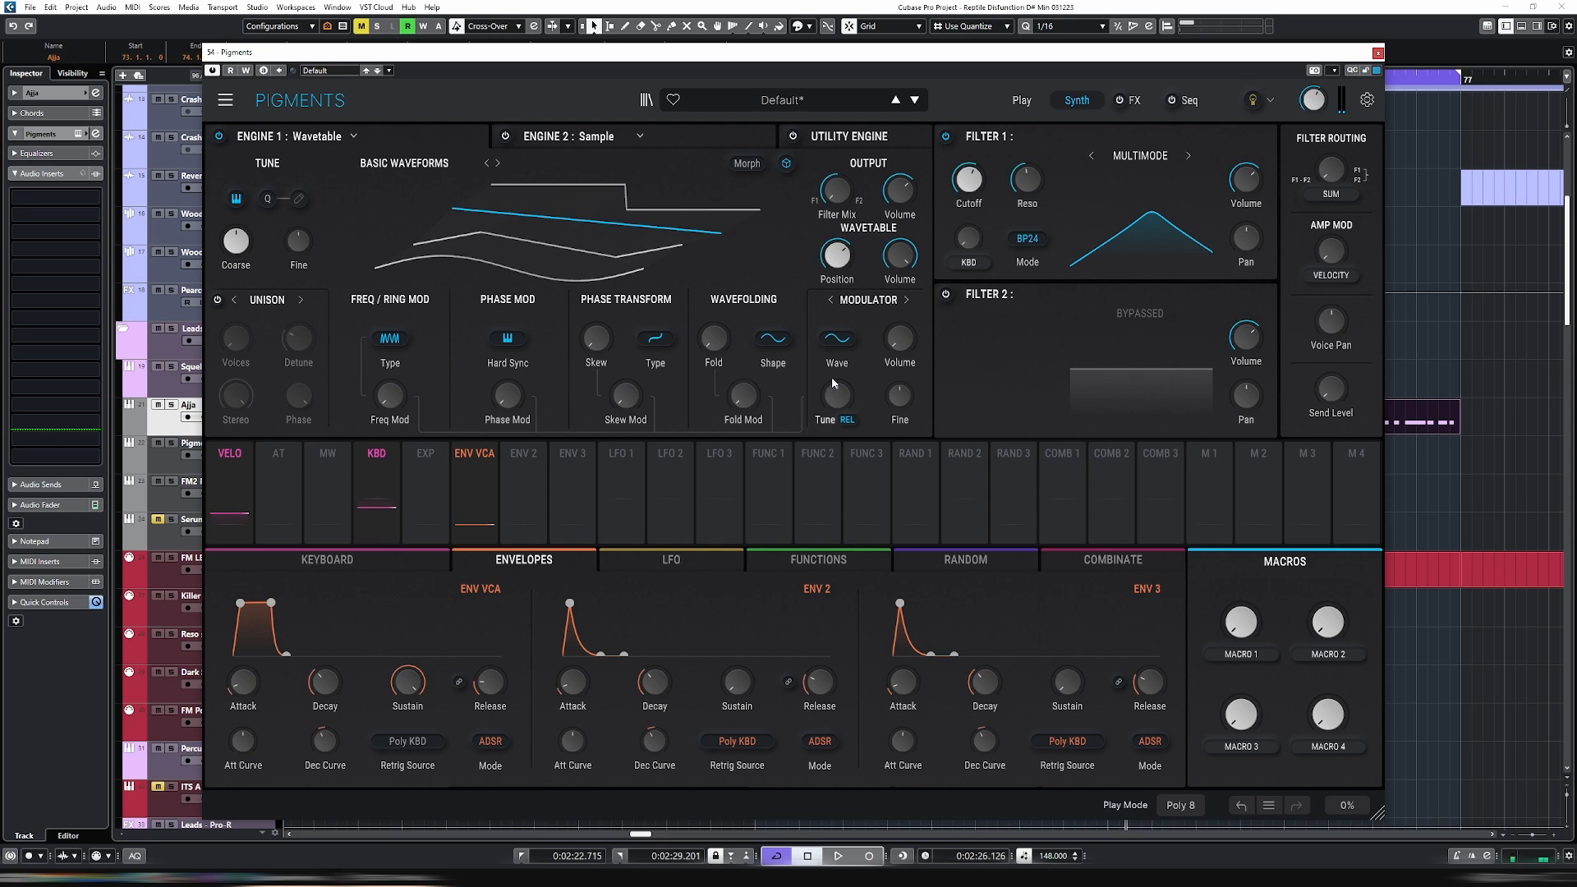
left_click(232, 454)
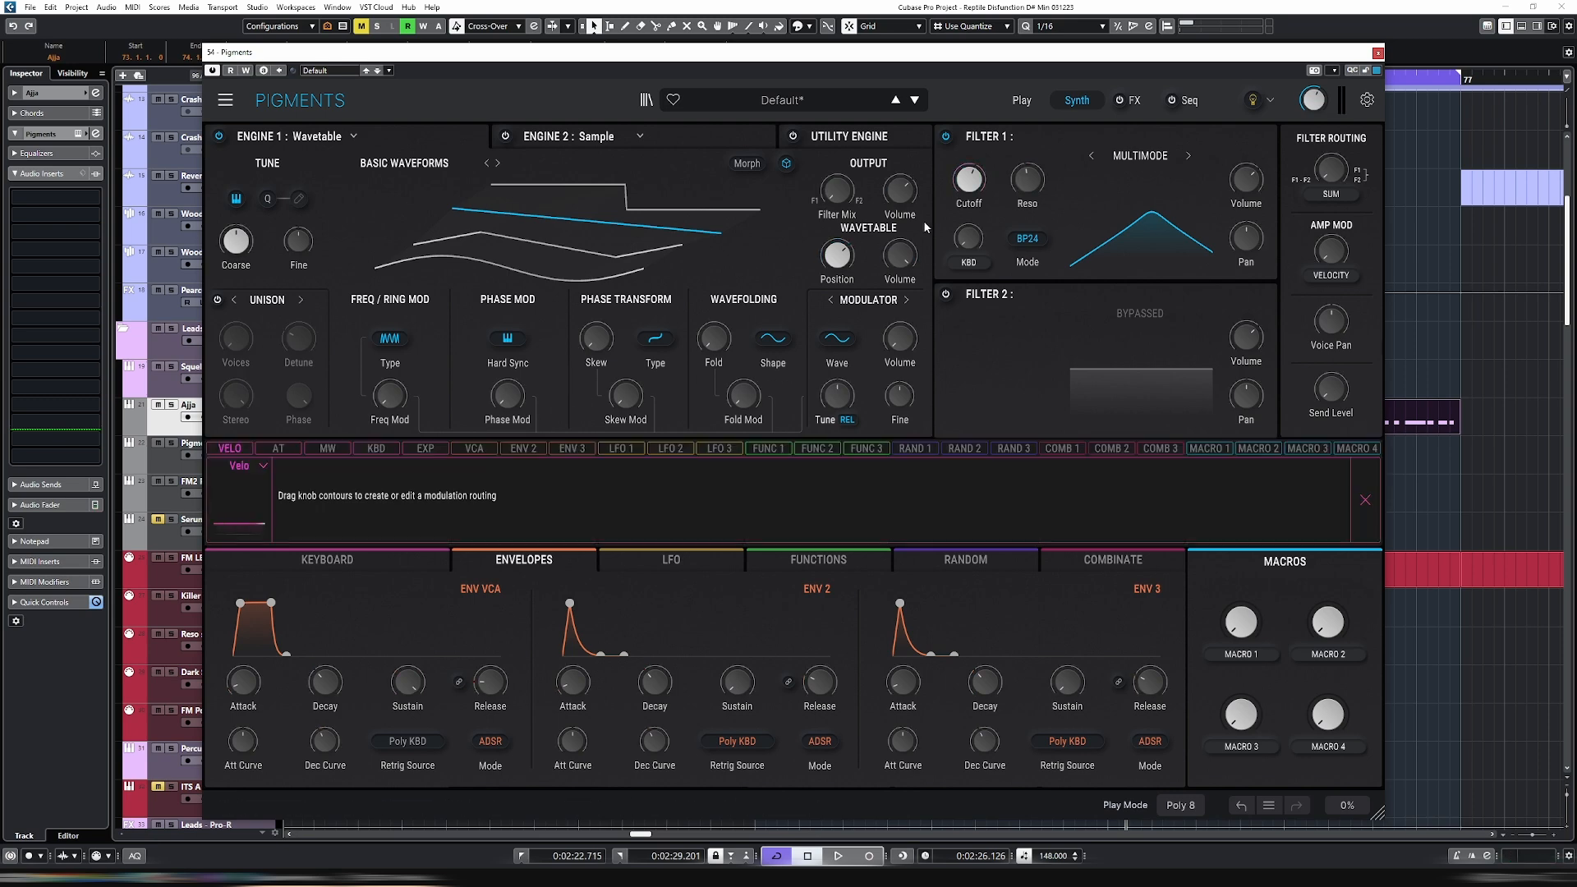
left_click_drag(974, 202, 967, 203)
key("space")
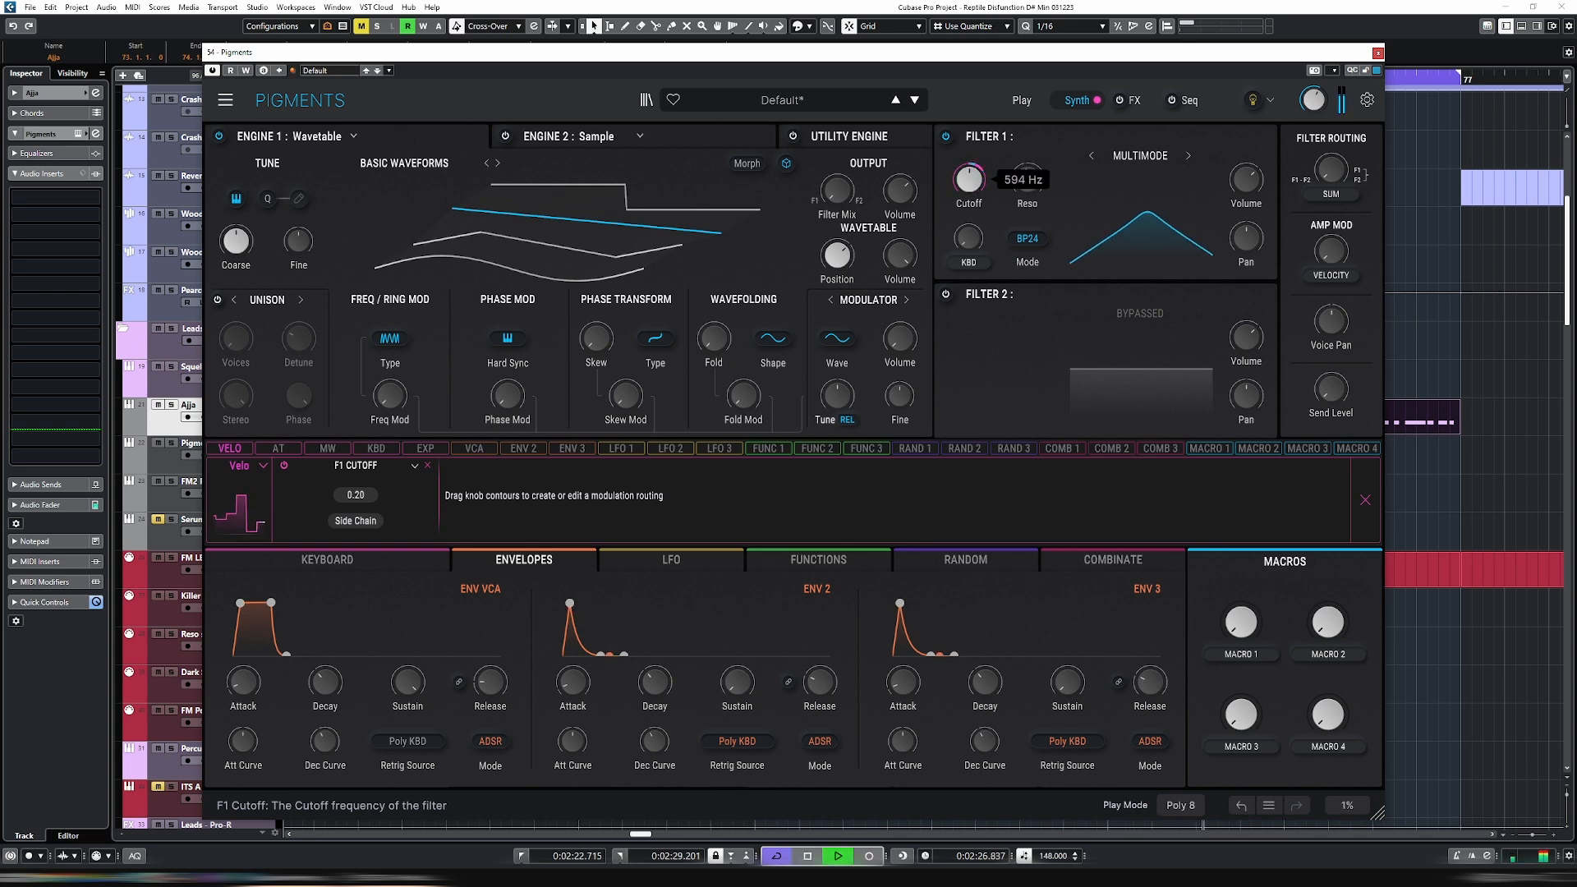
key("s")
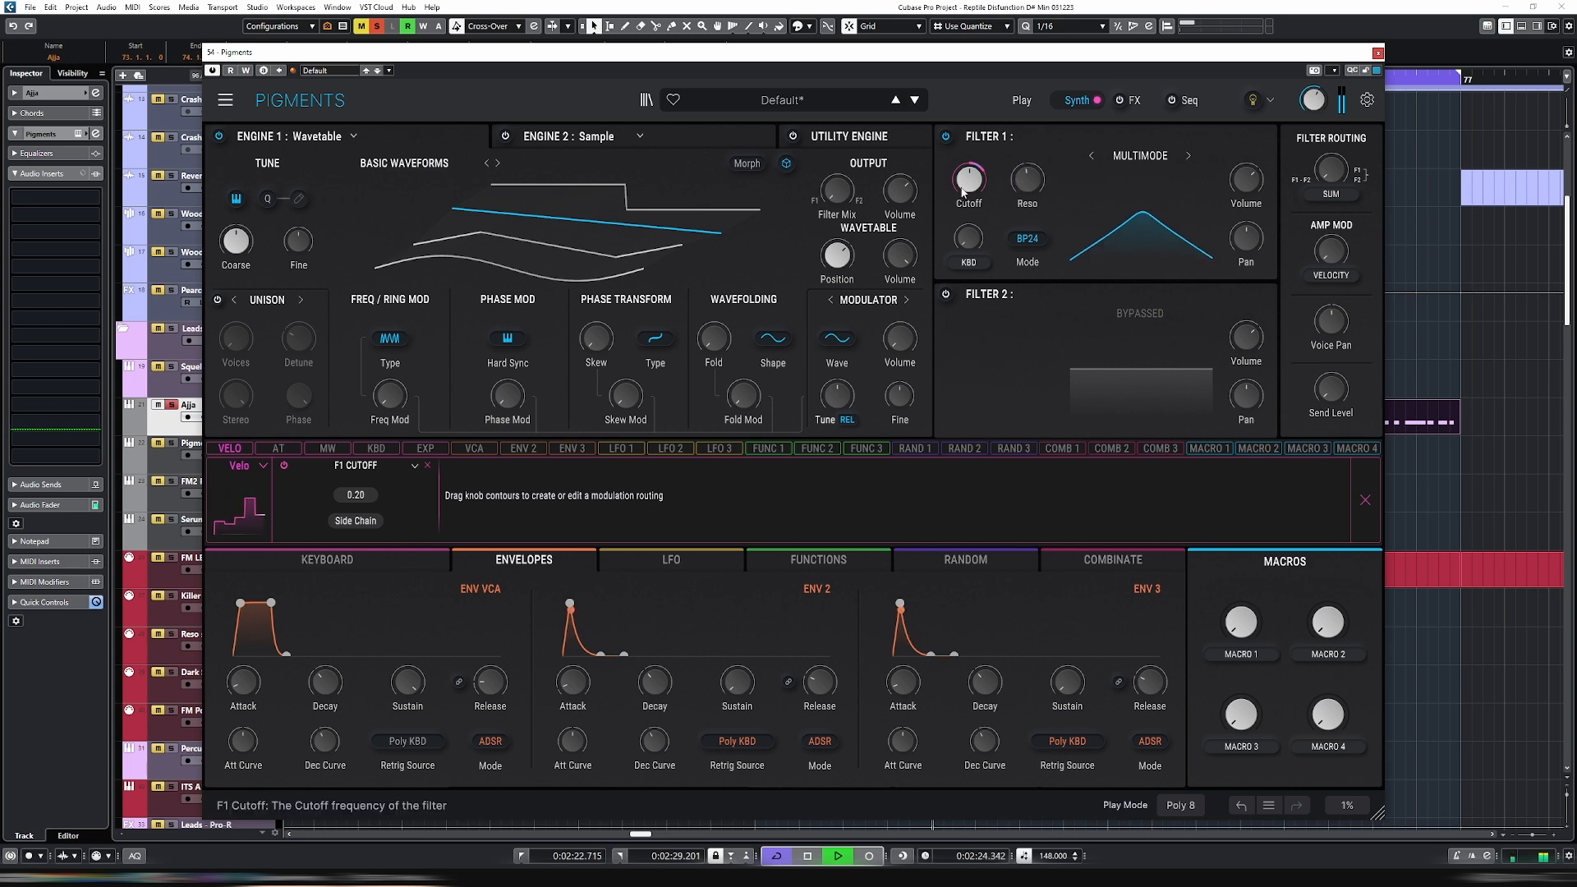
Raise the velocity amount on Filter 1's cutoff to 0.37, try the BP12 mode, and settle on BP36 while auditioning the loop.
left_click_drag(969, 164, 969, 146)
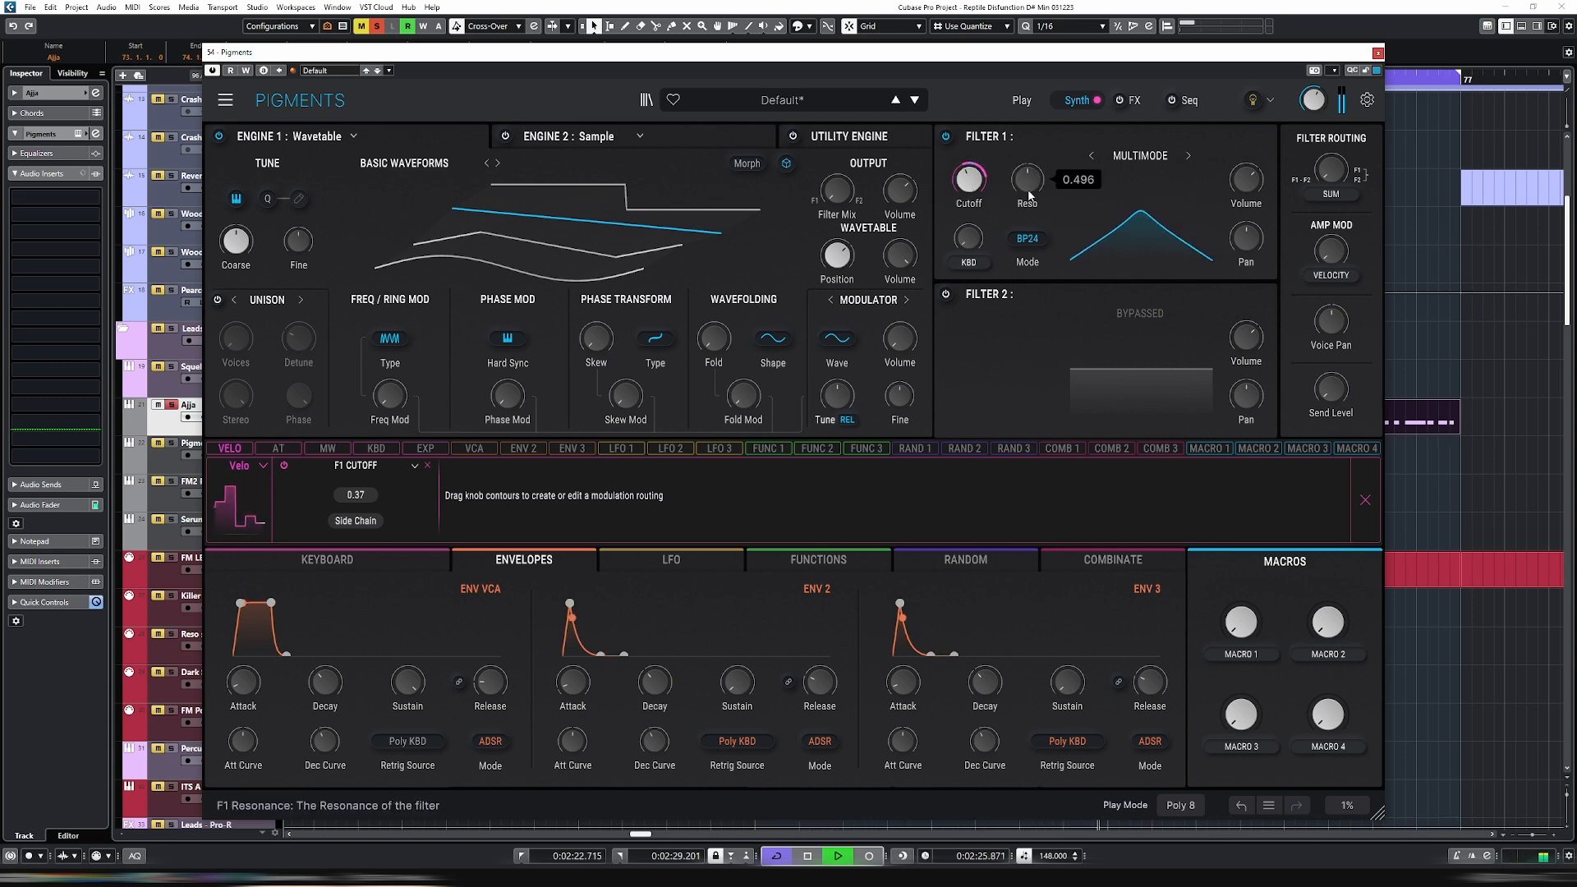
key("space")
left_click(1037, 239)
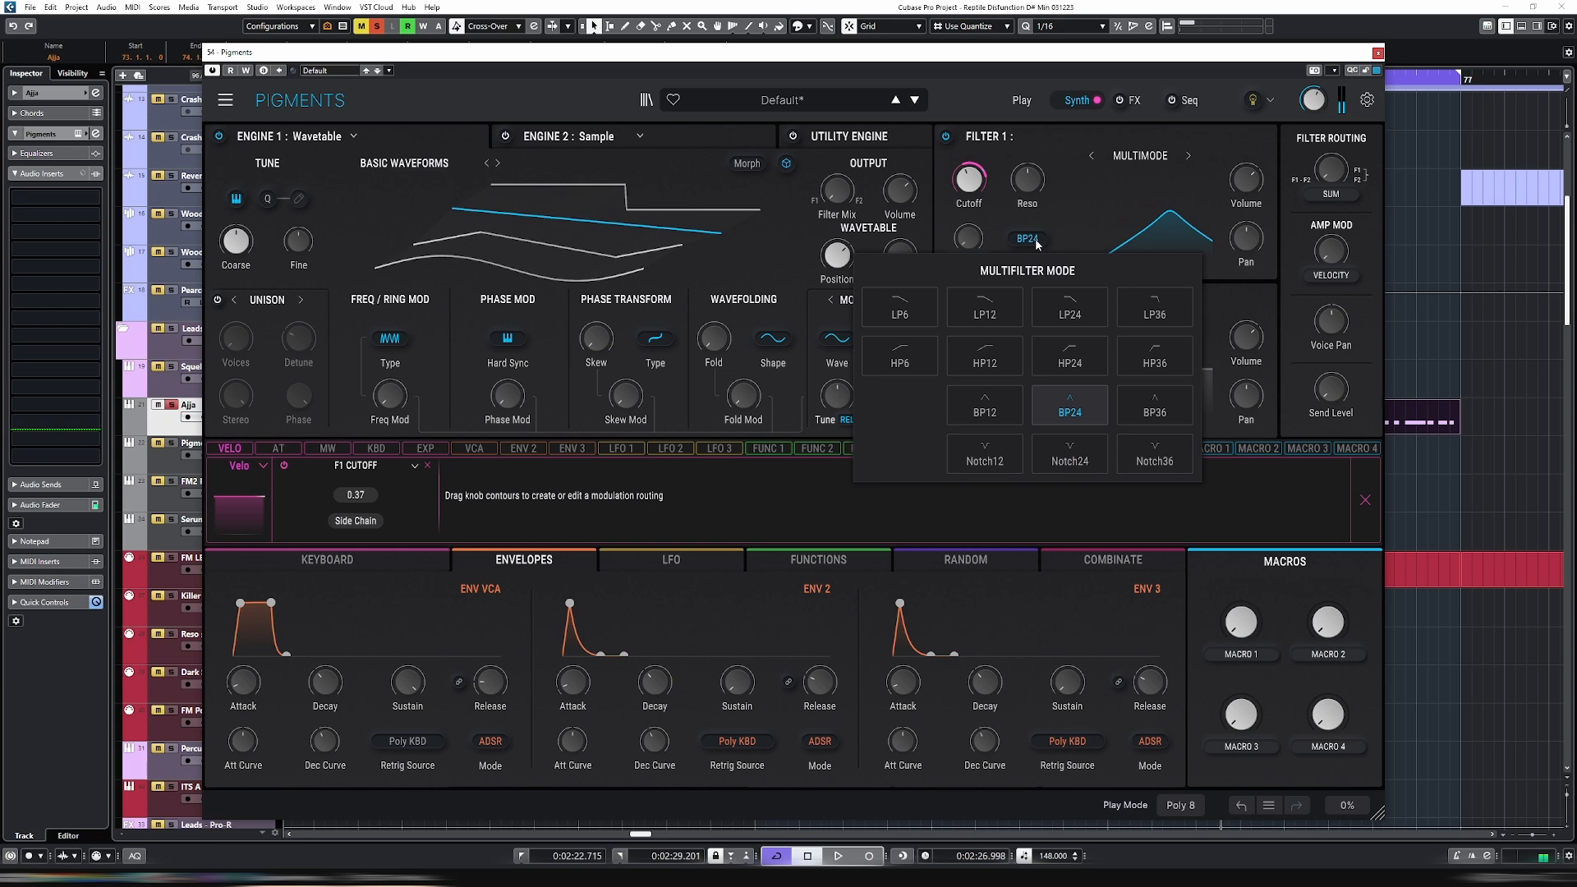
left_click(1007, 414)
key("space")
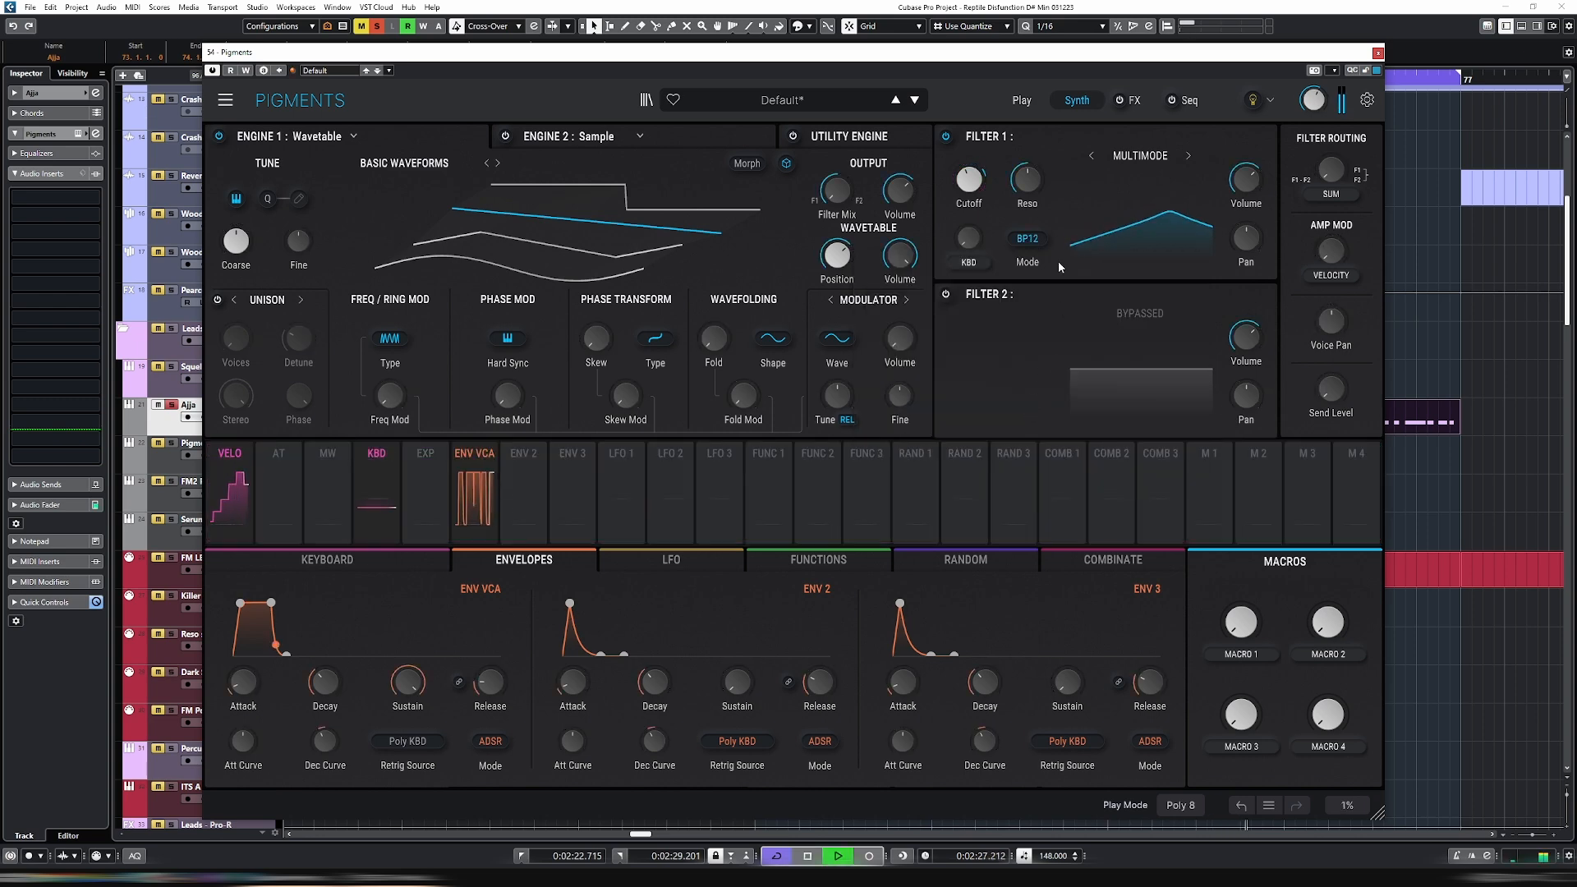
left_click(1036, 240)
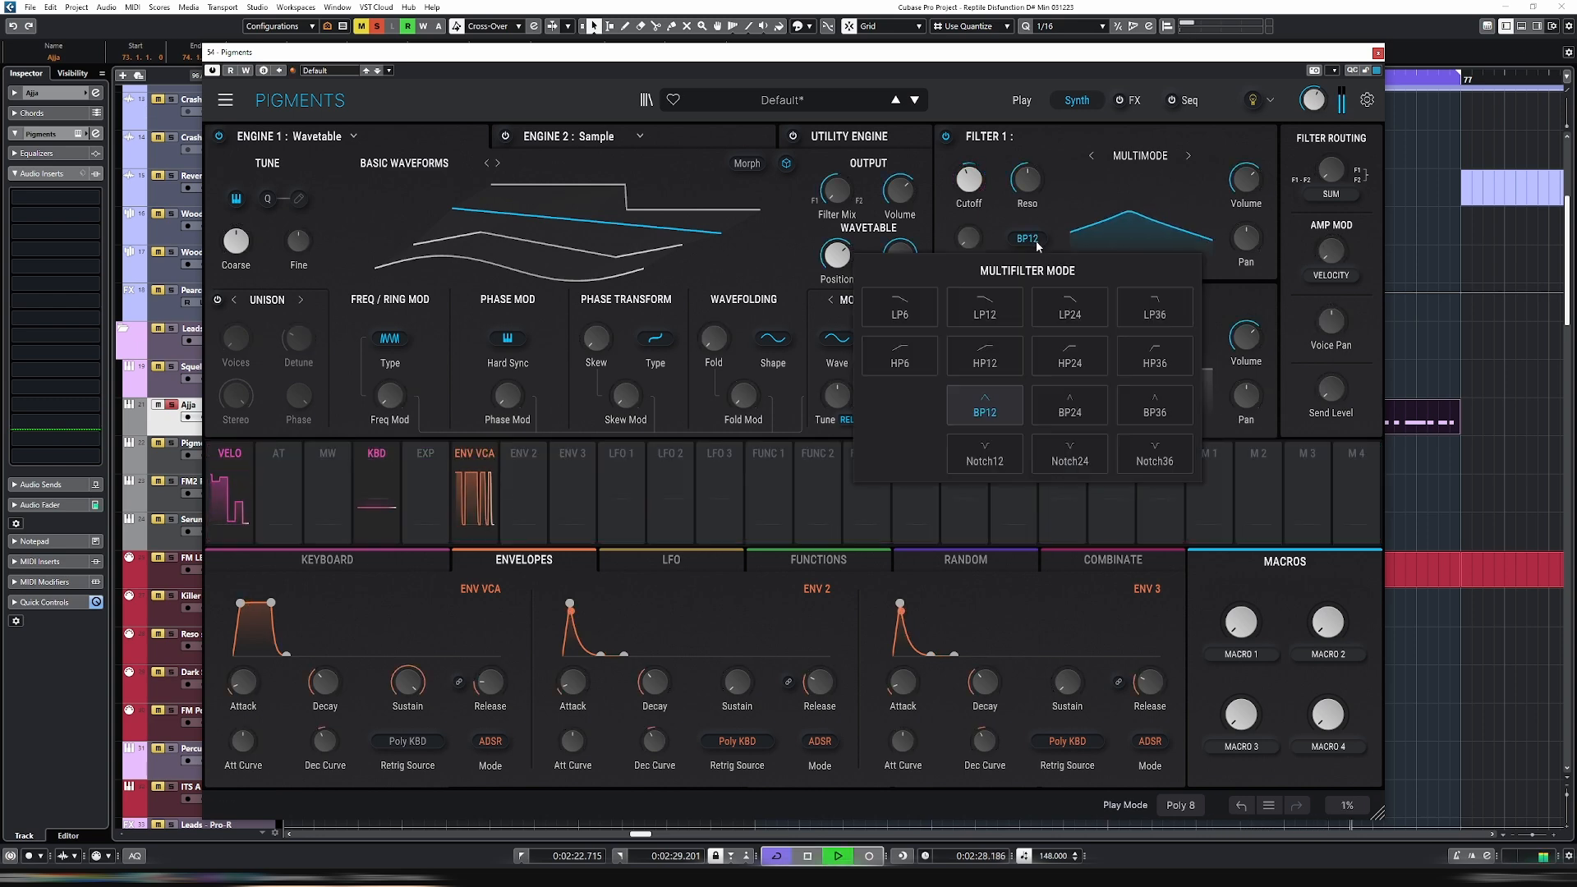
left_click(1153, 393)
key("space")
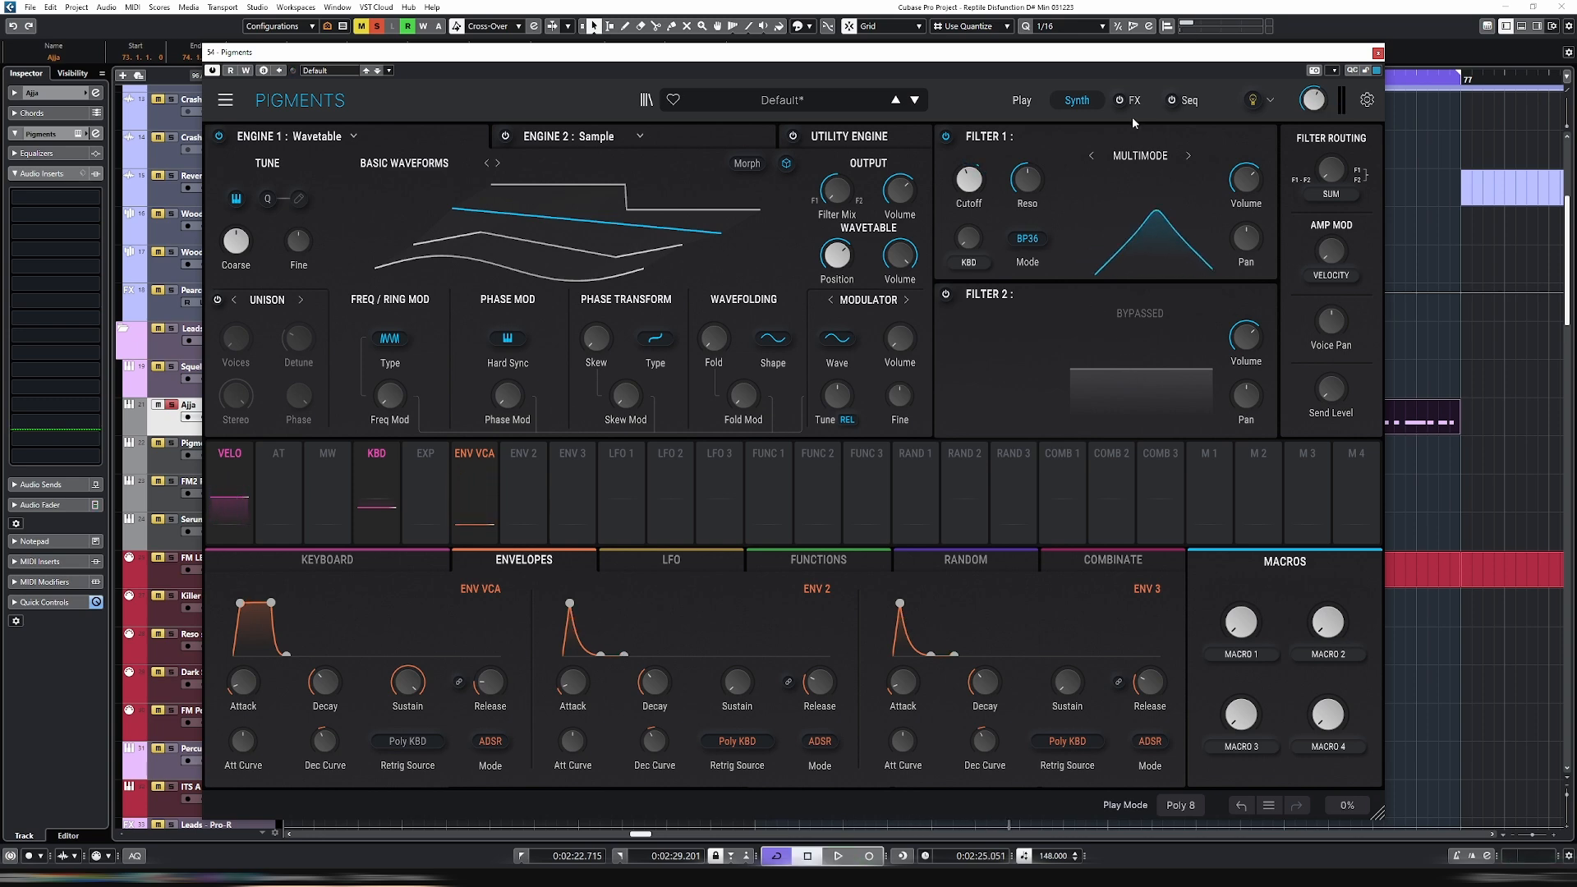
Enable the effects section and copy FX A's Delay to FX B1 and its Reverb to FX B2.
left_click(1134, 101)
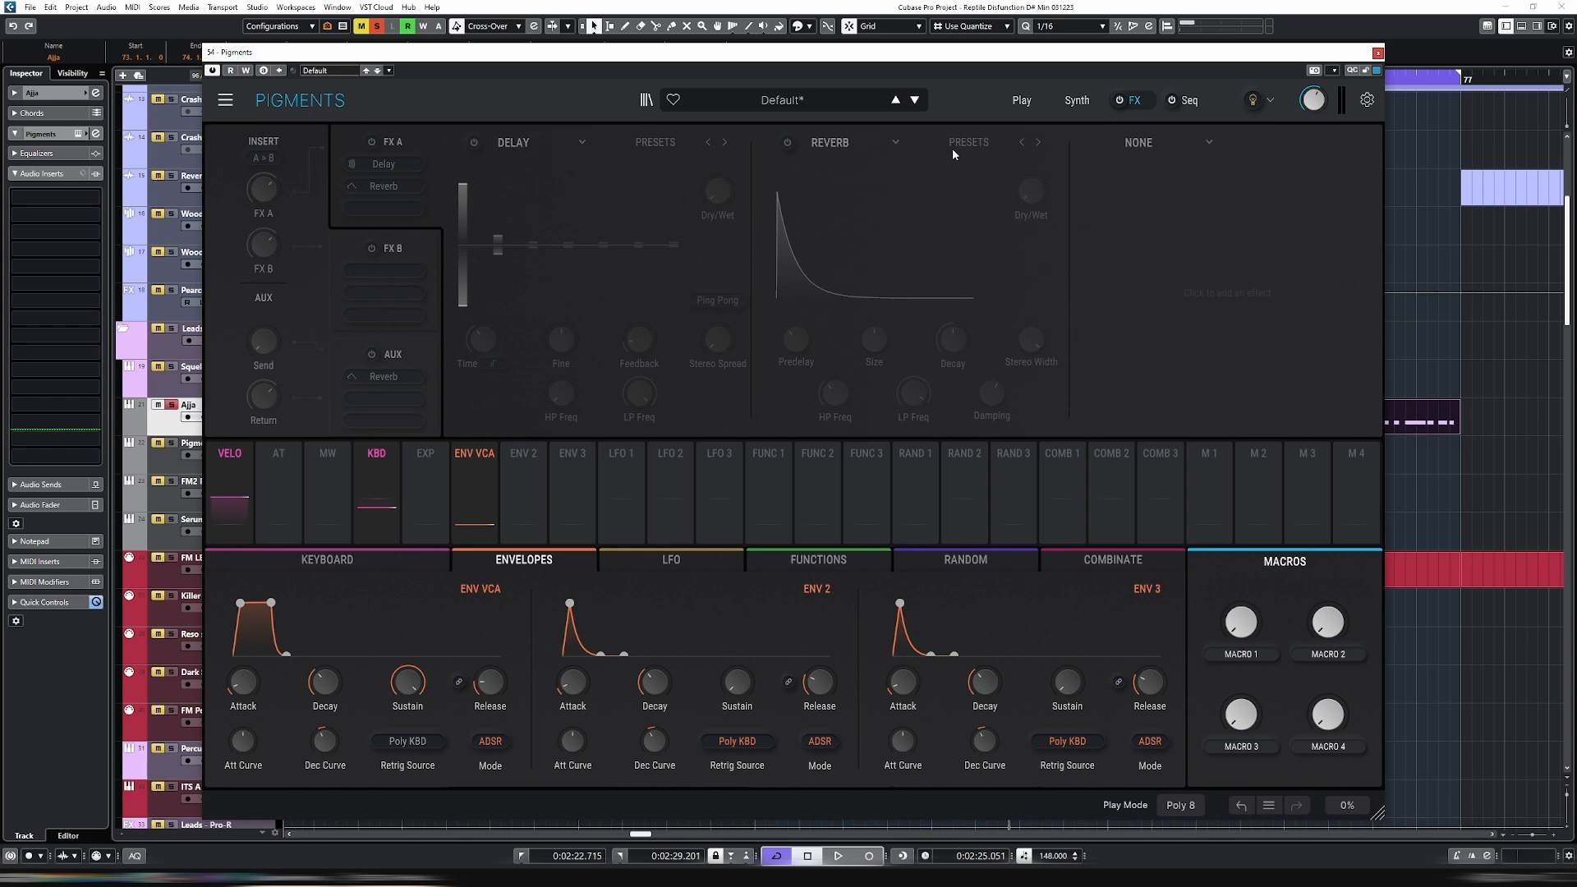
left_click(1120, 100)
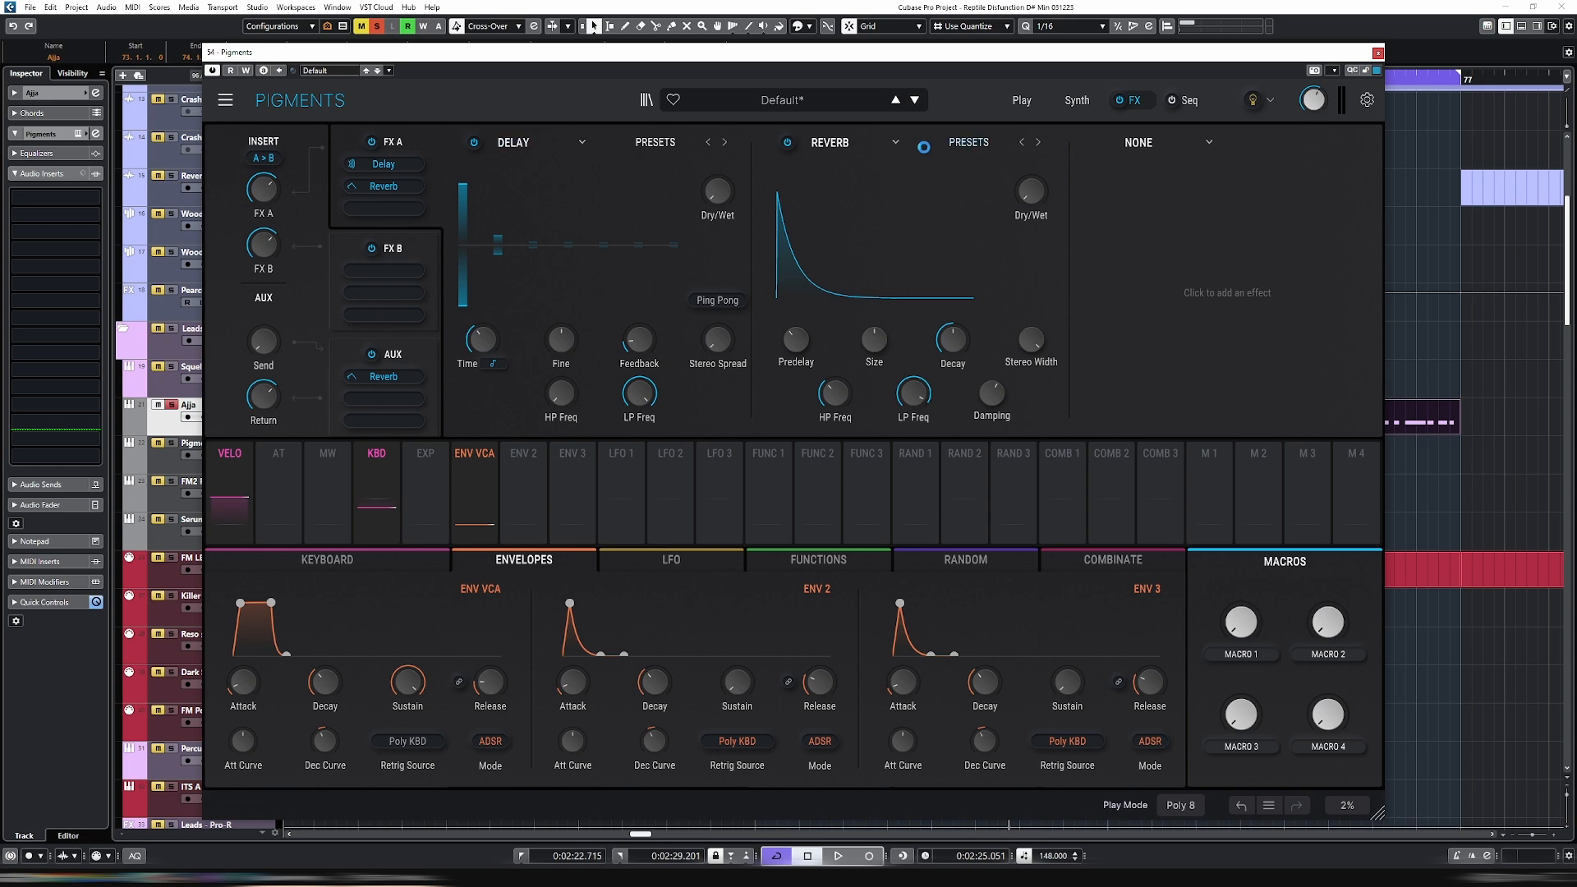
left_click(530, 142)
left_click(897, 172)
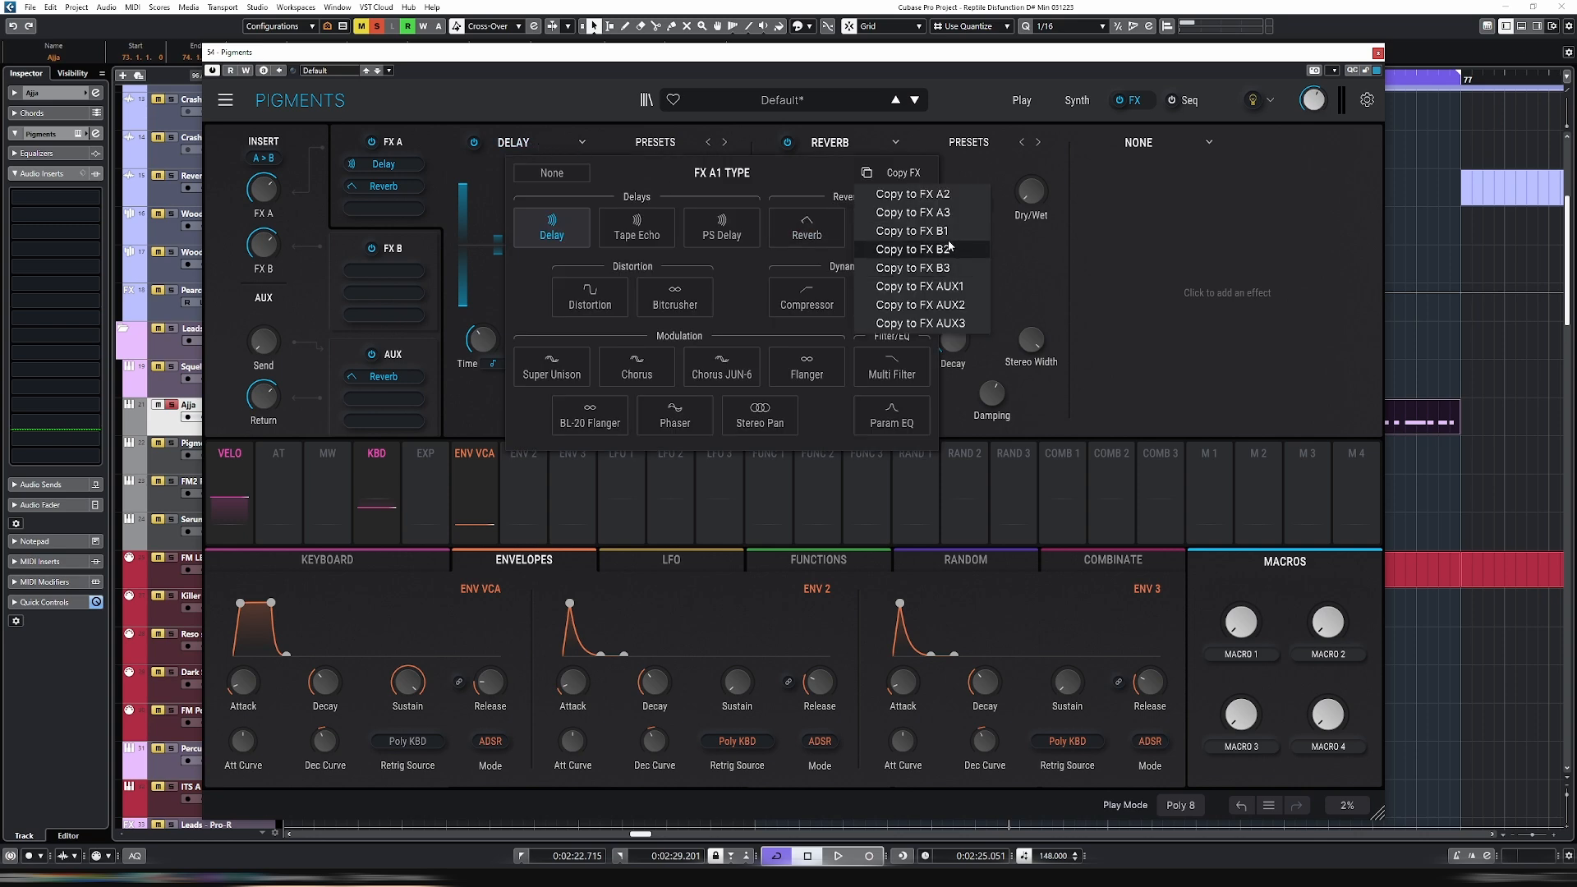
left_click(952, 232)
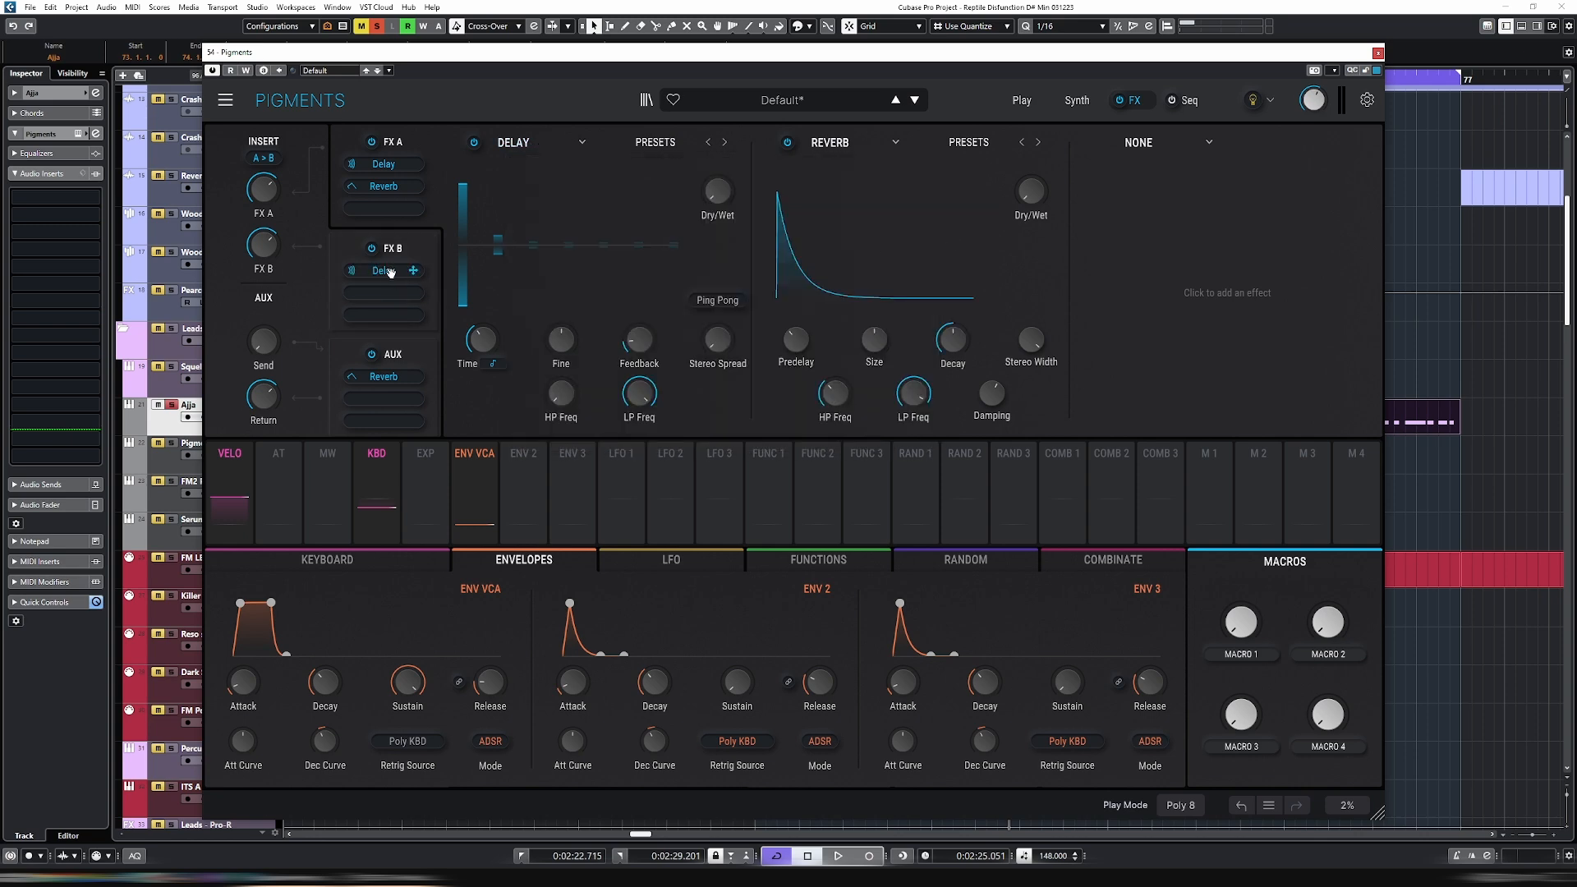
left_click(855, 143)
left_click(1215, 175)
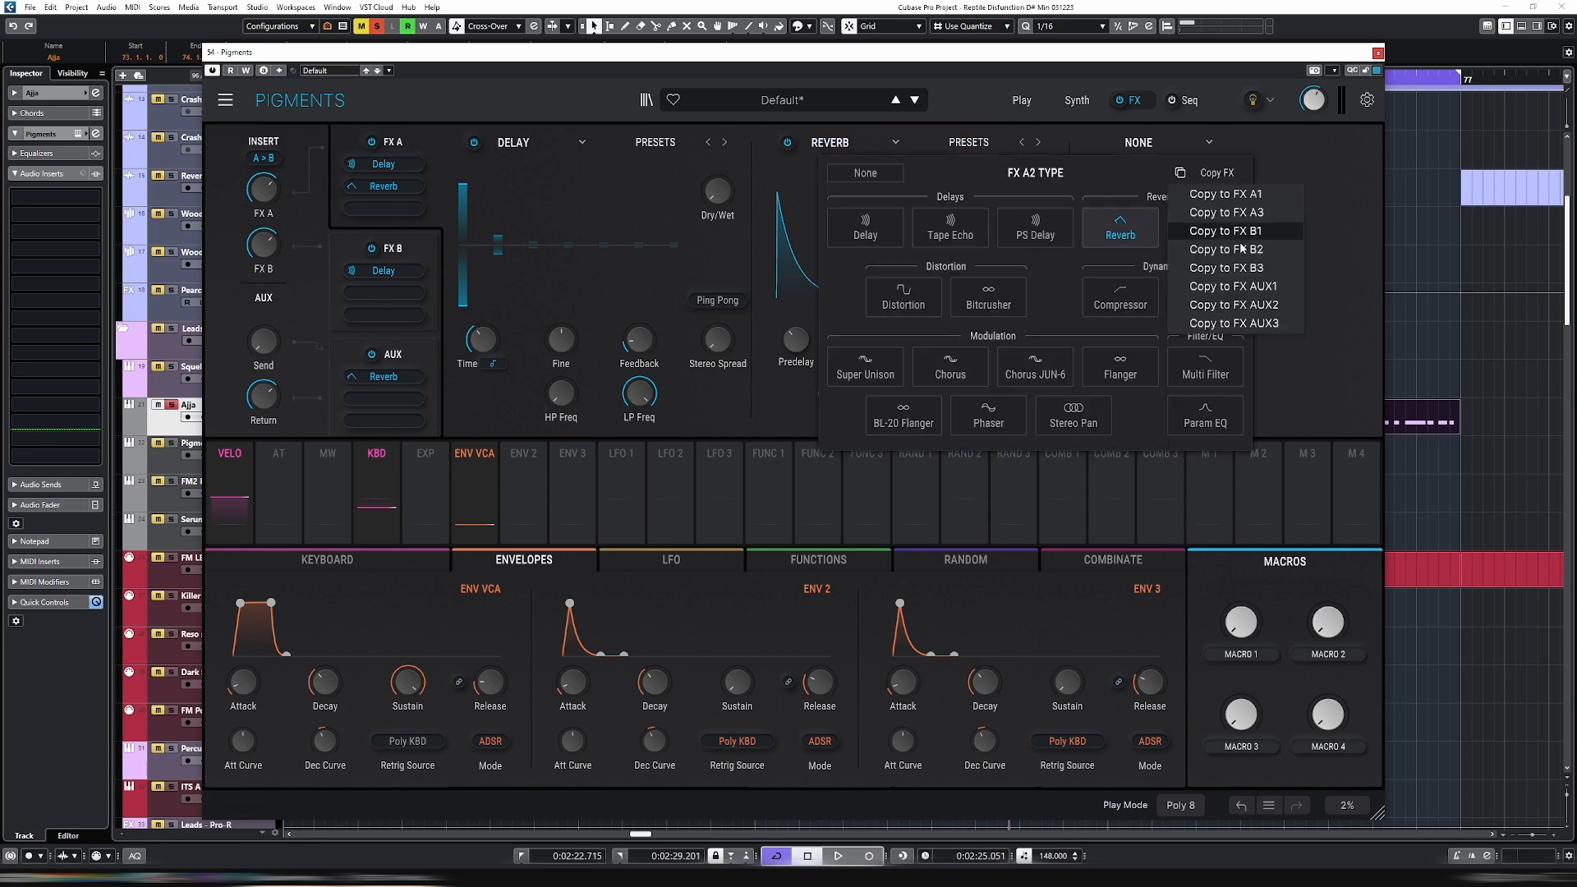
left_click(1242, 253)
Remove the Delay and the Reverb from the FX A chain.
left_click(528, 144)
left_click(542, 174)
left_click(829, 143)
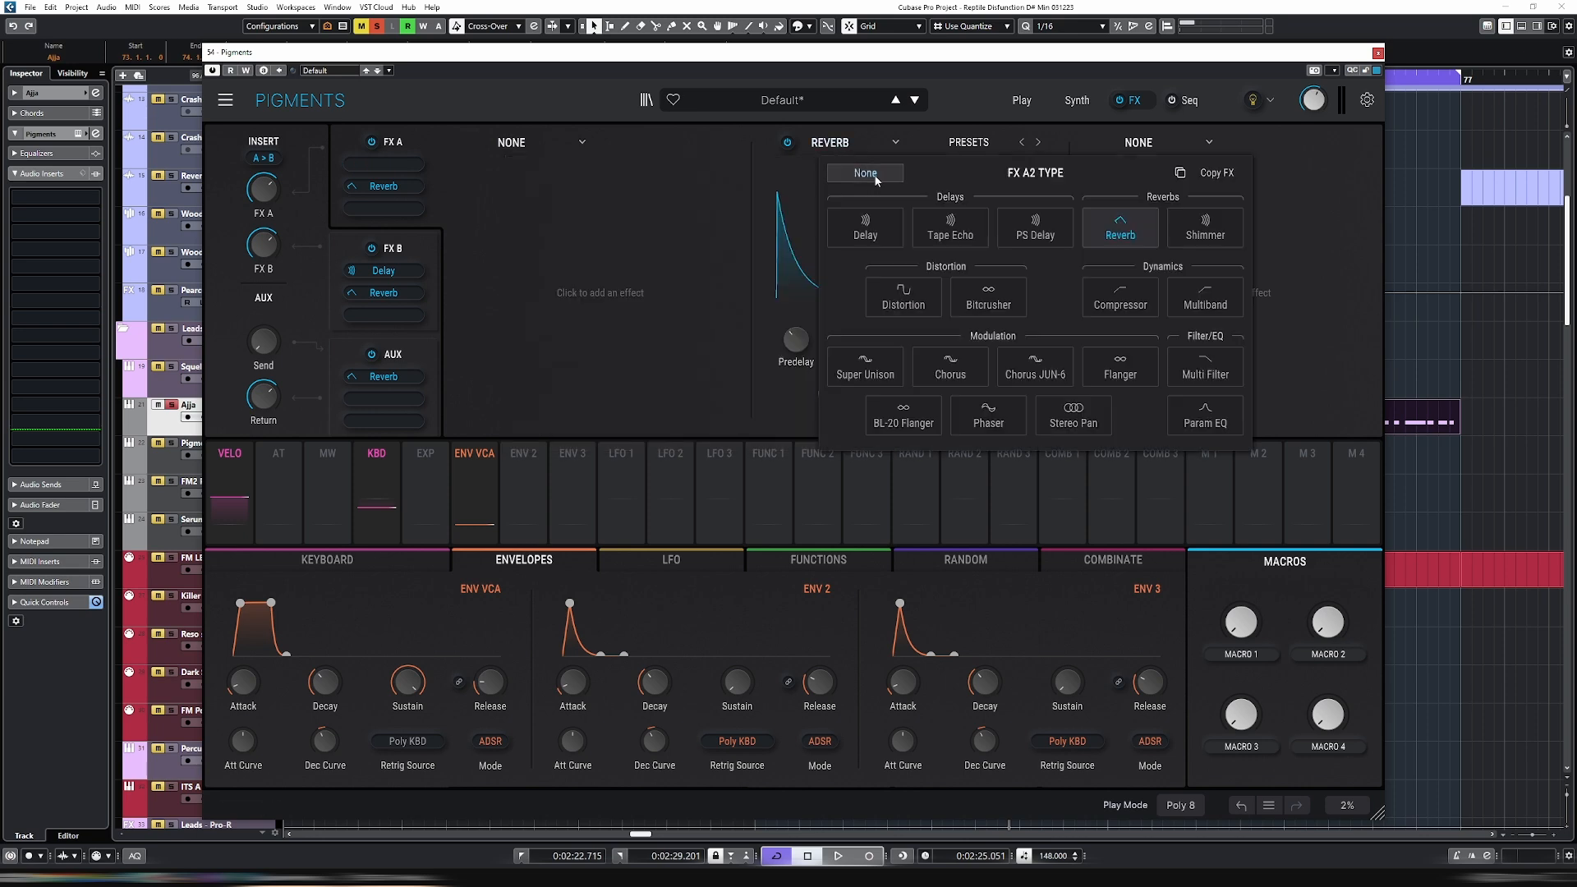
left_click(868, 174)
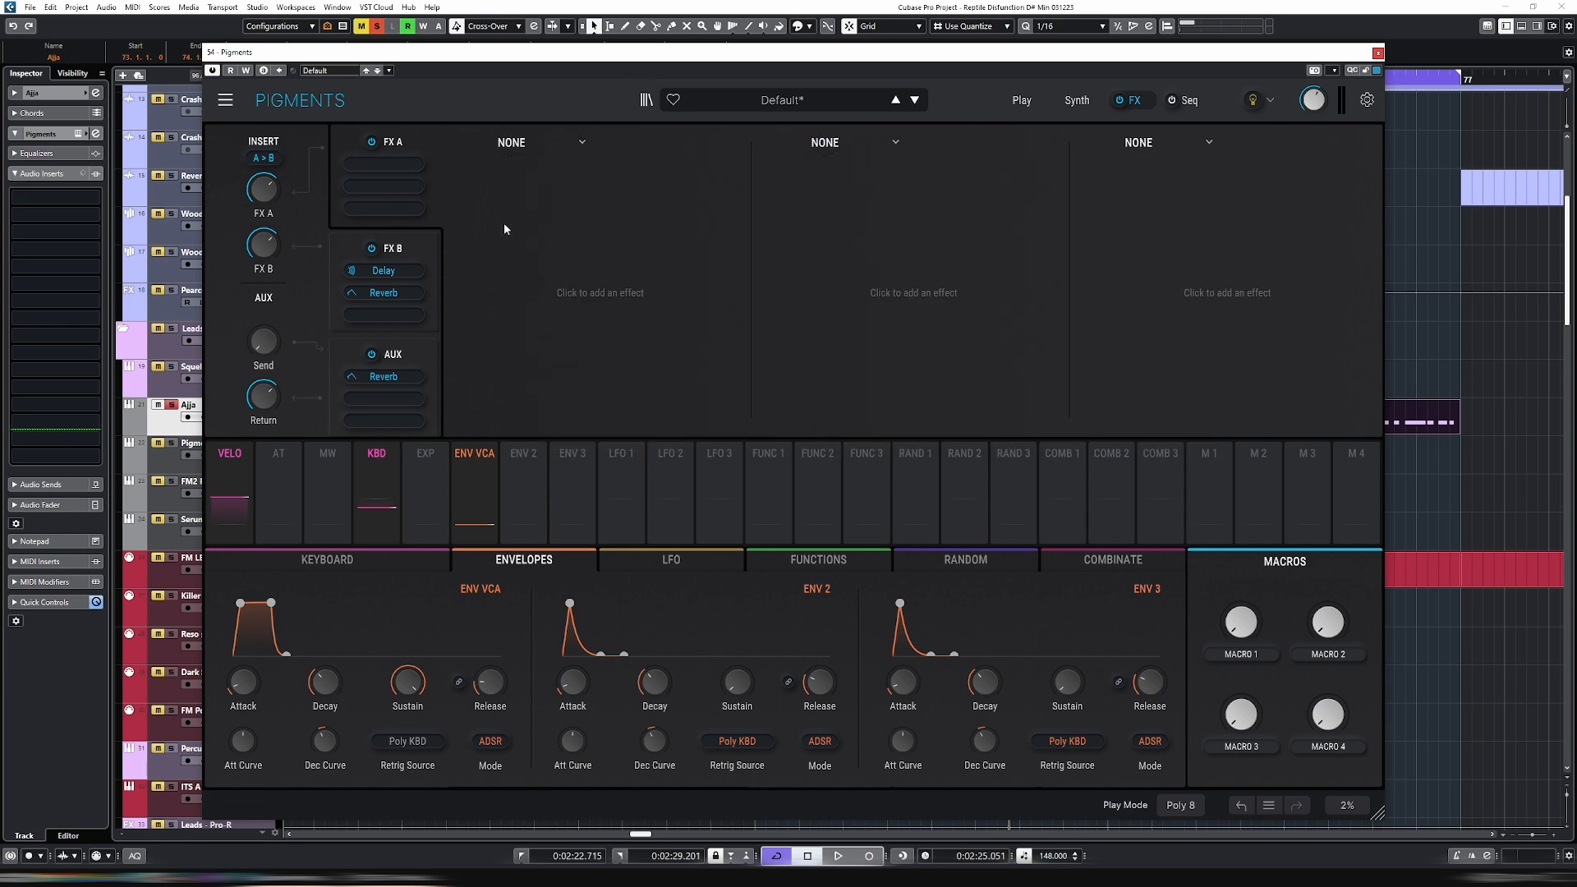
On the FX B delay, raise the dry/wet mix, adjust the time and its sync type, and enable Ping Pong.
left_click(423, 254)
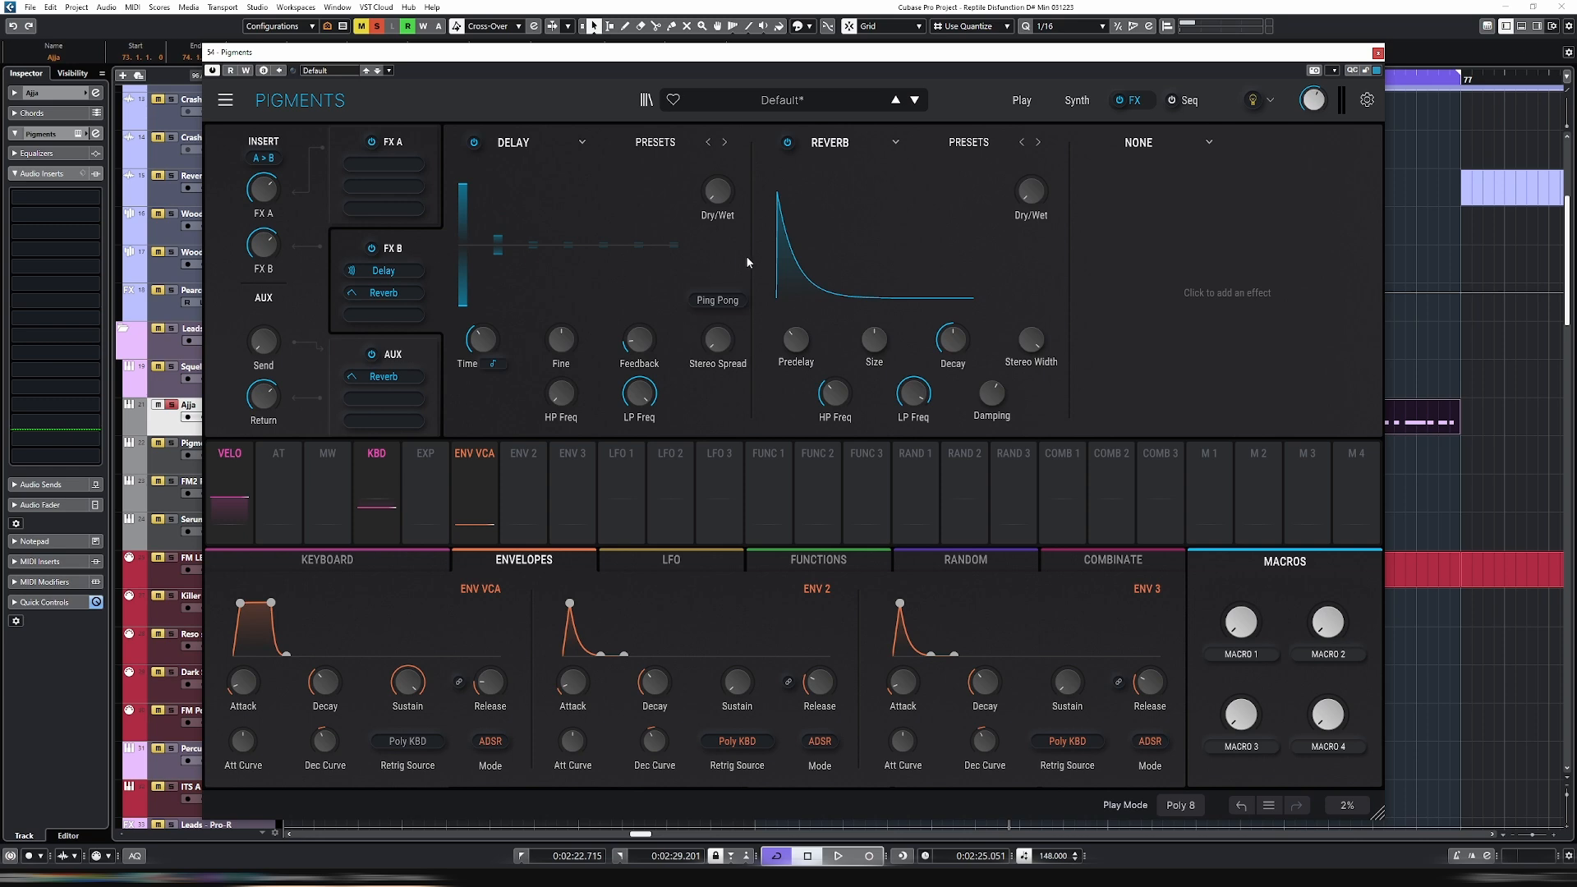
left_click_drag(721, 196, 720, 196)
mouse_move(496, 355)
left_click_drag(495, 355, 504, 328)
left_click(491, 364)
left_click(634, 437)
left_click(717, 300)
Audition the loop while checking the FX B delay's dry/wet mix and its feedback of 0.220.
key("space")
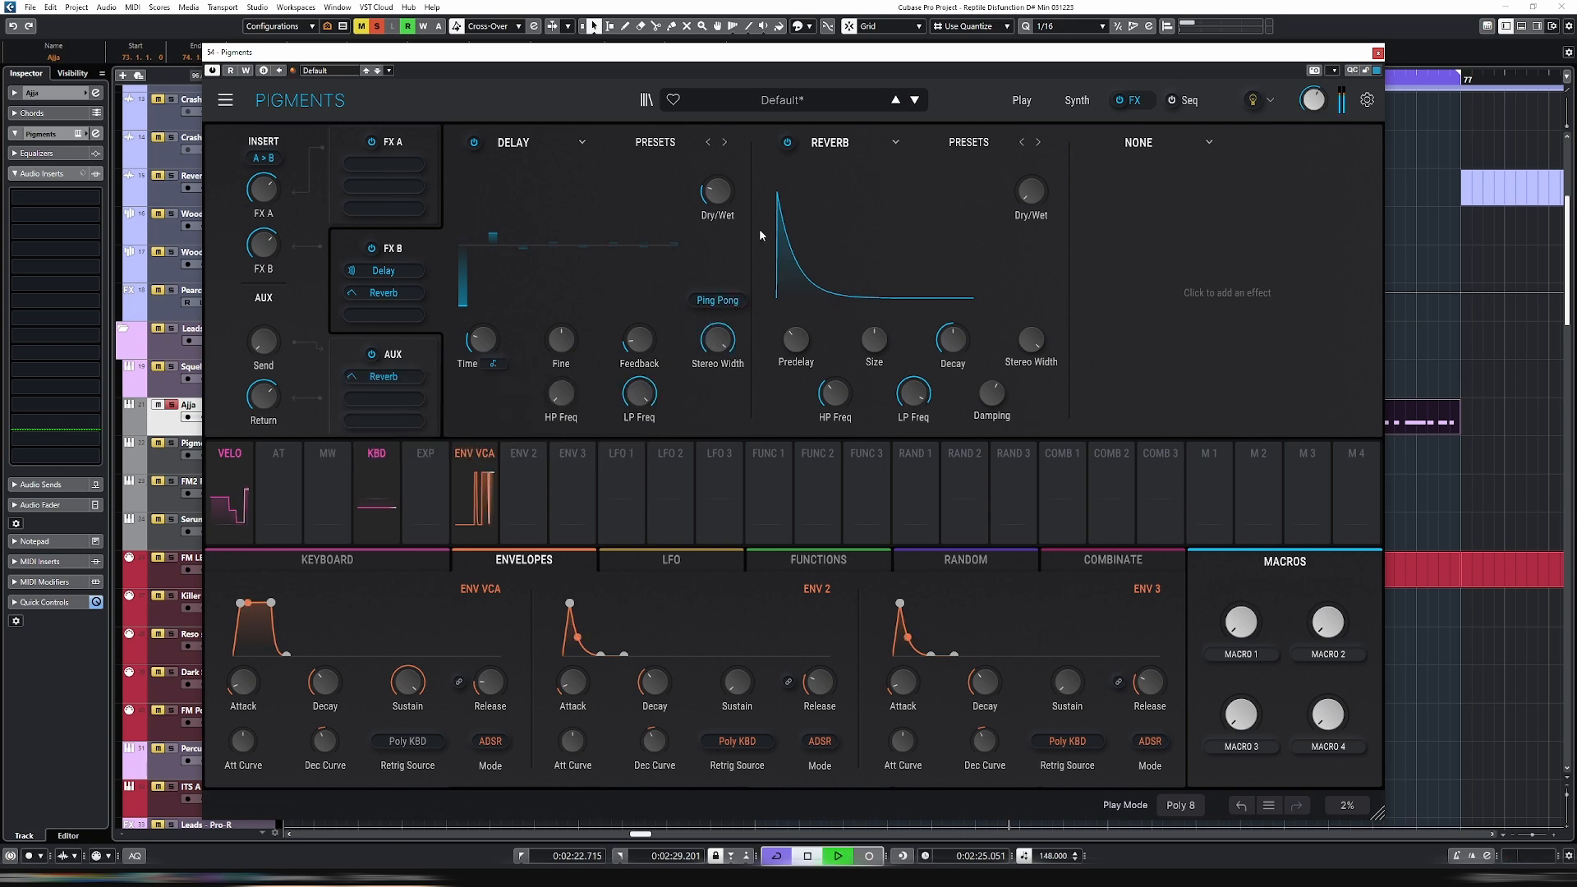
mouse_move(738, 178)
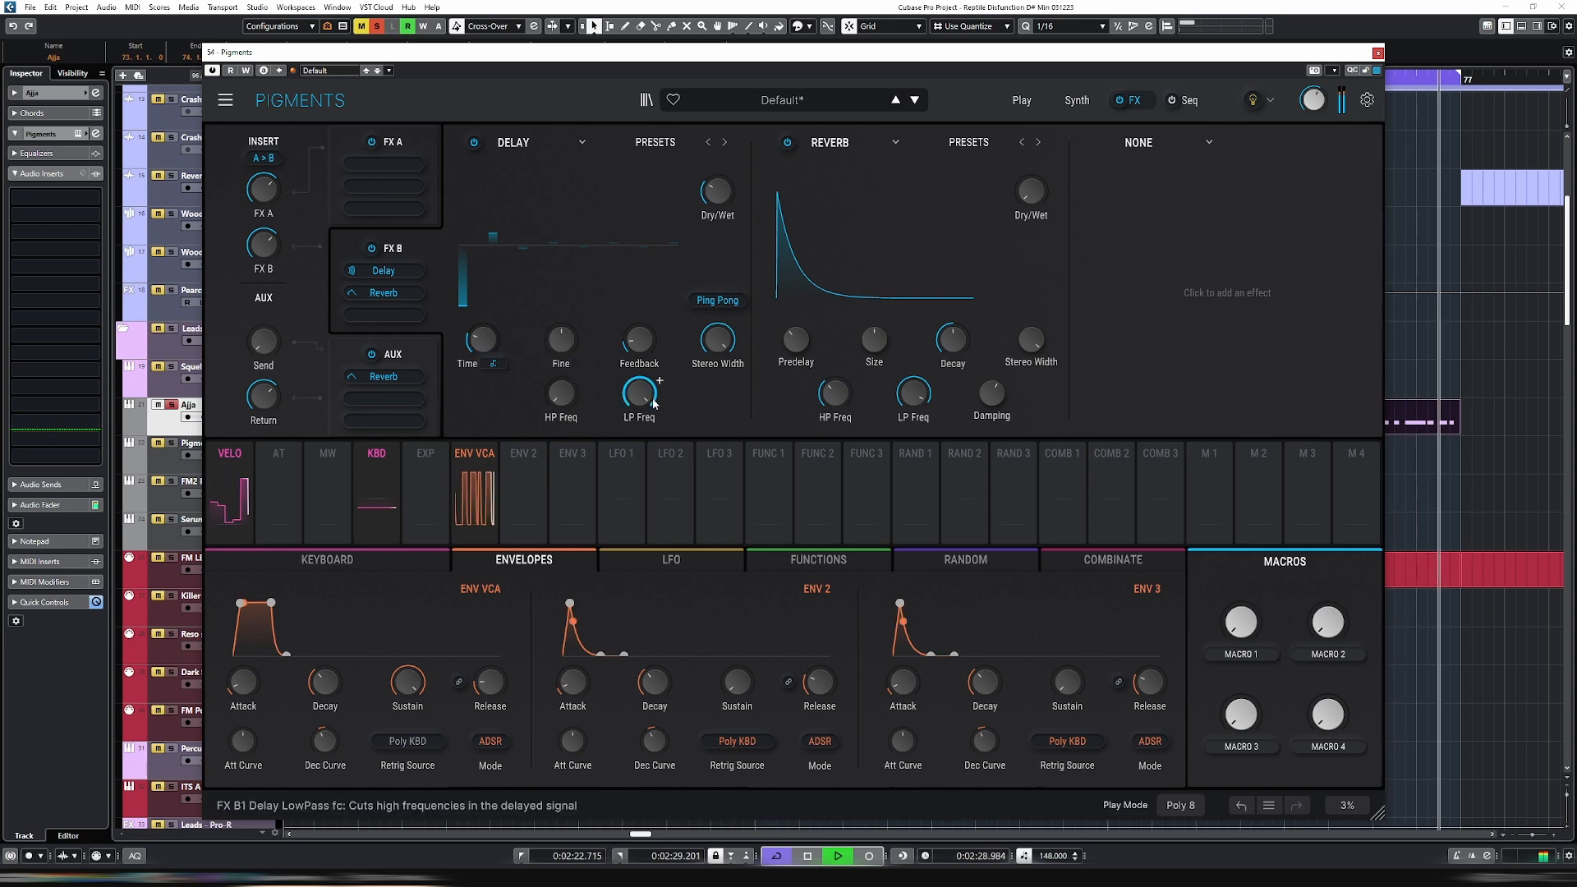
mouse_move(645, 351)
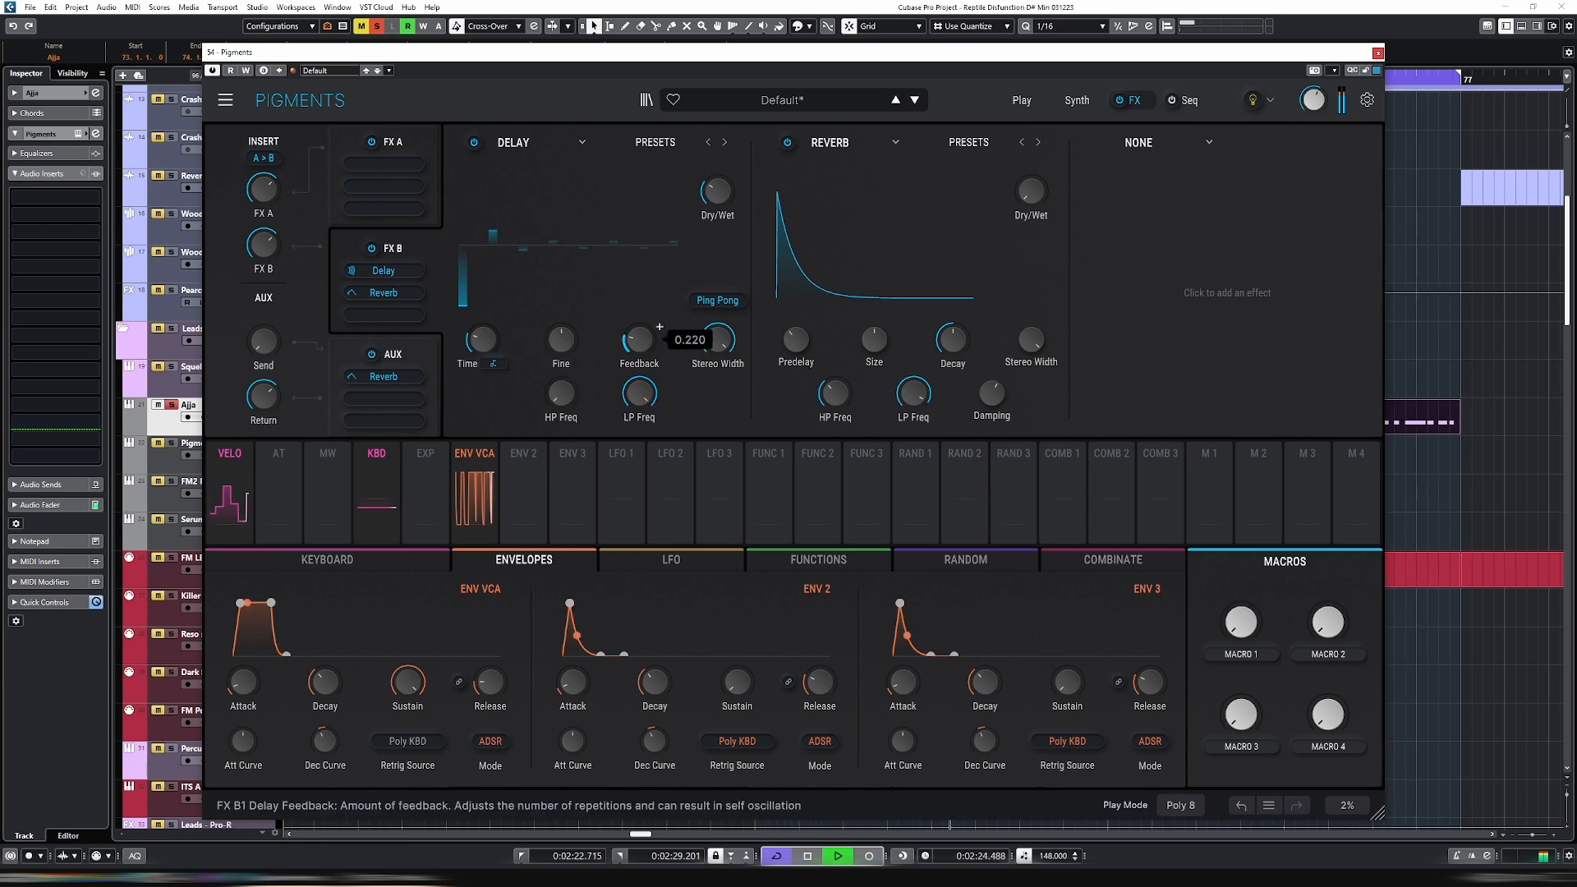
mouse_move(727, 209)
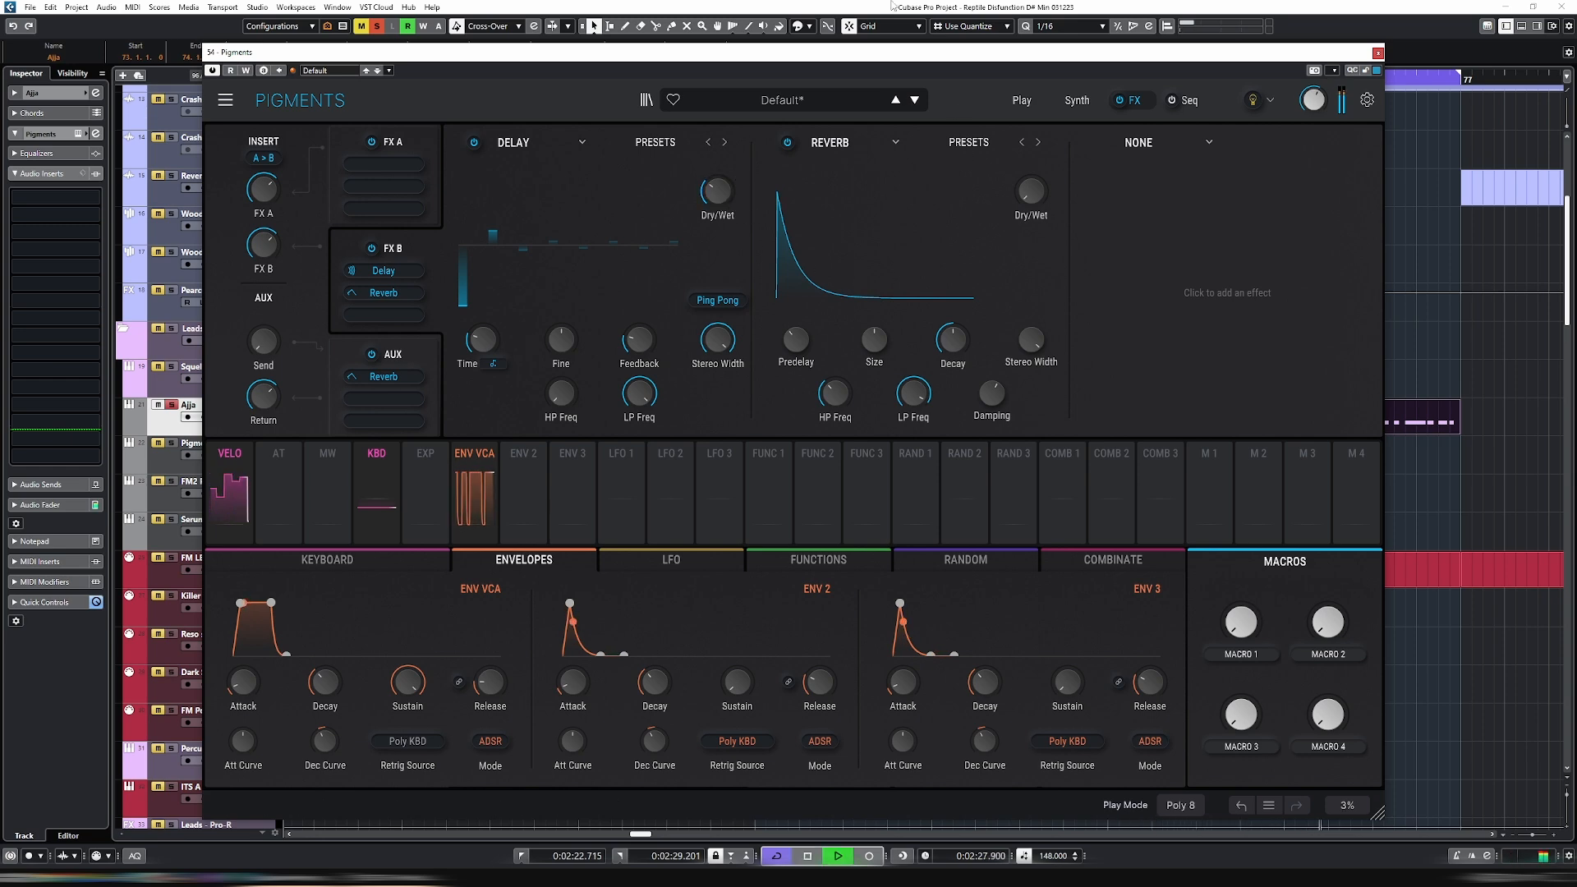
key("space")
Set the FX B reverb's dry/wet mix to 26% while auditioning the loop.
mouse_move(1052, 178)
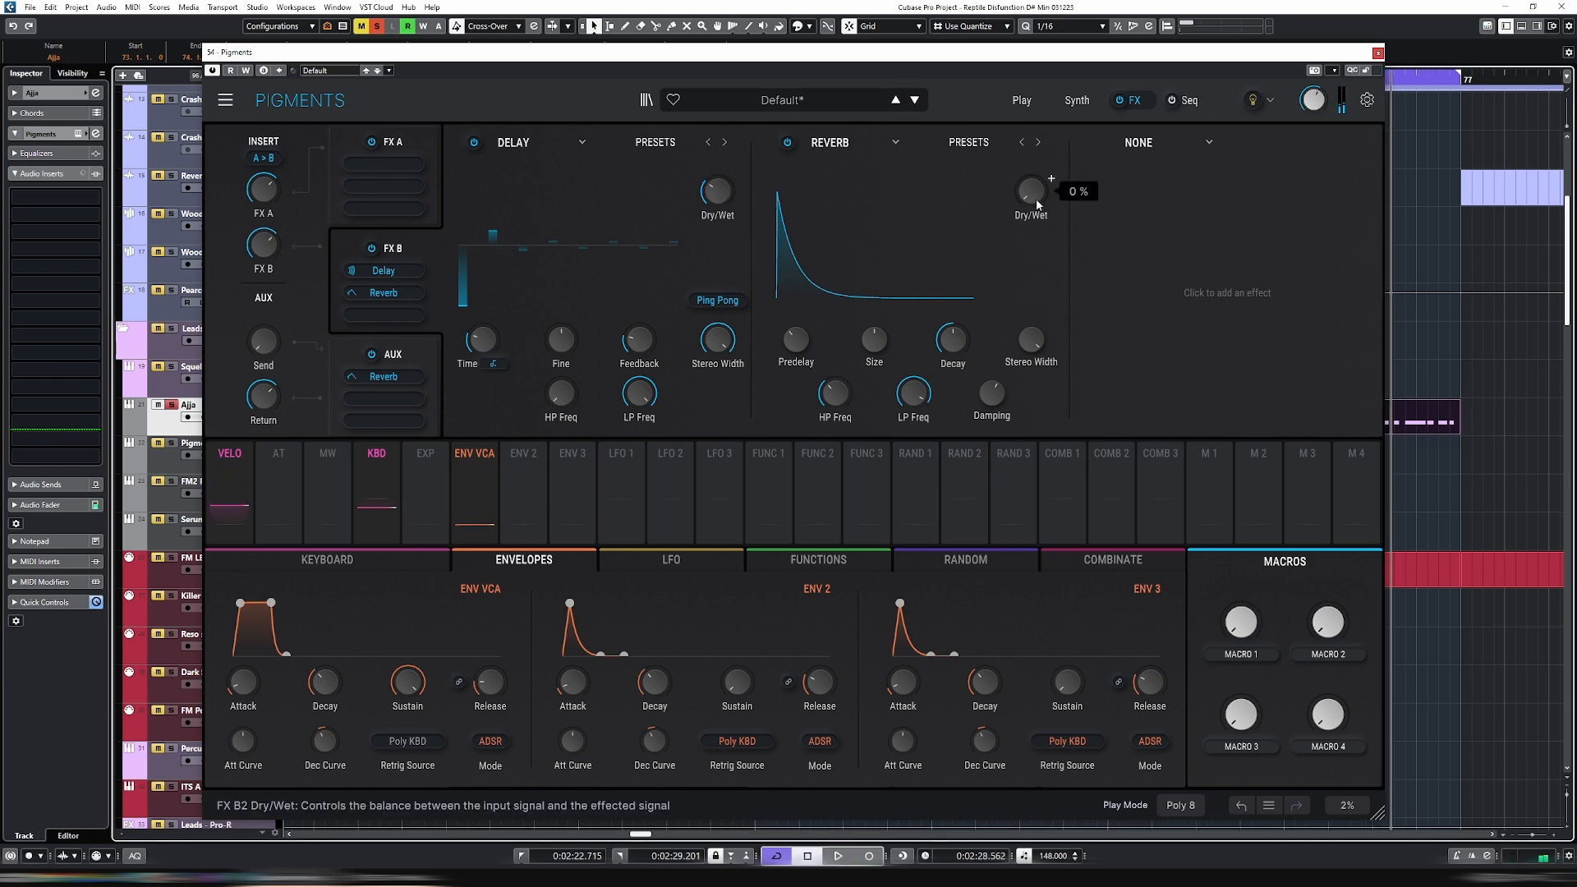
key("space")
scroll(1031, 194, "up", 3)
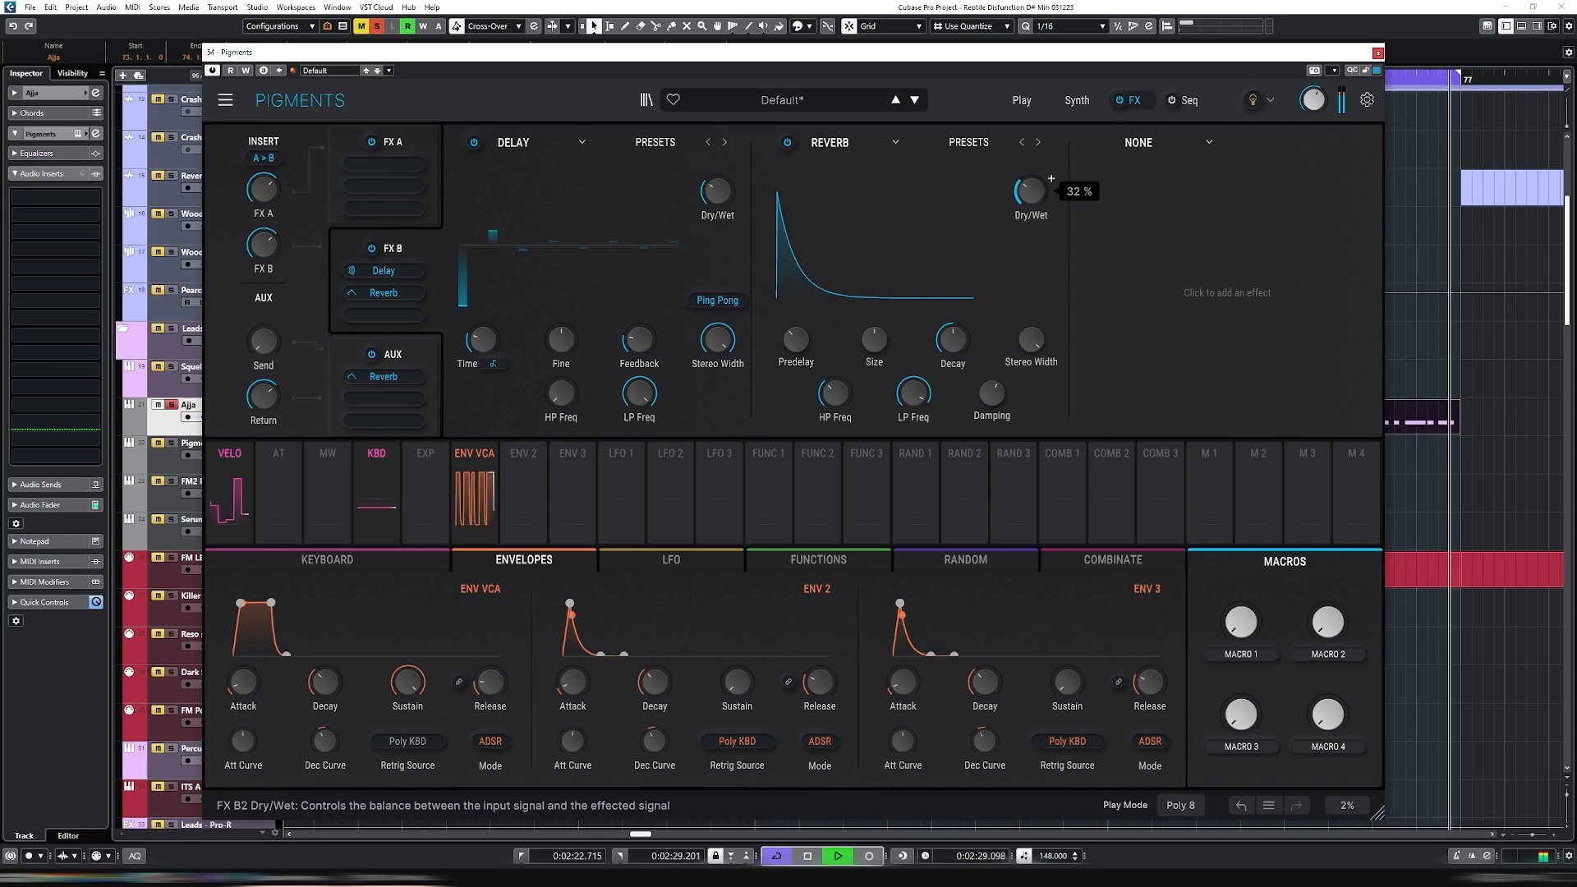
scroll(1051, 178, "down", 1)
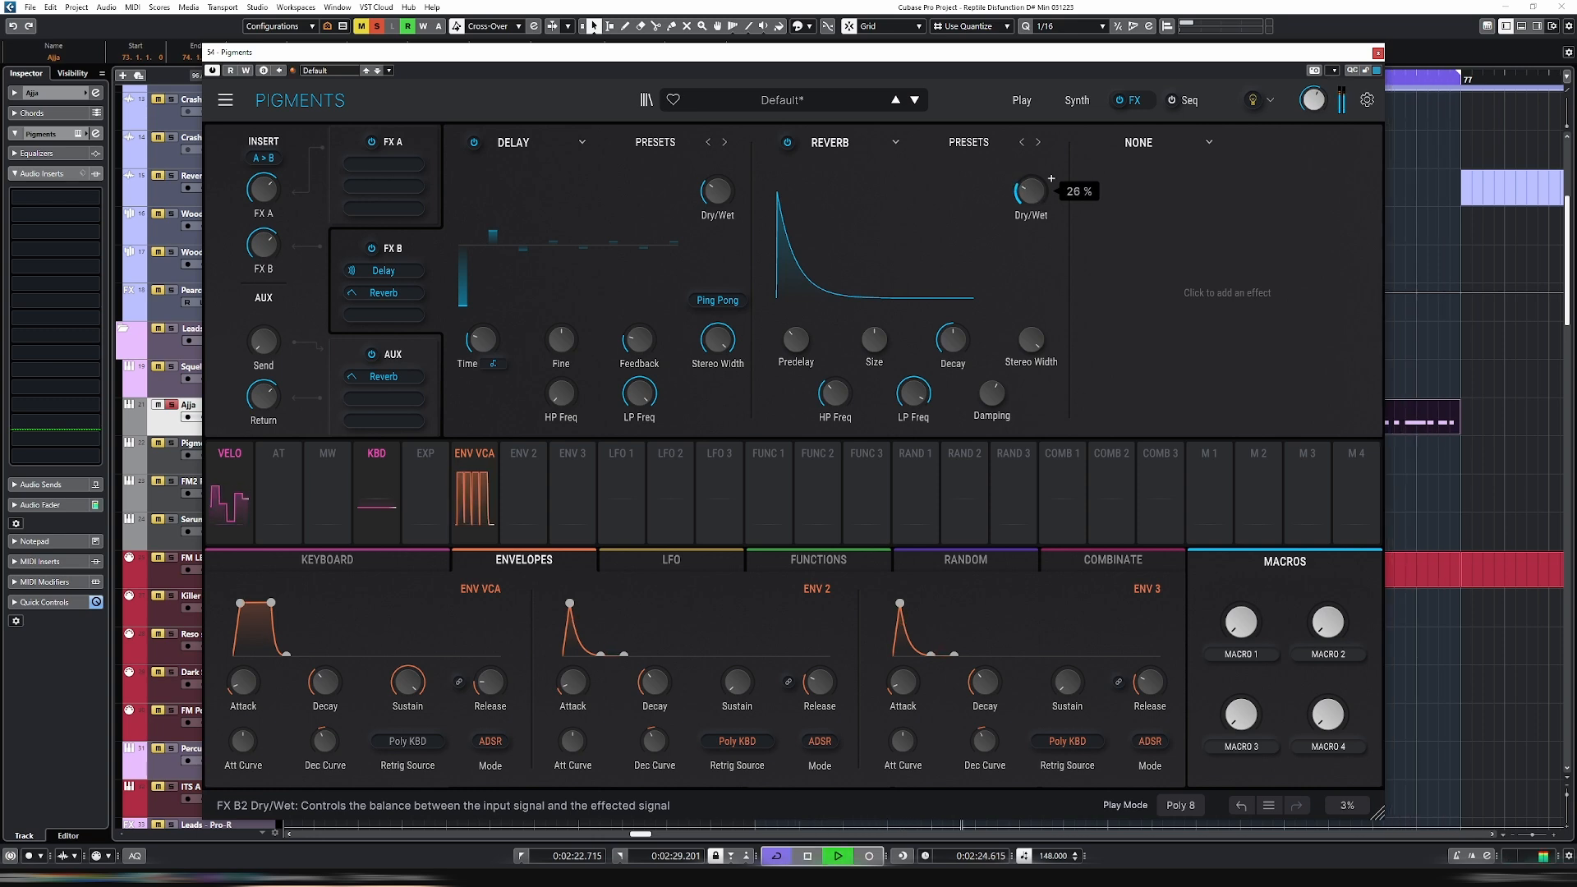
key("space")
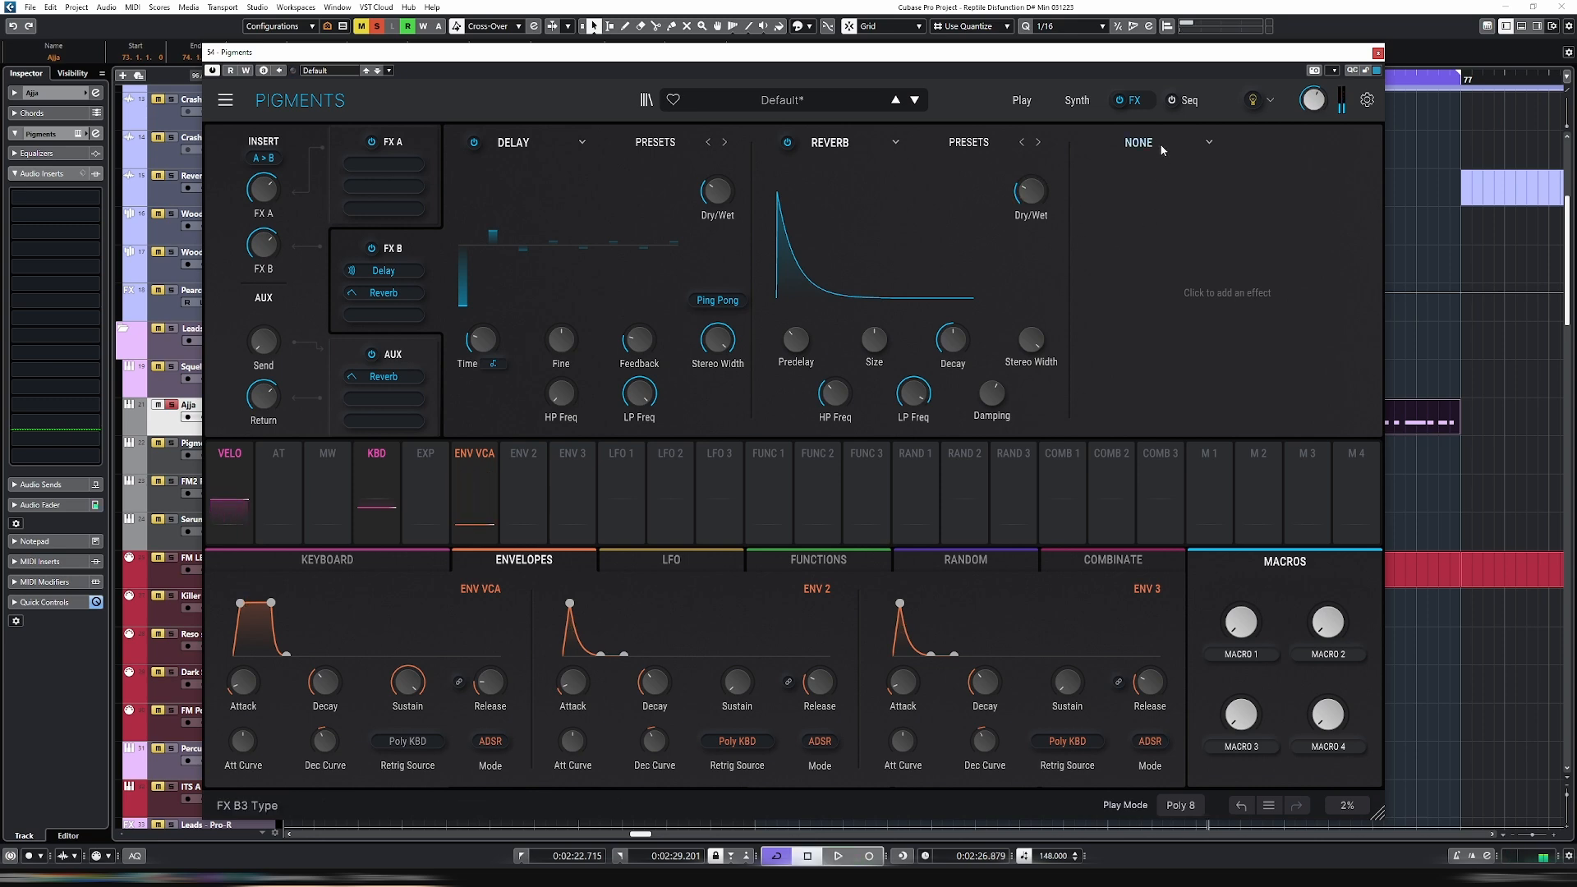
Add a Multi Filter in the FX B3 slot, set it to HP mode, and adjust its cutoff during playback.
left_click(1208, 145)
left_click(1327, 371)
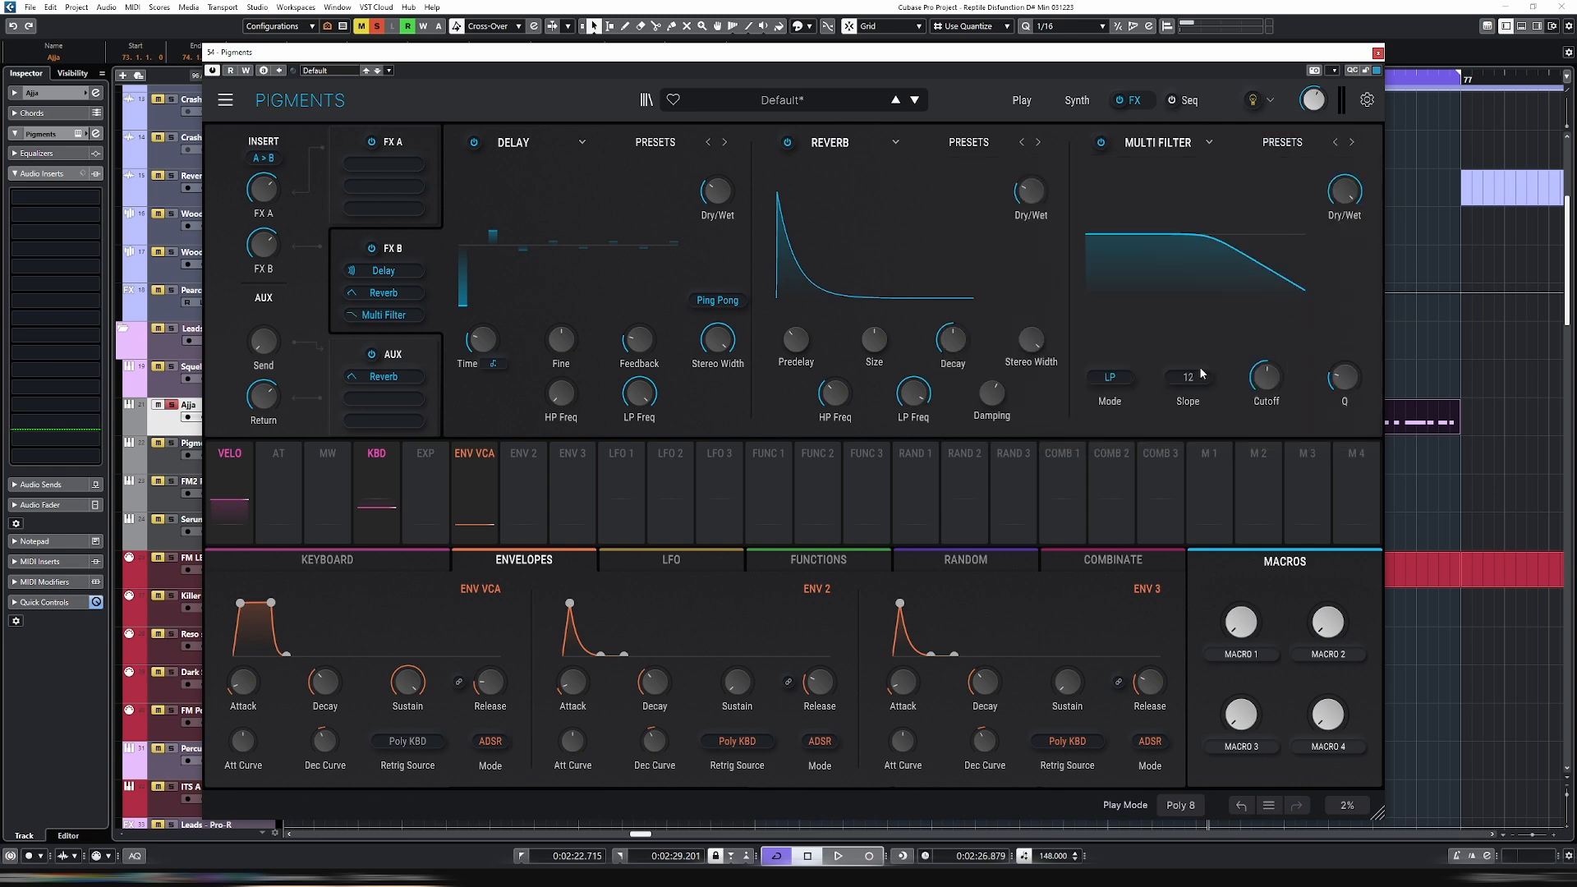
left_click(1113, 379)
left_click(1232, 457)
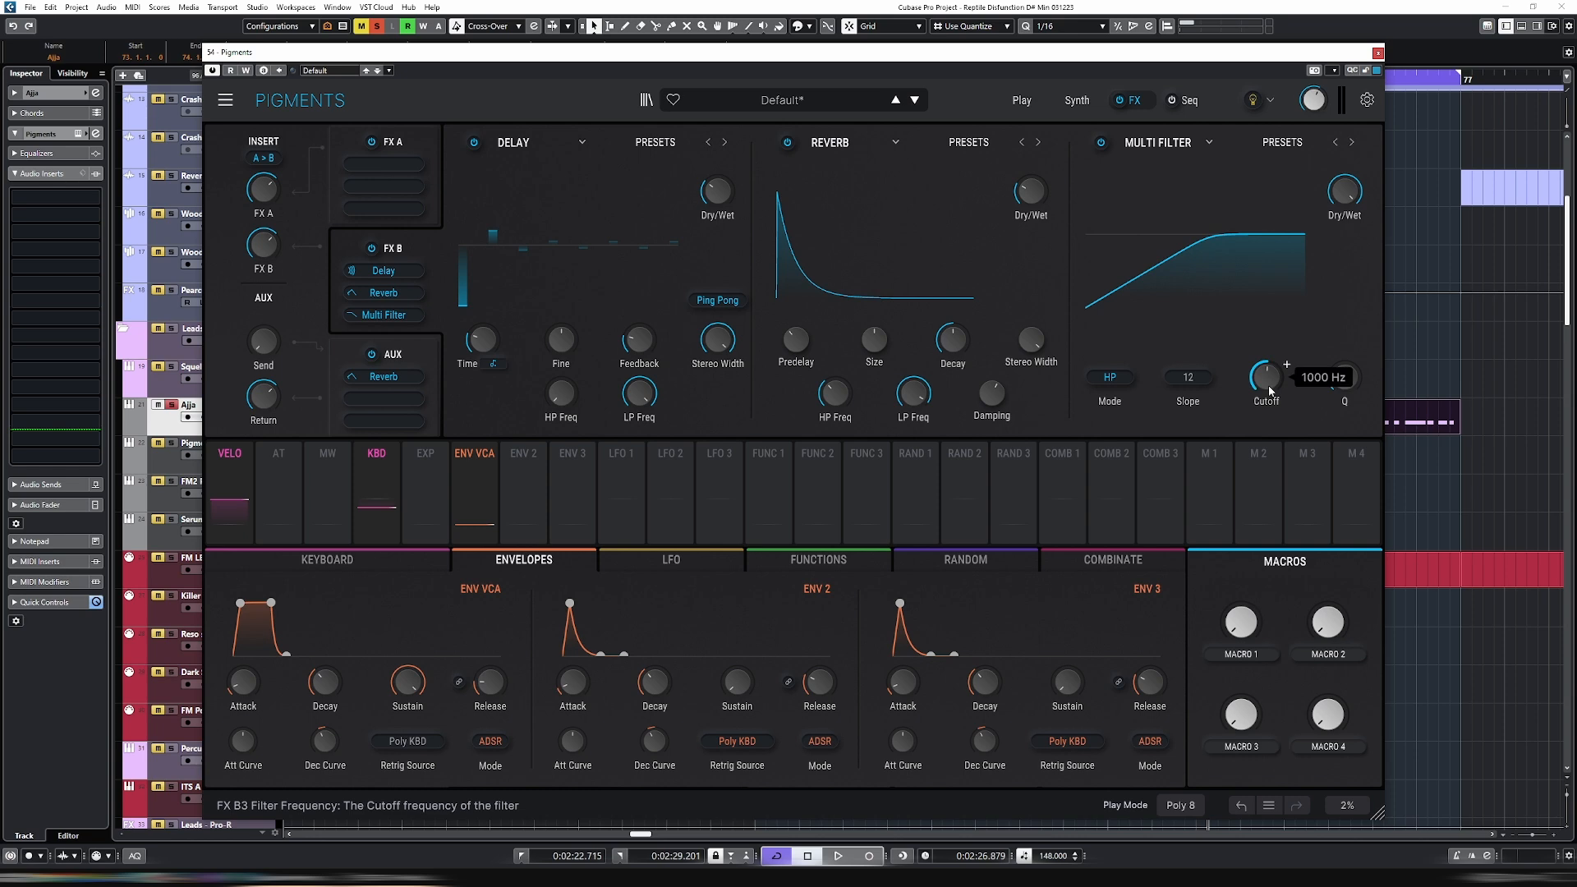
key("space")
mouse_move(1274, 394)
left_mouse_down()
mouse_move(1274, 374)
mouse_move(1274, 396)
left_mouse_up()
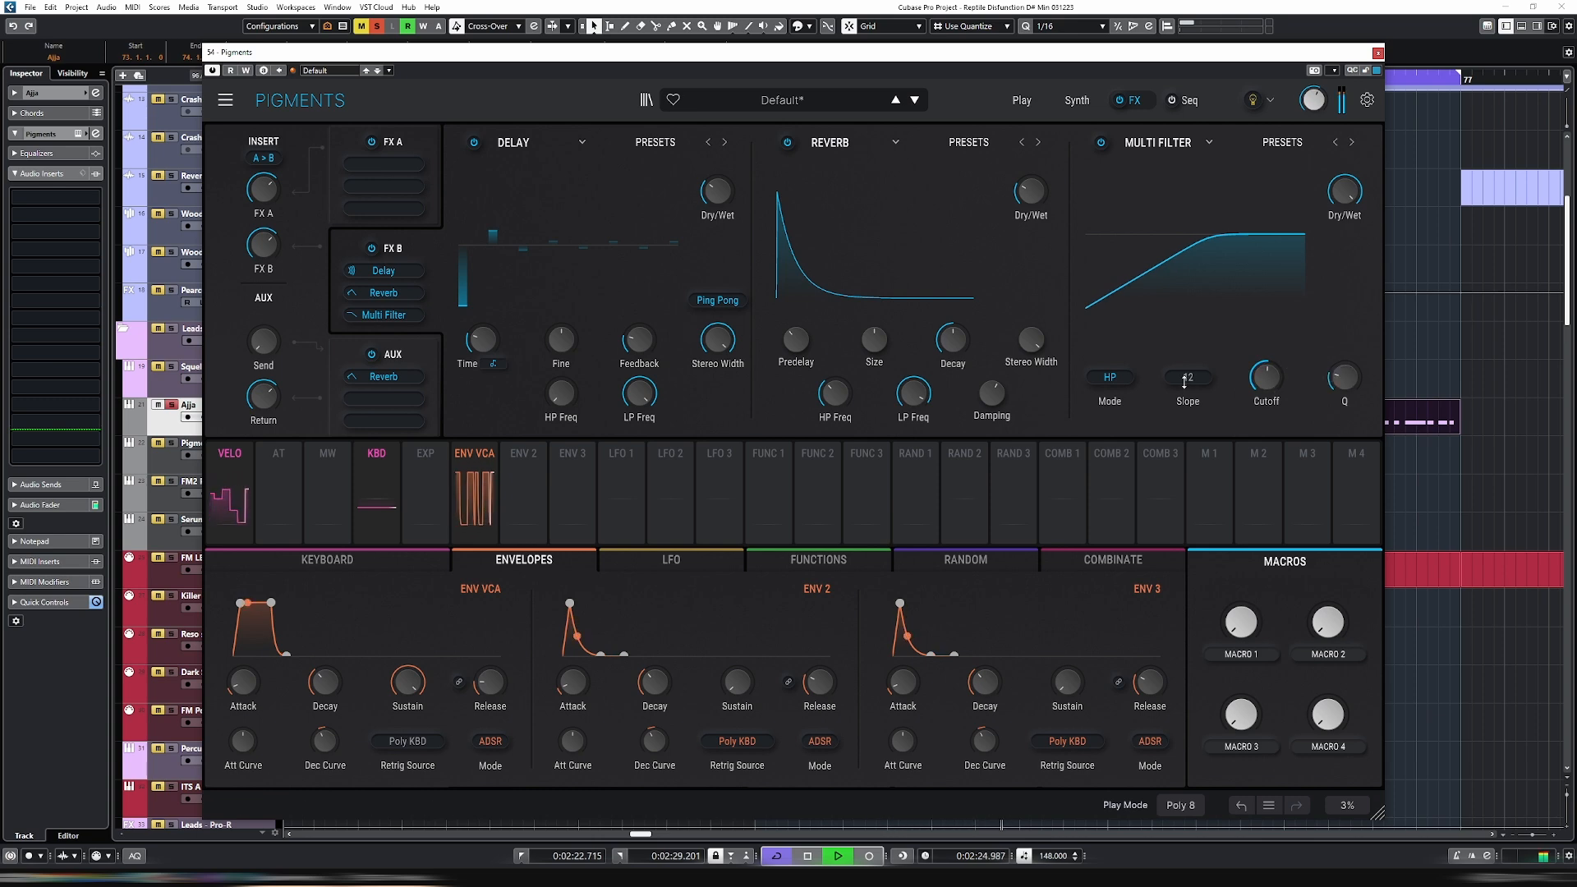
key("space")
Remove the Reverb from the AUX chain, return to the empty FX A chain, and audition the loop.
left_click(414, 353)
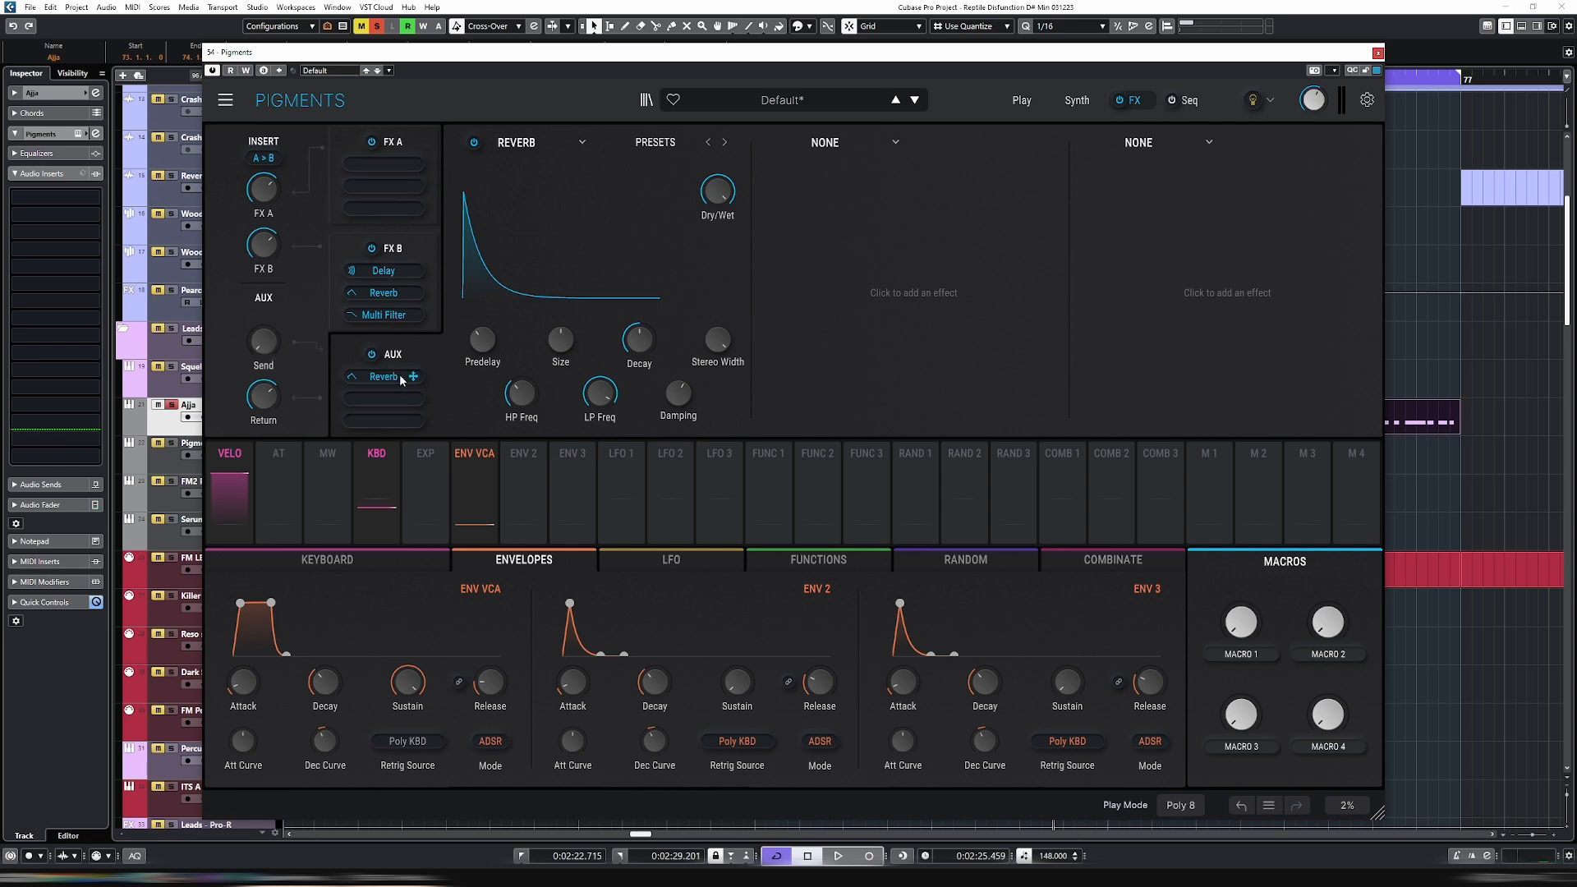
left_click(654, 141)
left_click(569, 138)
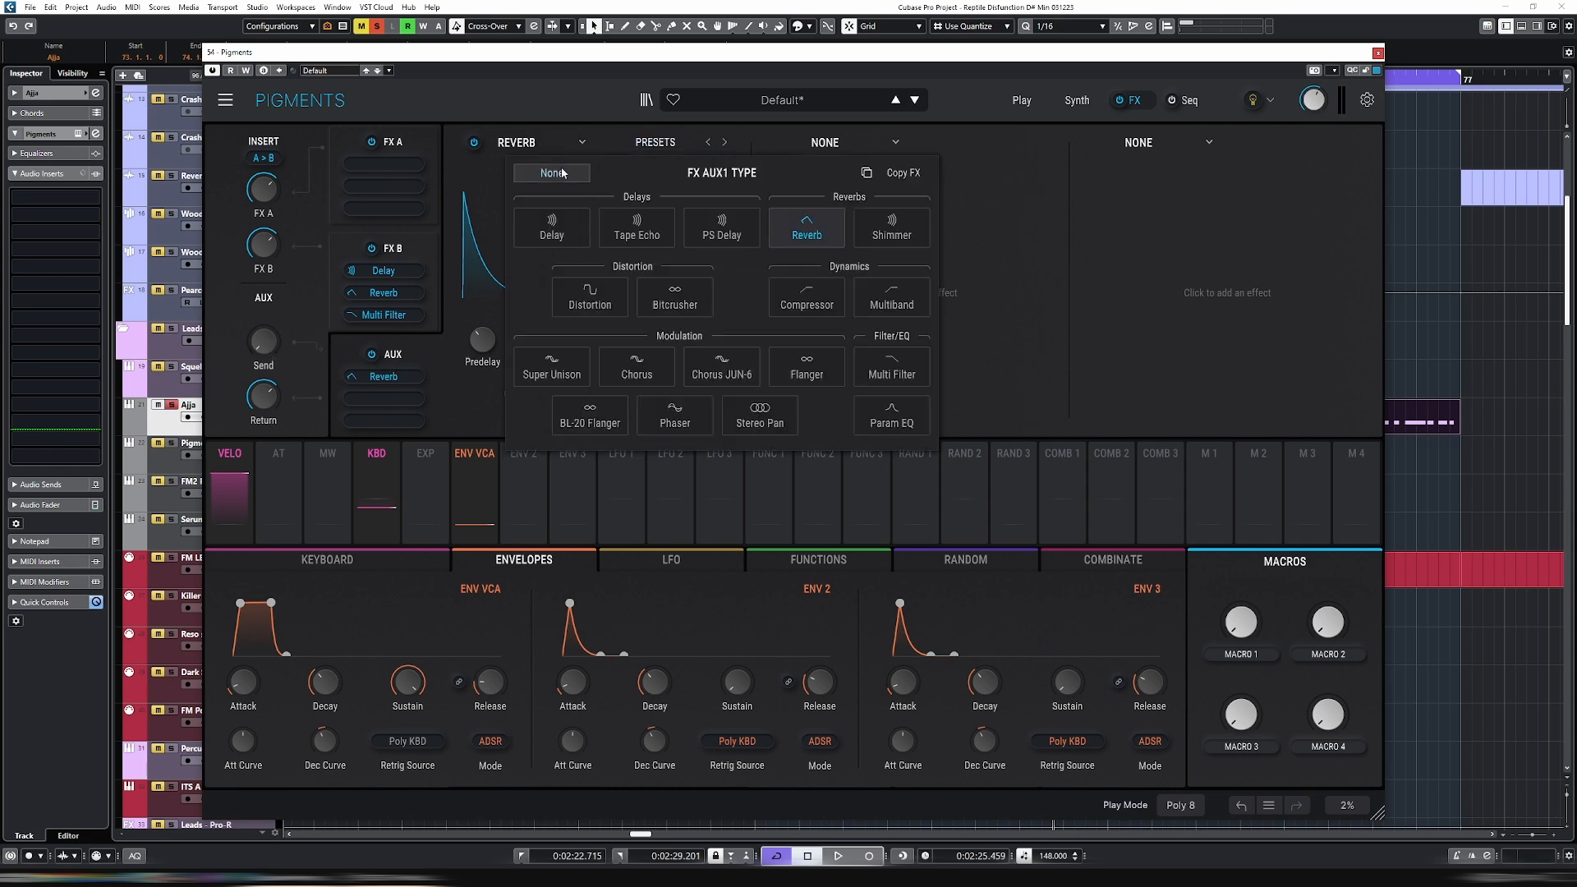
left_click(548, 172)
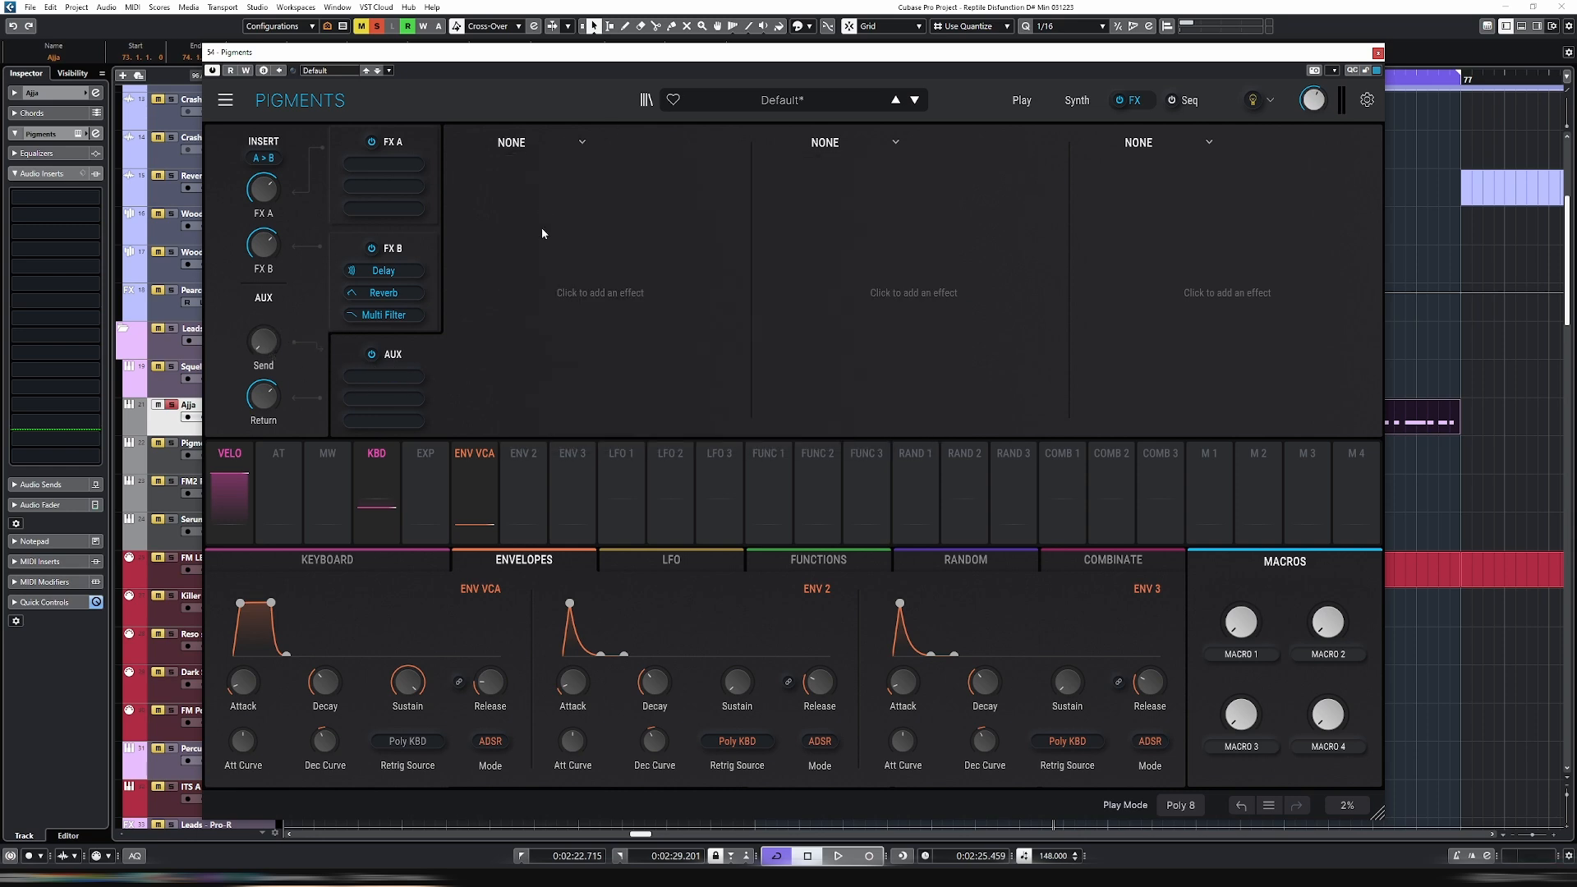
left_click(432, 152)
key("space")
key("space")
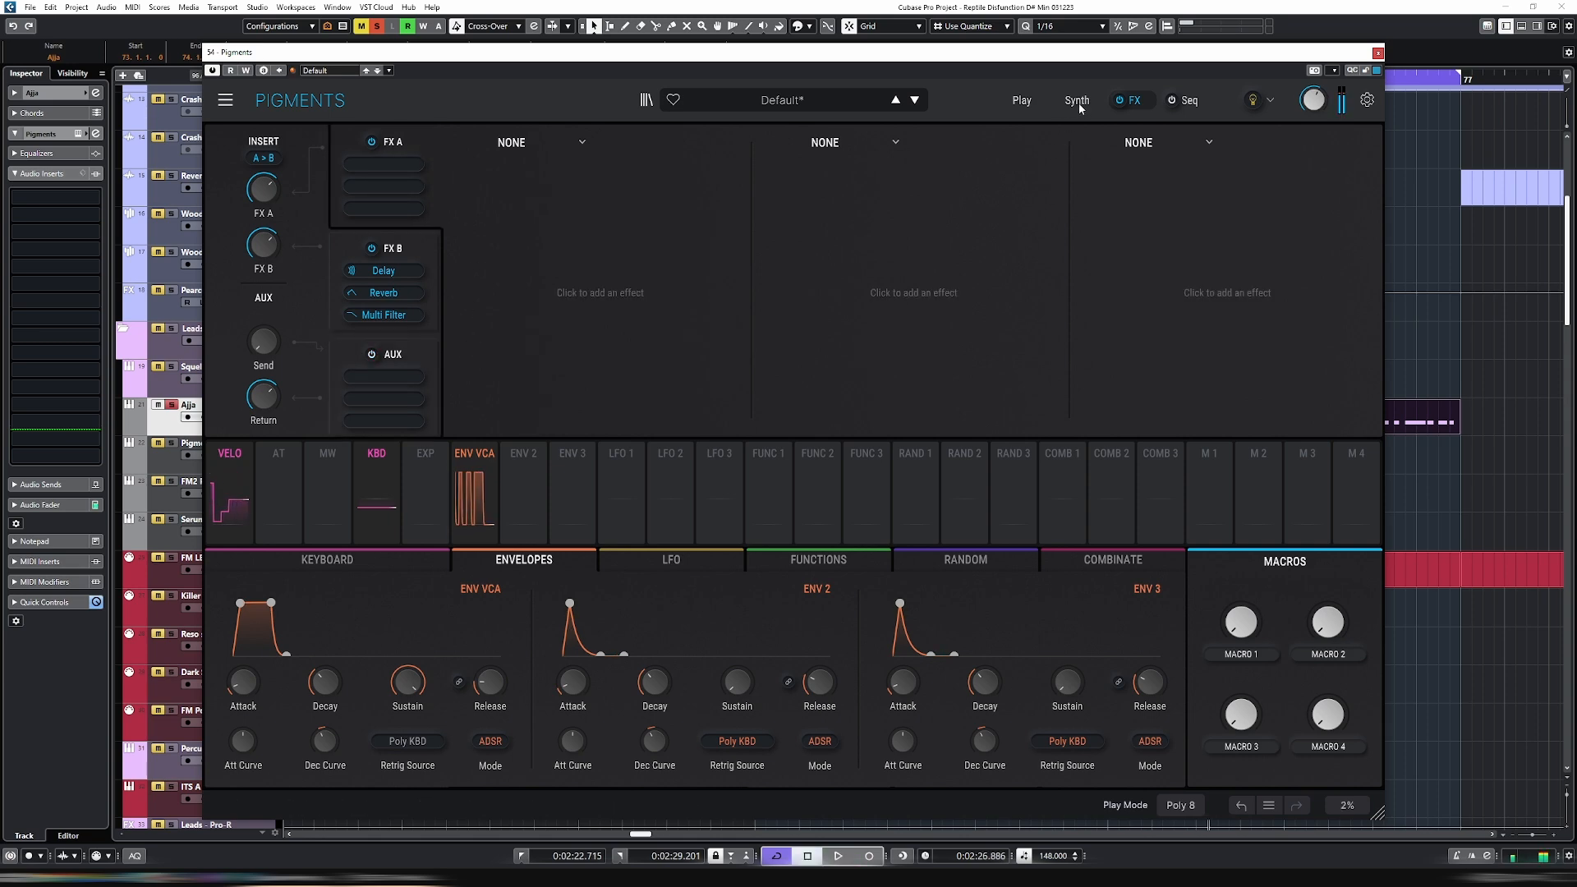
Return to the Synth page, unsolo the Ajja track, and play the lead within the full mix.
left_click(1077, 102)
key("space")
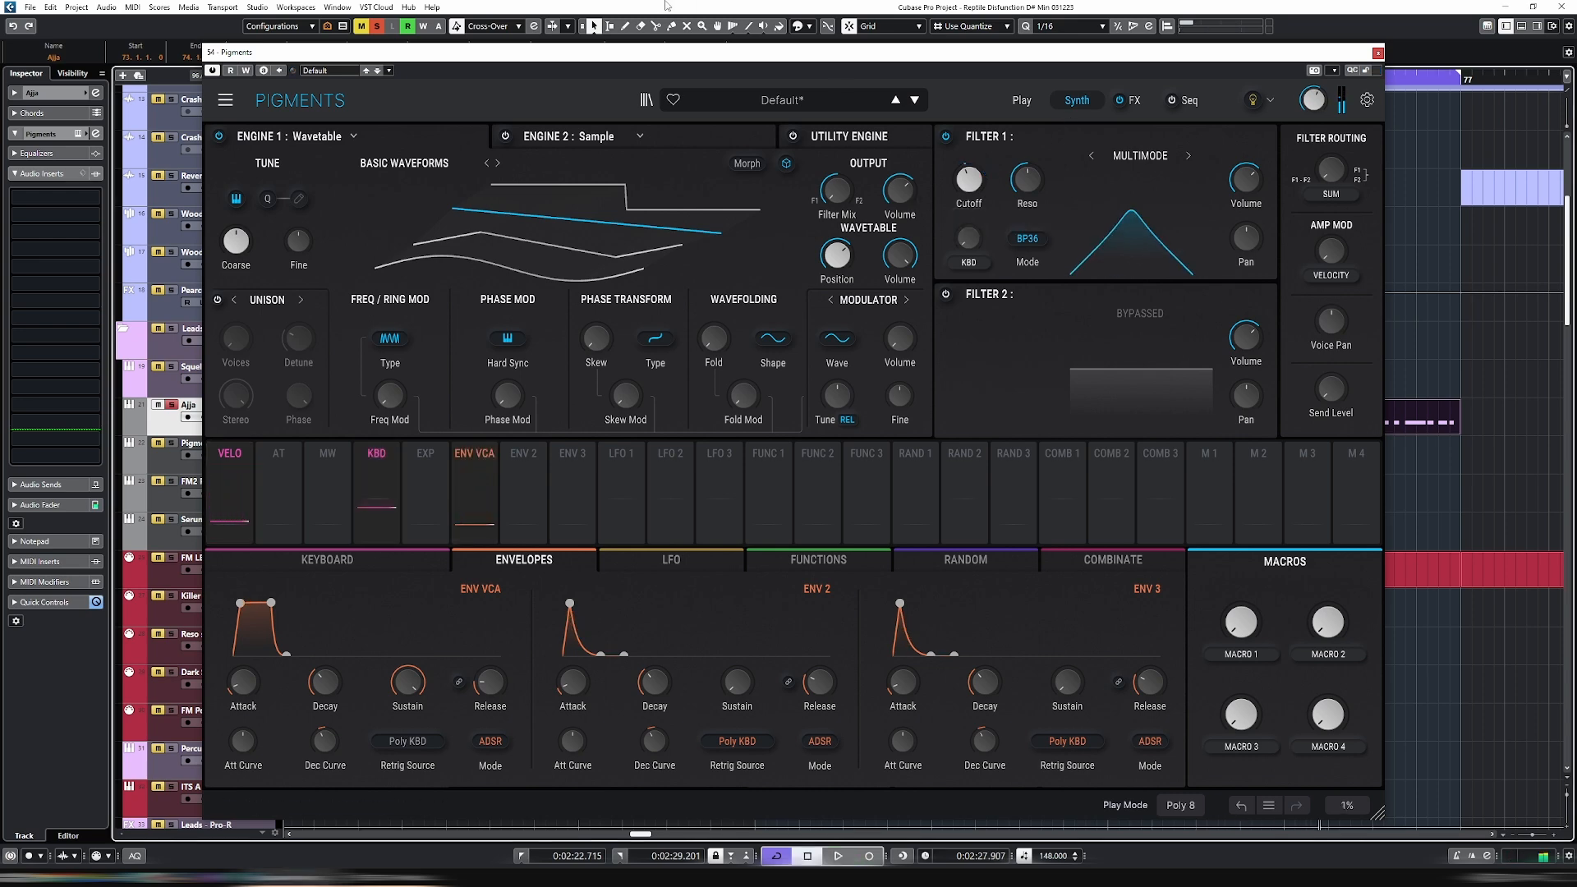
key("space")
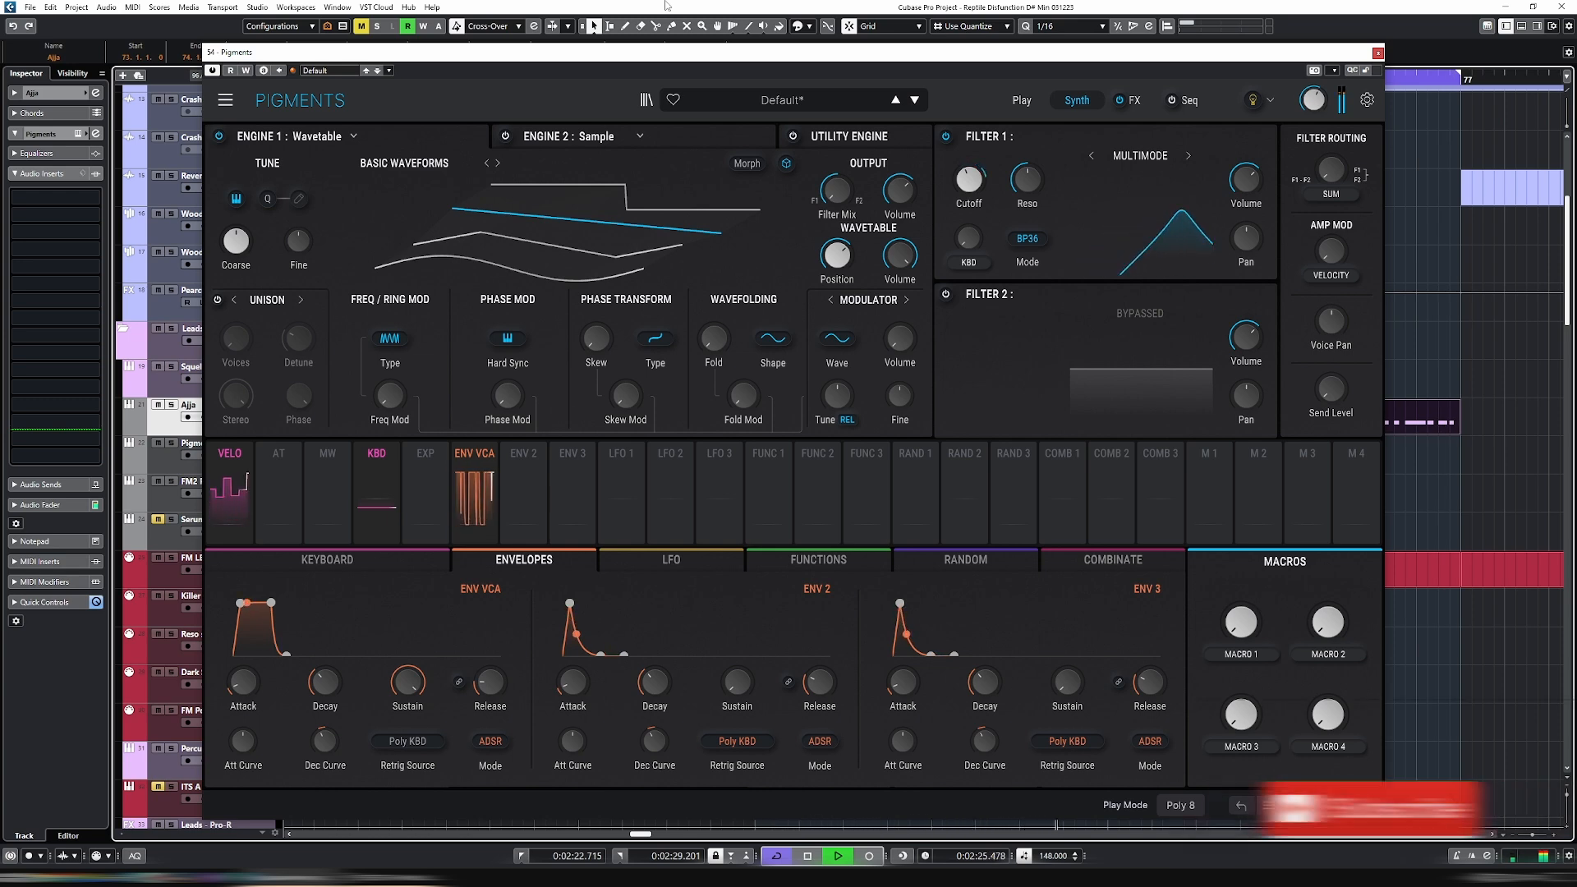
key("space")
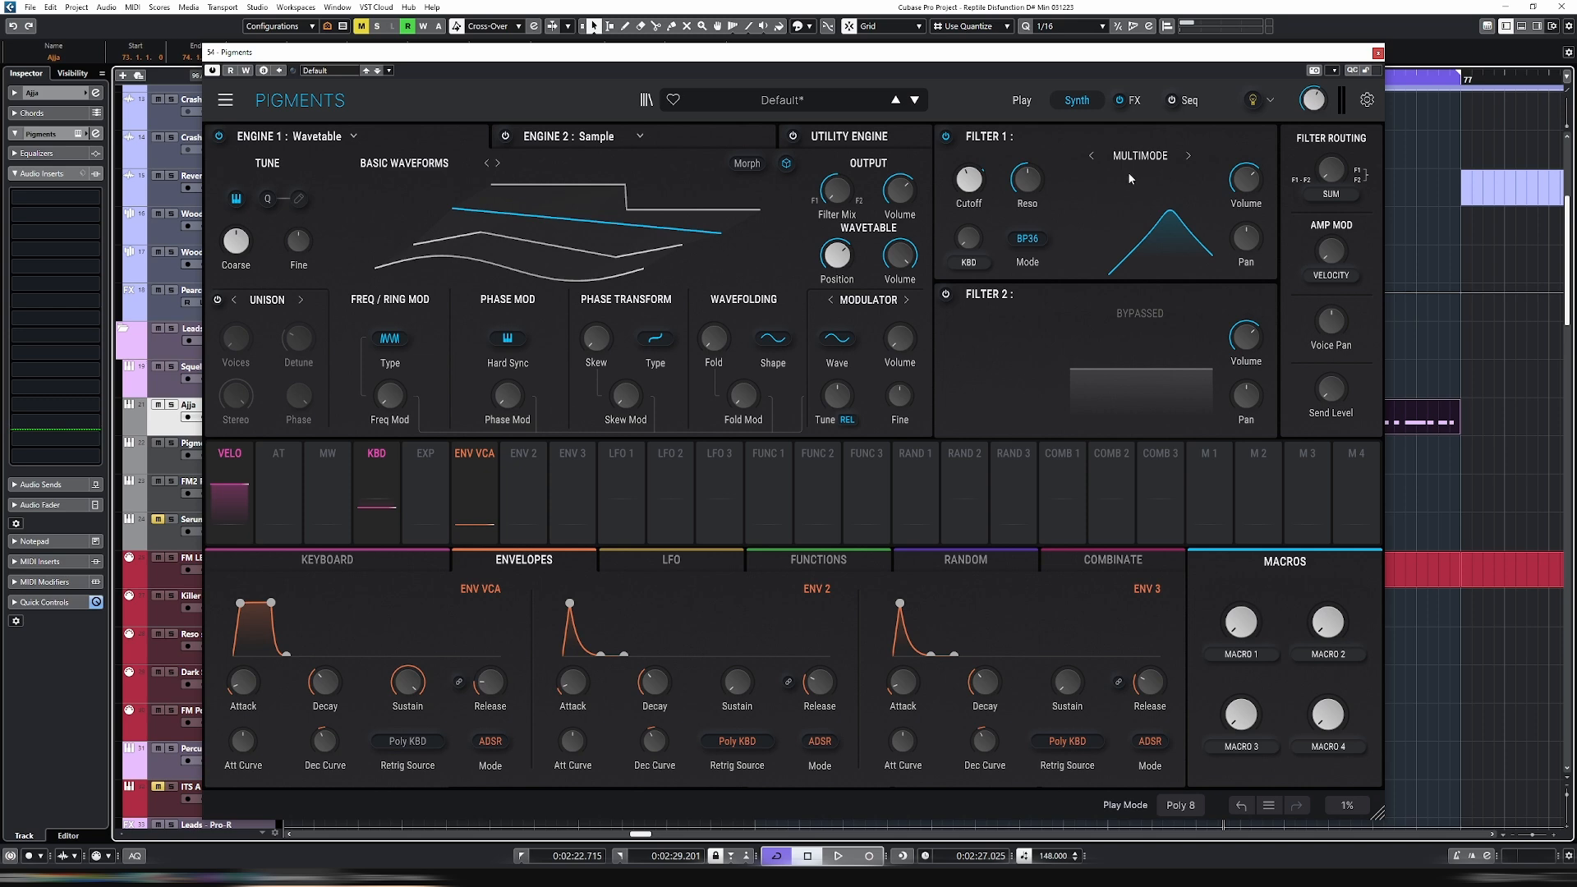
Shift the Ajja track's parts one bar to the right and place a copy of the first one-bar part at bar 73.
left_click(1378, 54)
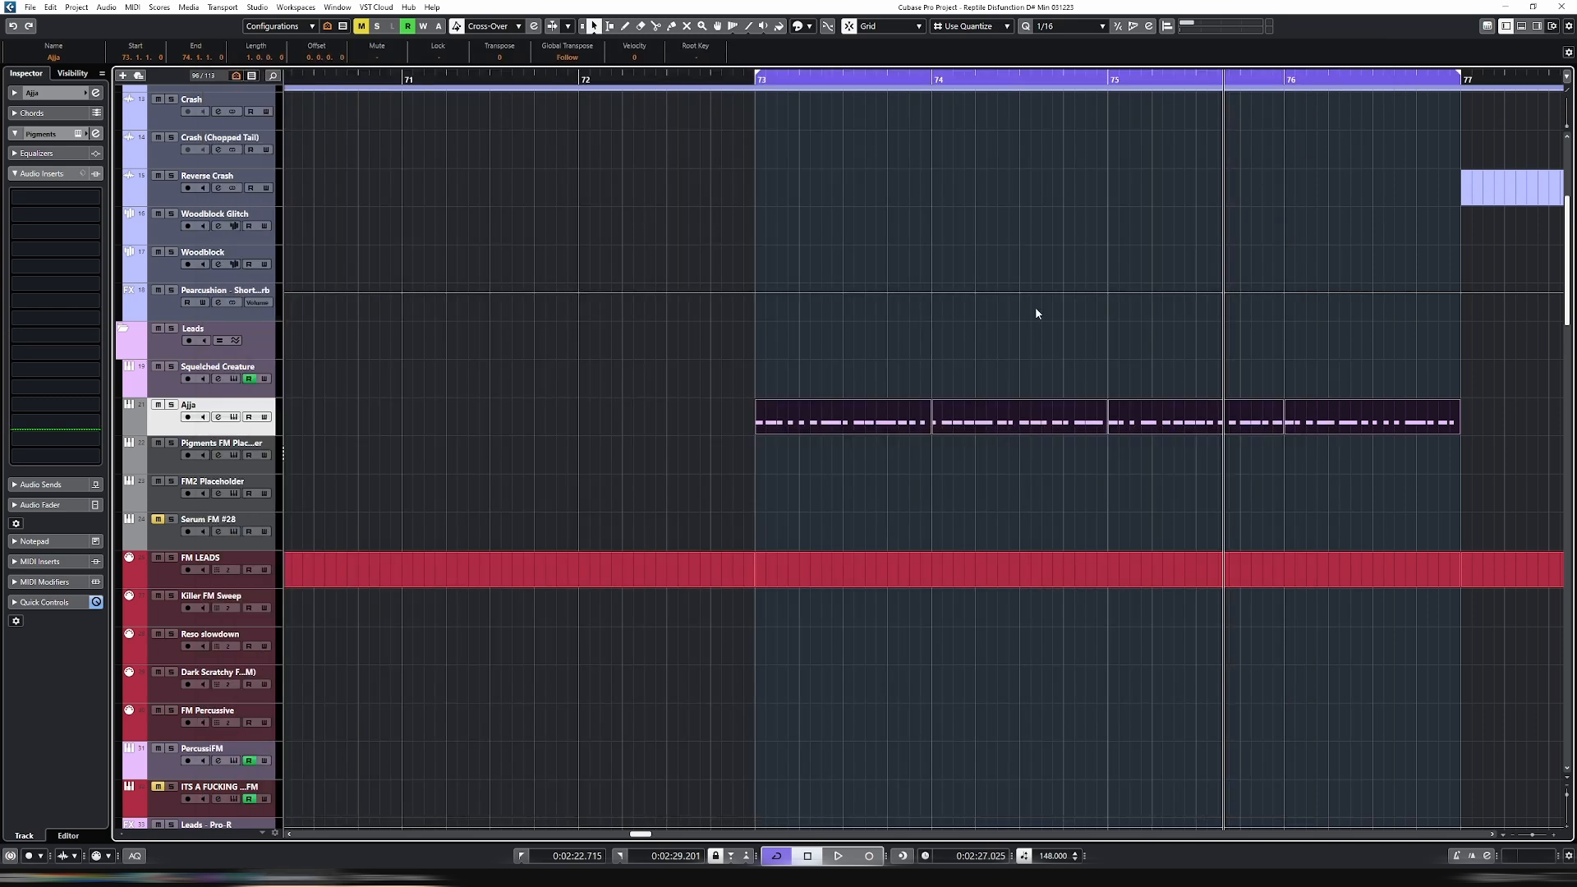
left_click(845, 422)
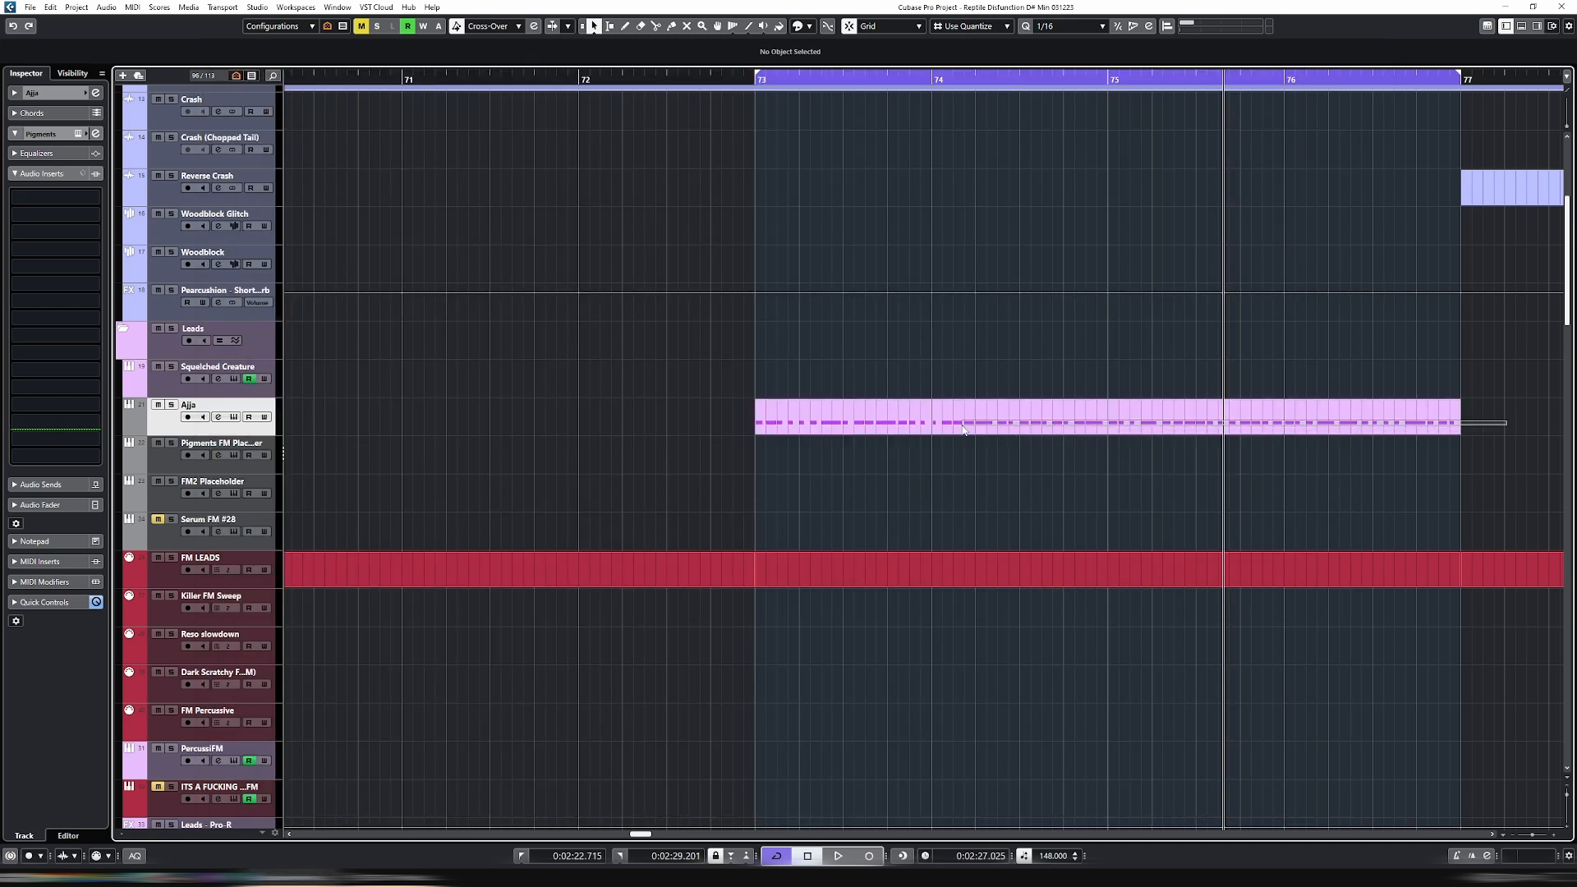
left_click(957, 426)
left_click(834, 426)
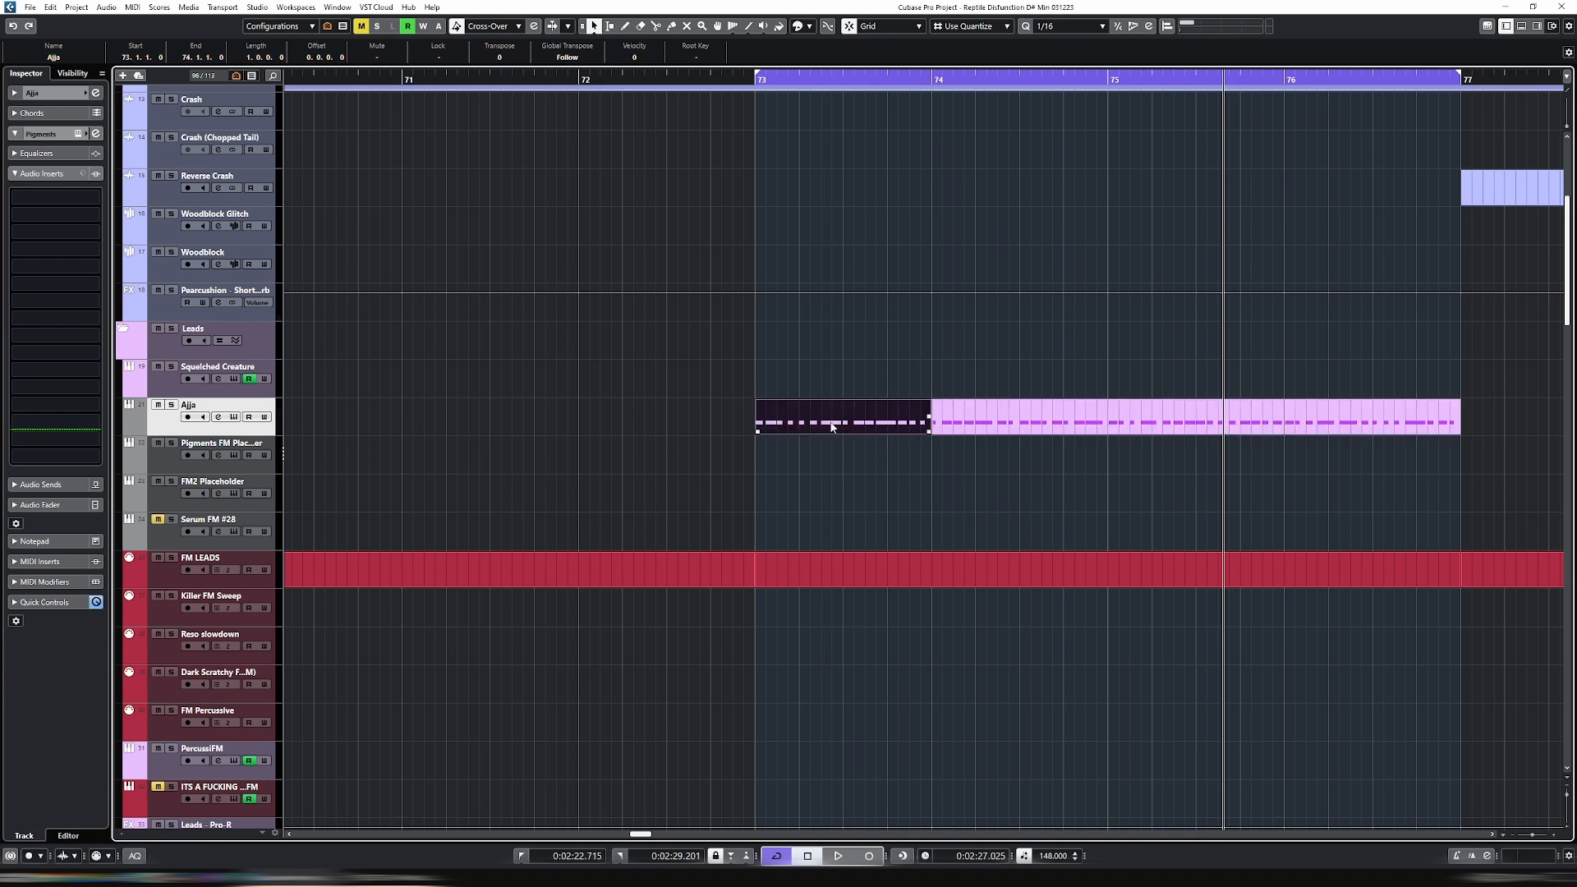
left_click_drag(1468, 426, 789, 421)
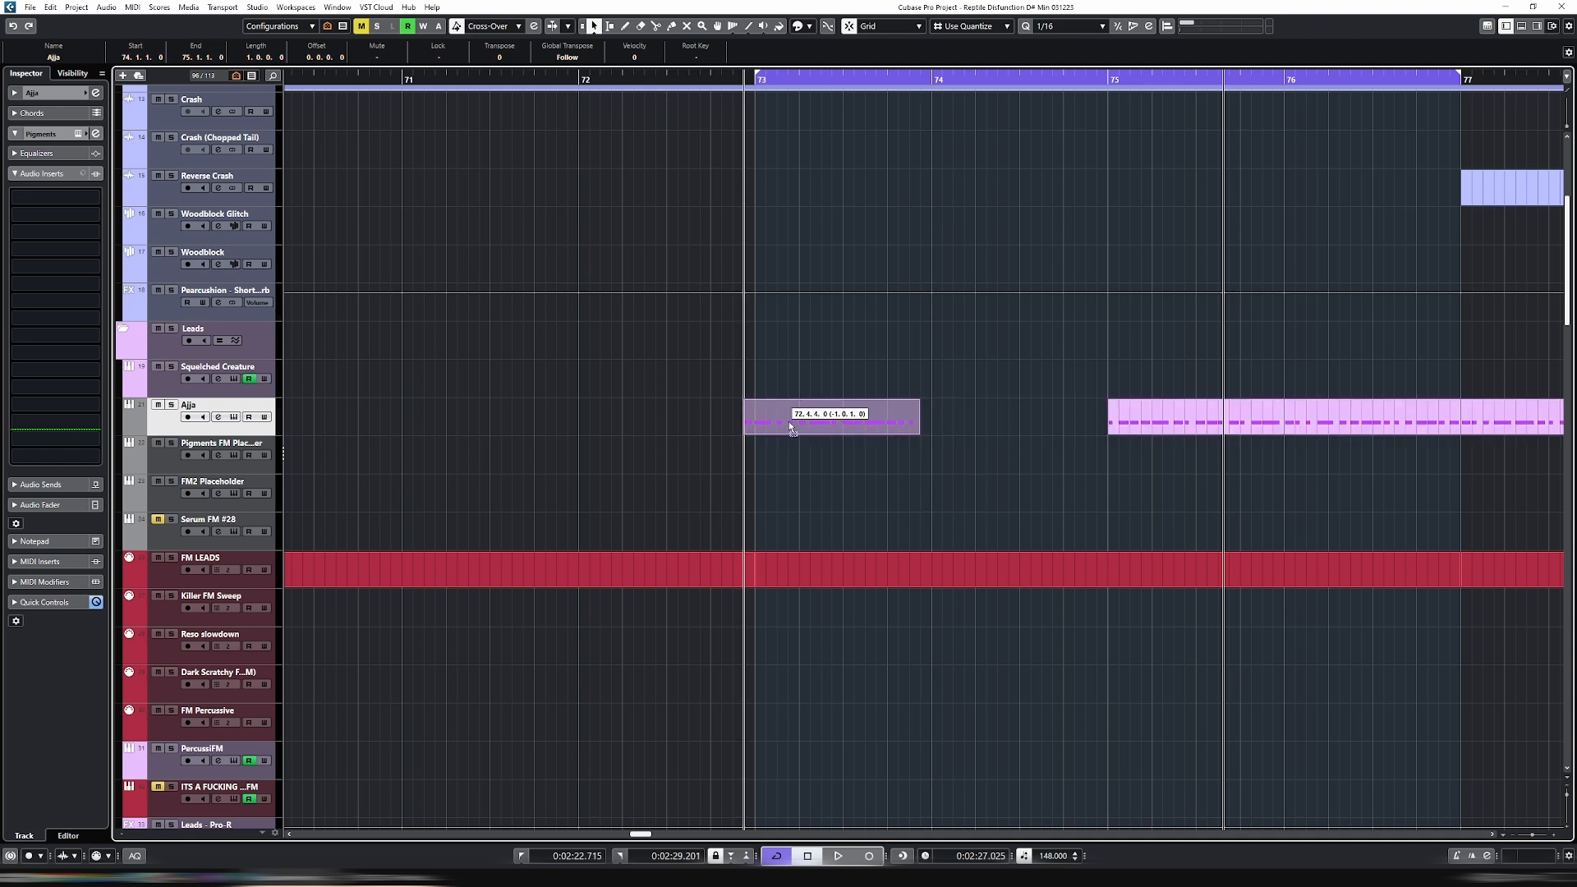
left_click(826, 424)
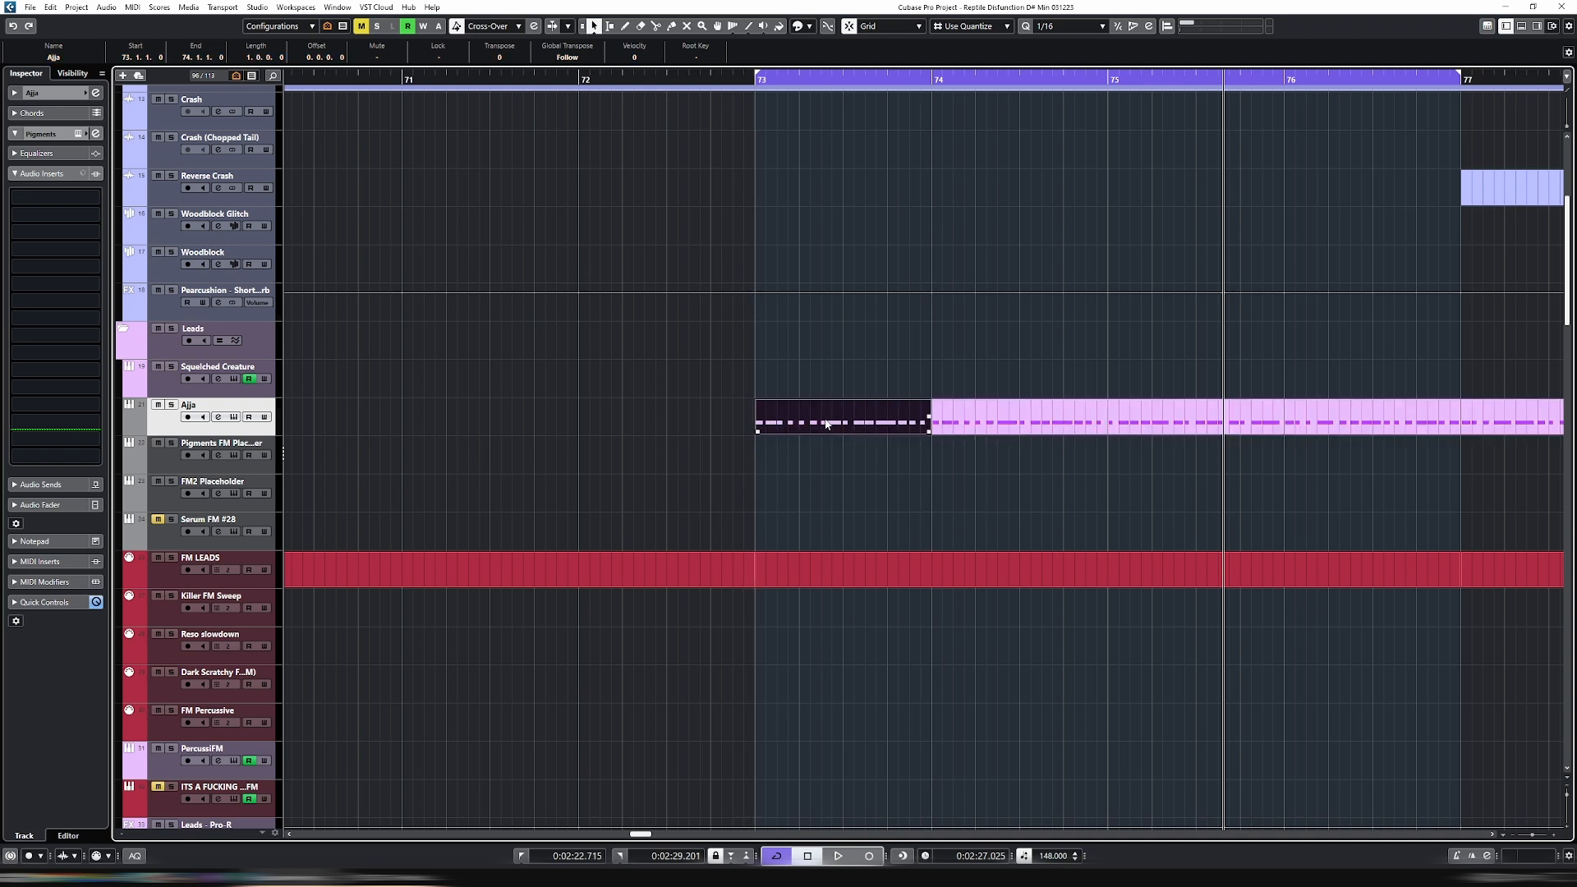
Loop the bar 73 part and delete all of its notes except the first D#1.
key("p")
key("space")
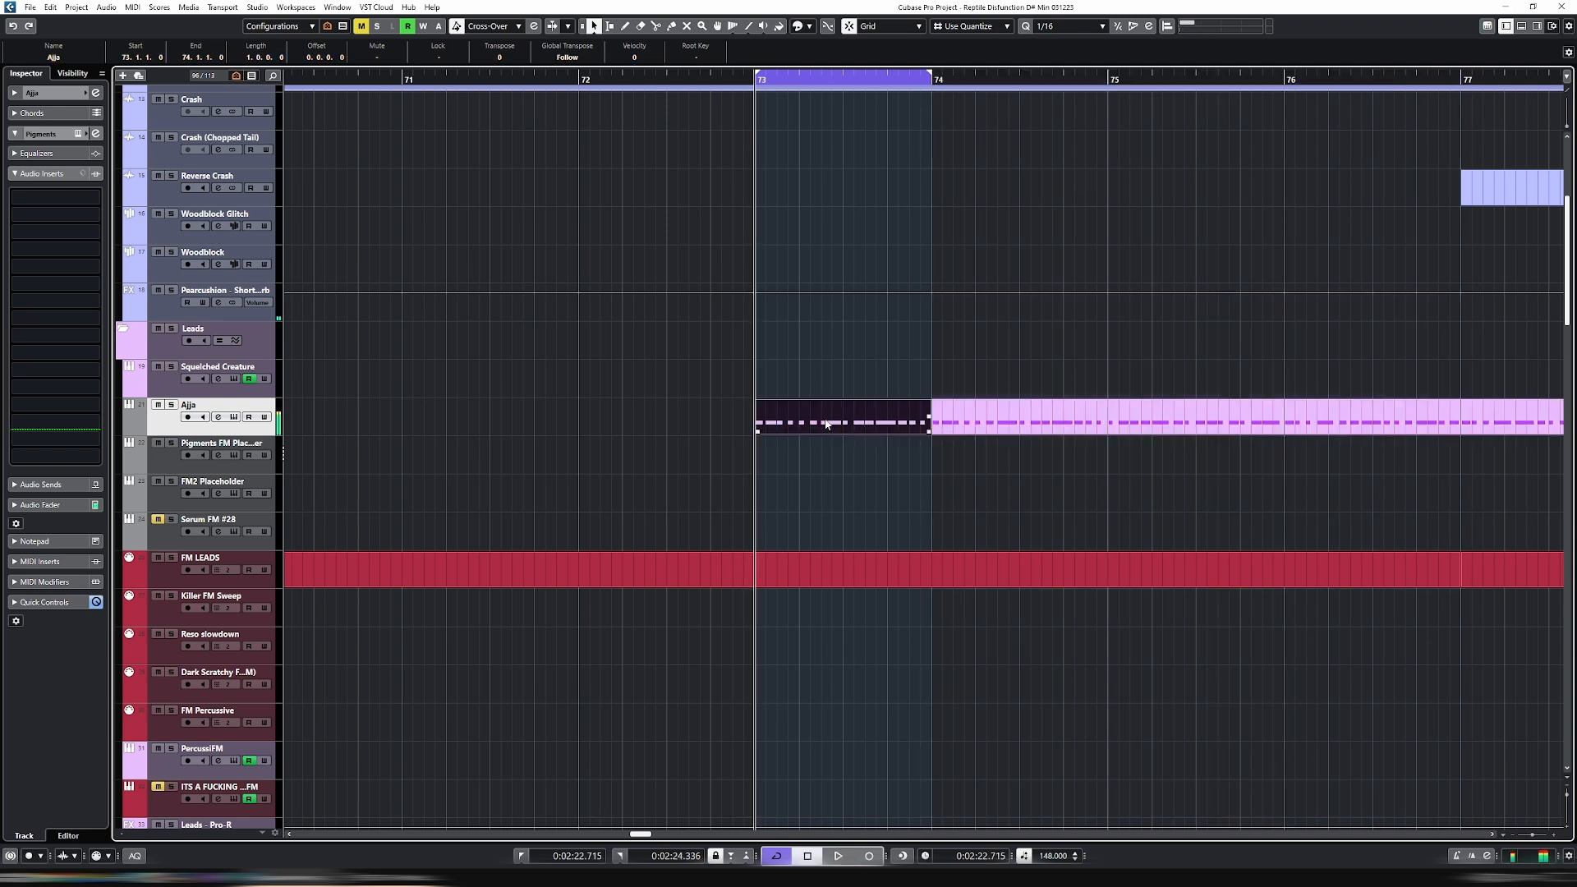
key("ctrl+e")
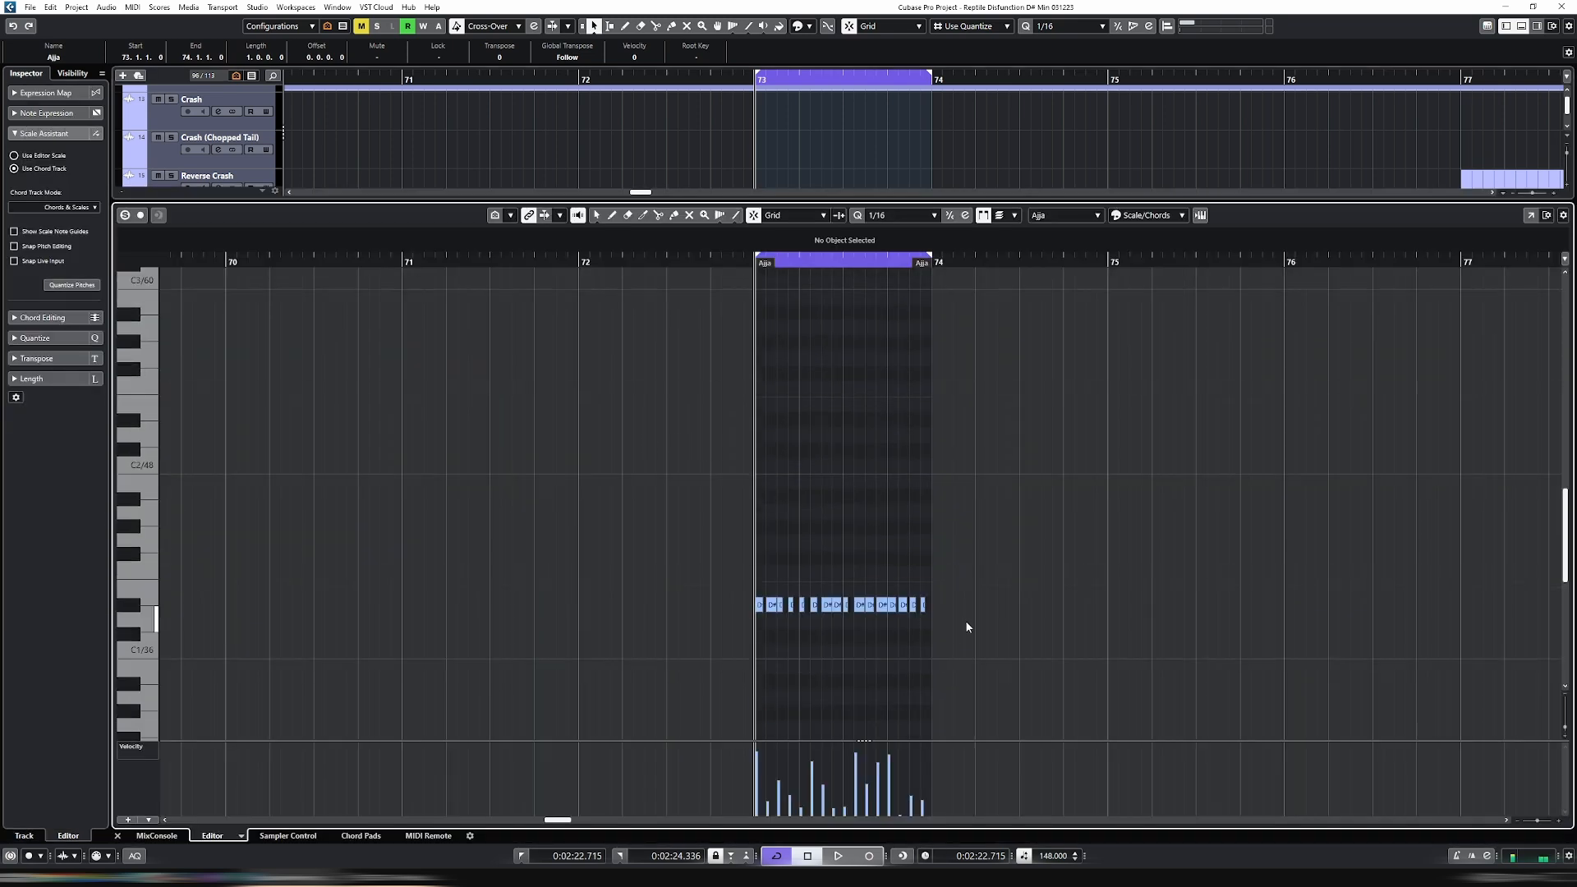
key("shift+f")
left_click_drag(1495, 638, 293, 463)
key("Delete")
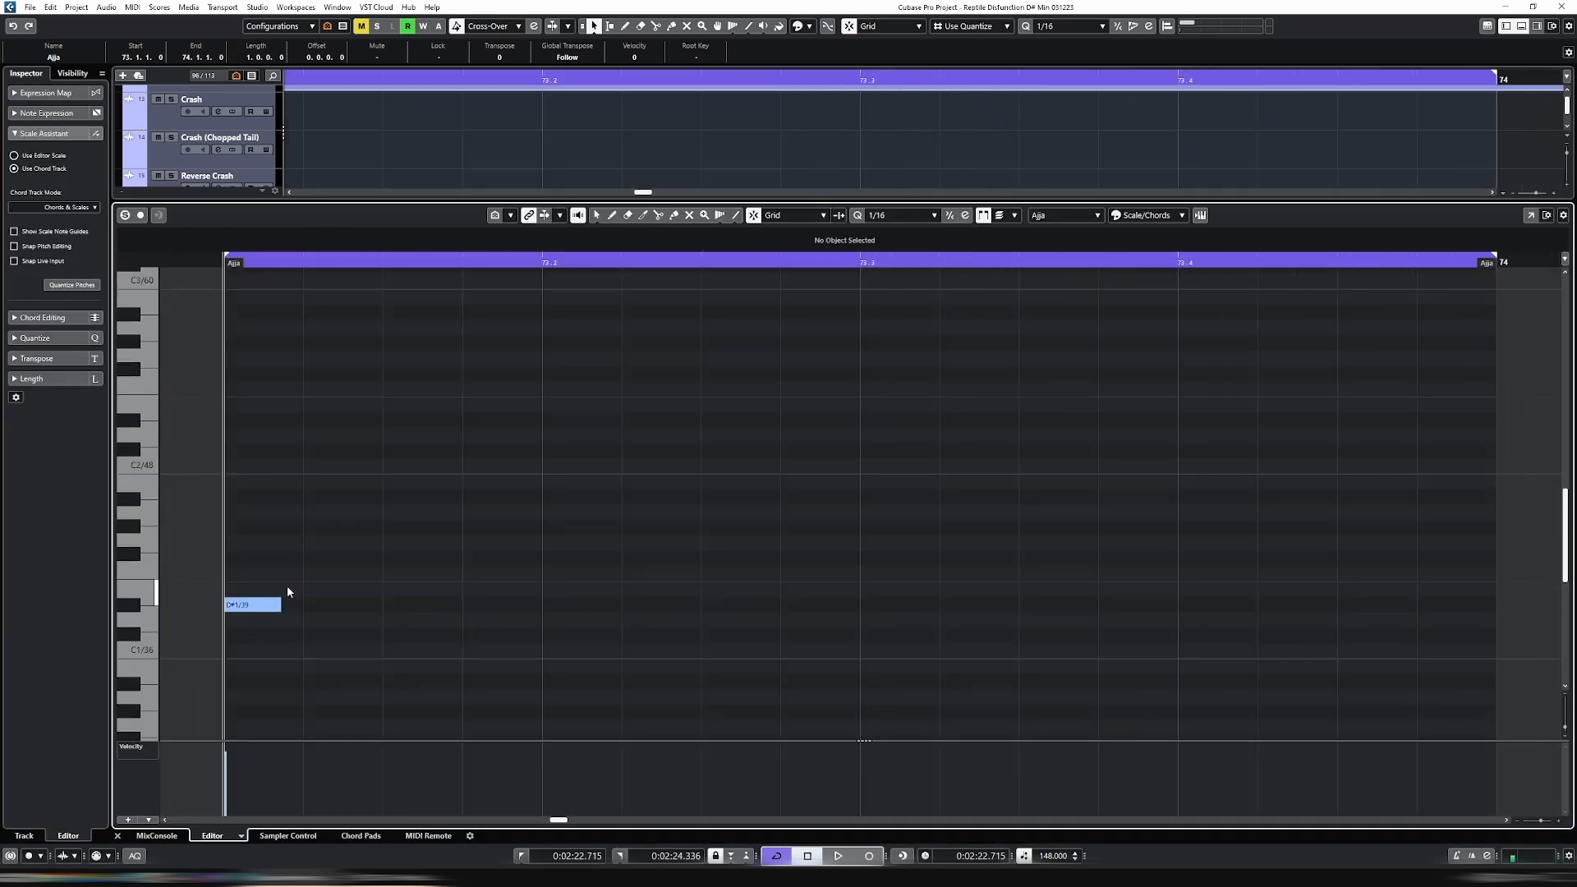
Stretch the remaining D#1 note to one full bar and return to the arrangement.
left_click_drag(280, 605, 1456, 605)
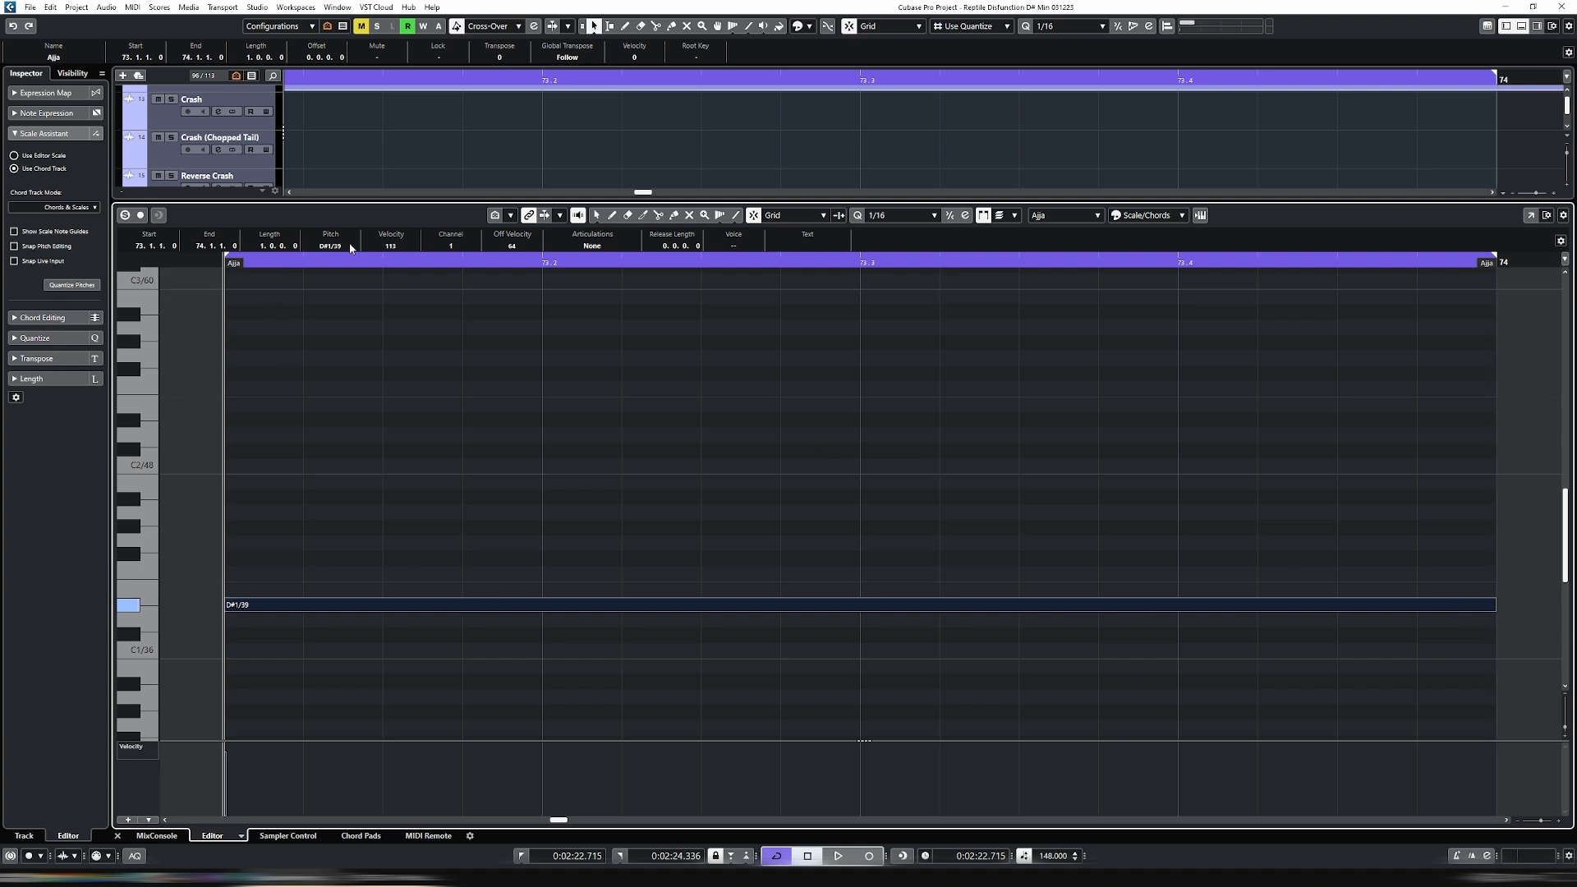
scroll(398, 249, "down", 1)
left_click(397, 246)
key("Return")
key("Return")
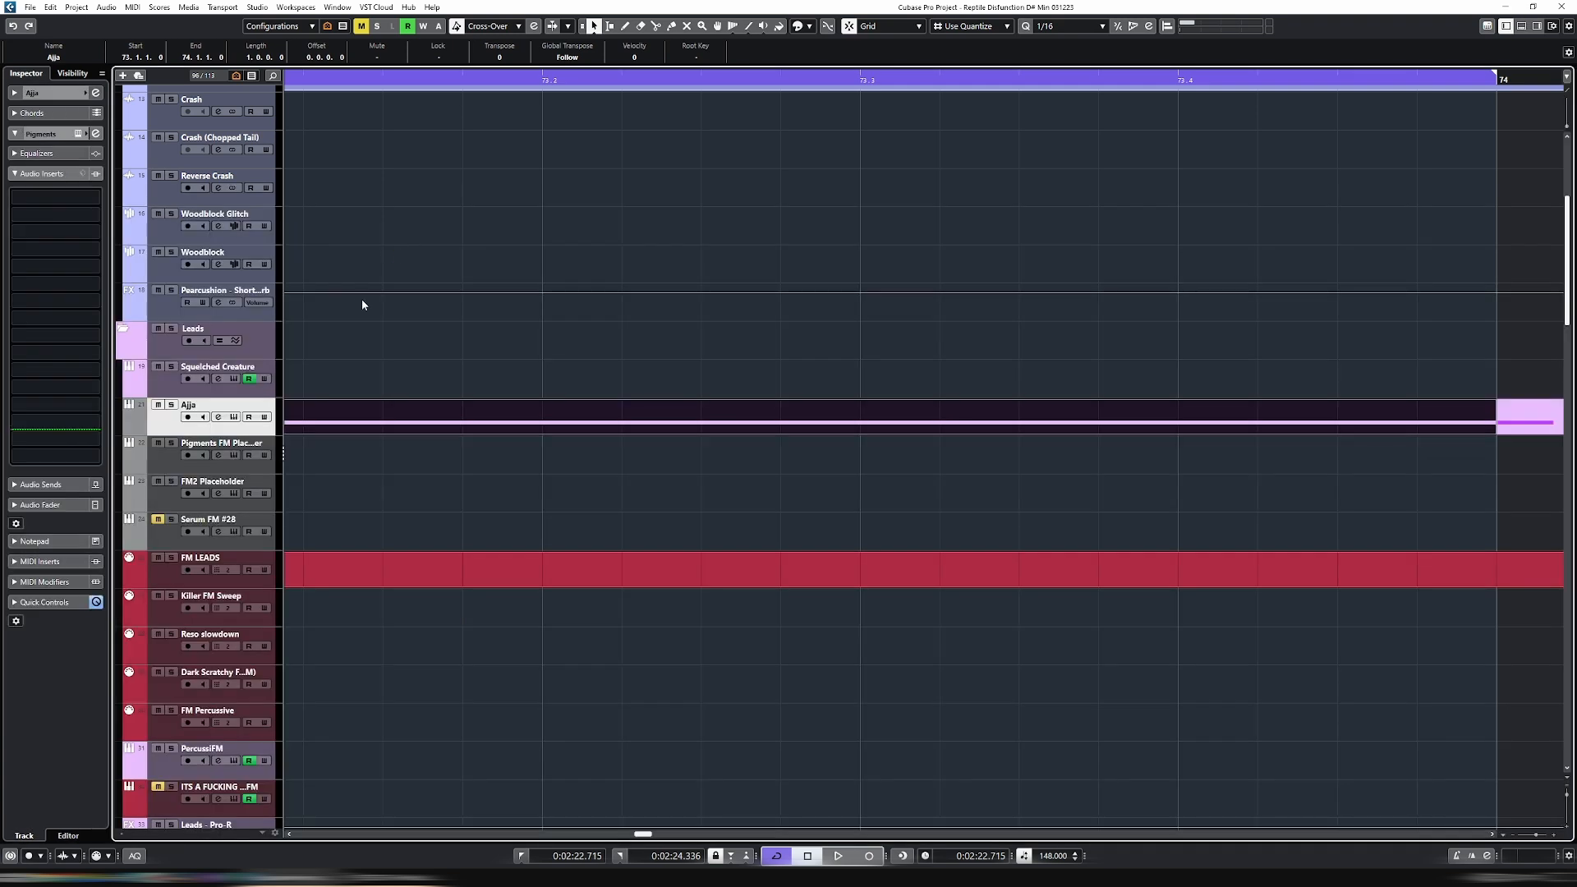
key("g")
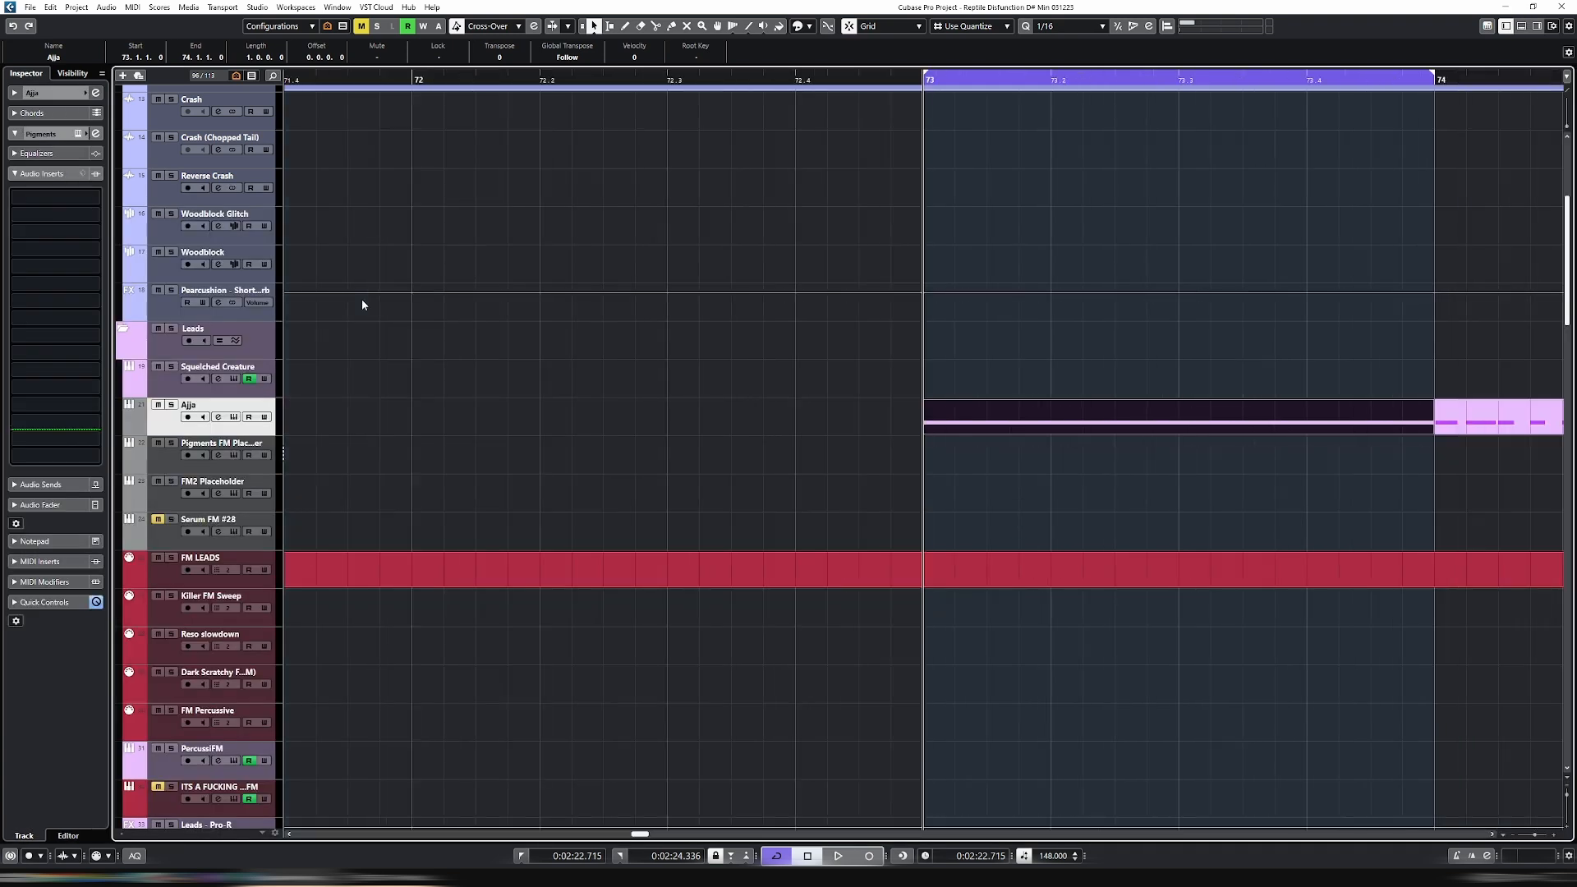
Audition the sustained note, then reopen Pigments on the Ajja track and turn on its sequencer.
key("space")
key("space")
key("e")
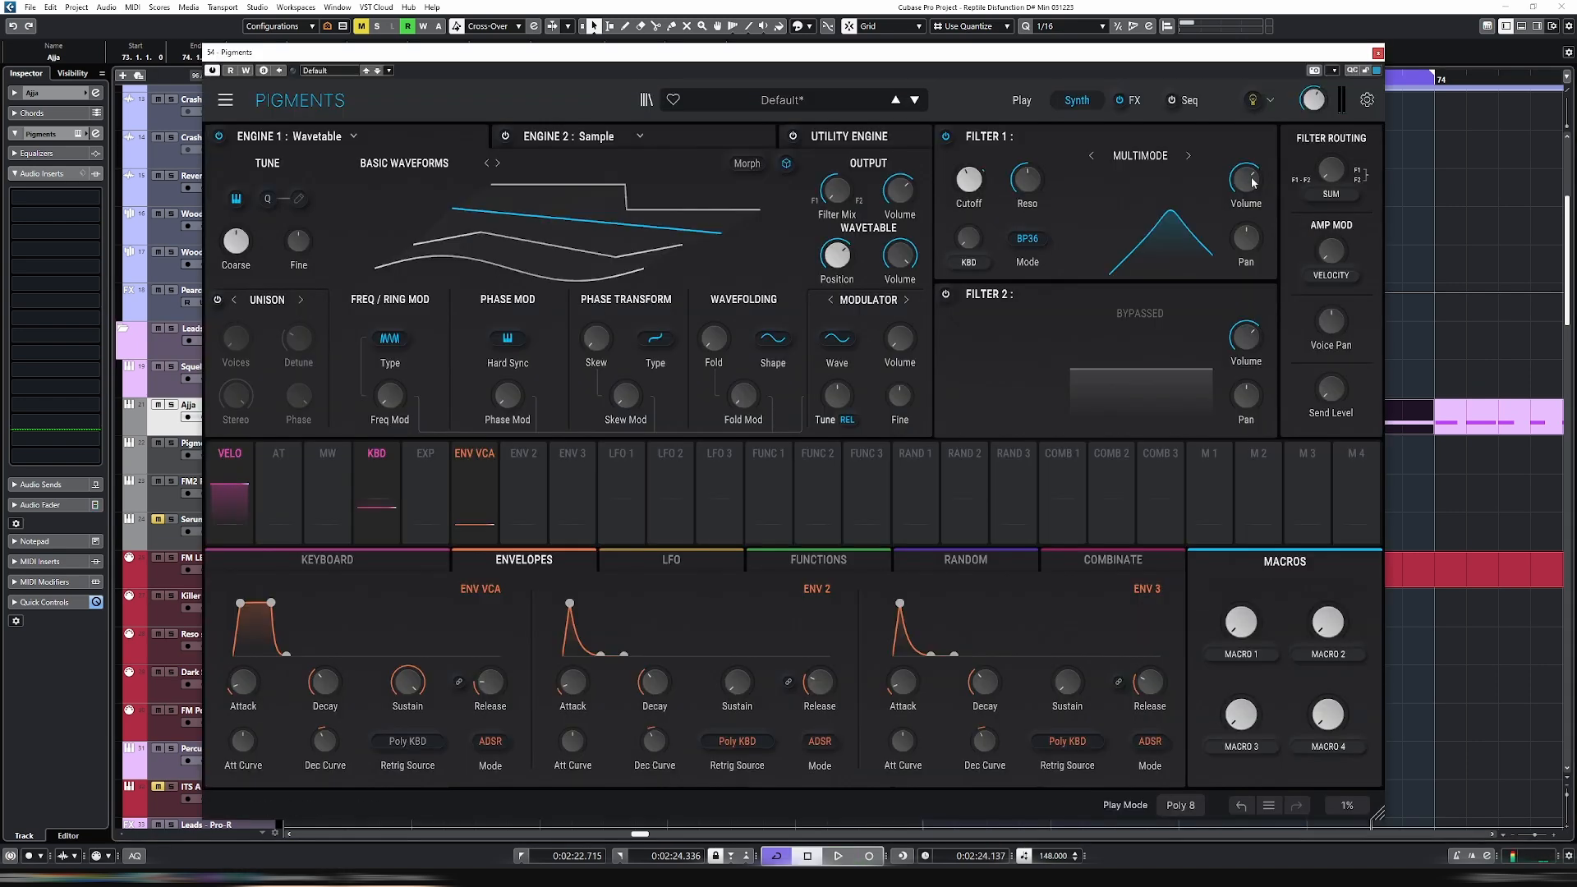
left_click(1190, 105)
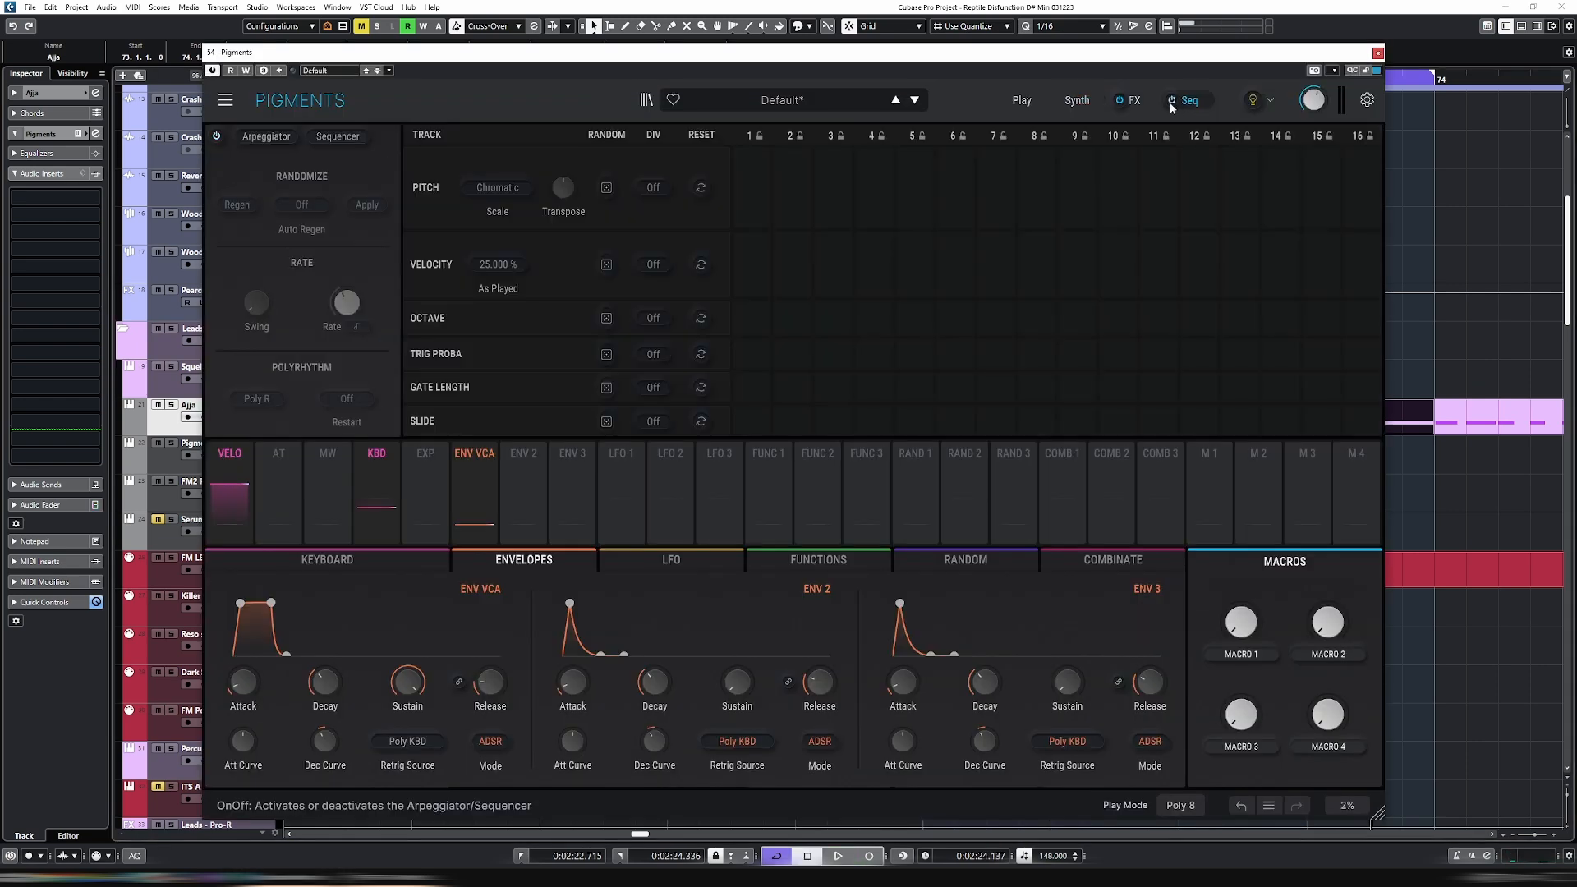
left_click(1172, 99)
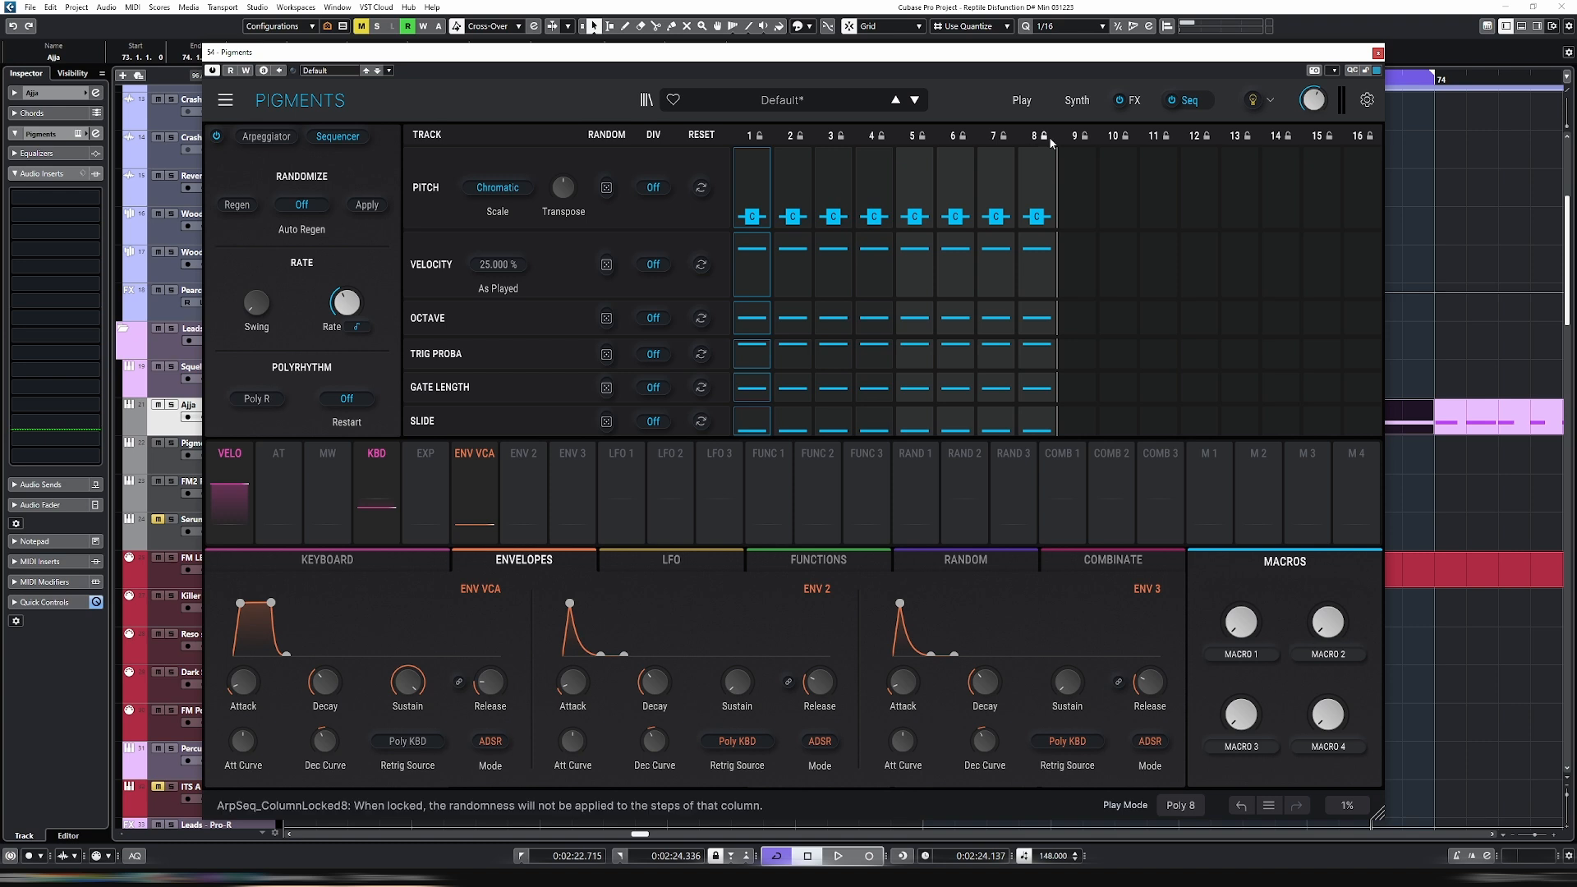
Set the sequencer's sync rate to 1/16 and audition the eight-step sequence.
mouse_move(367, 290)
key("space")
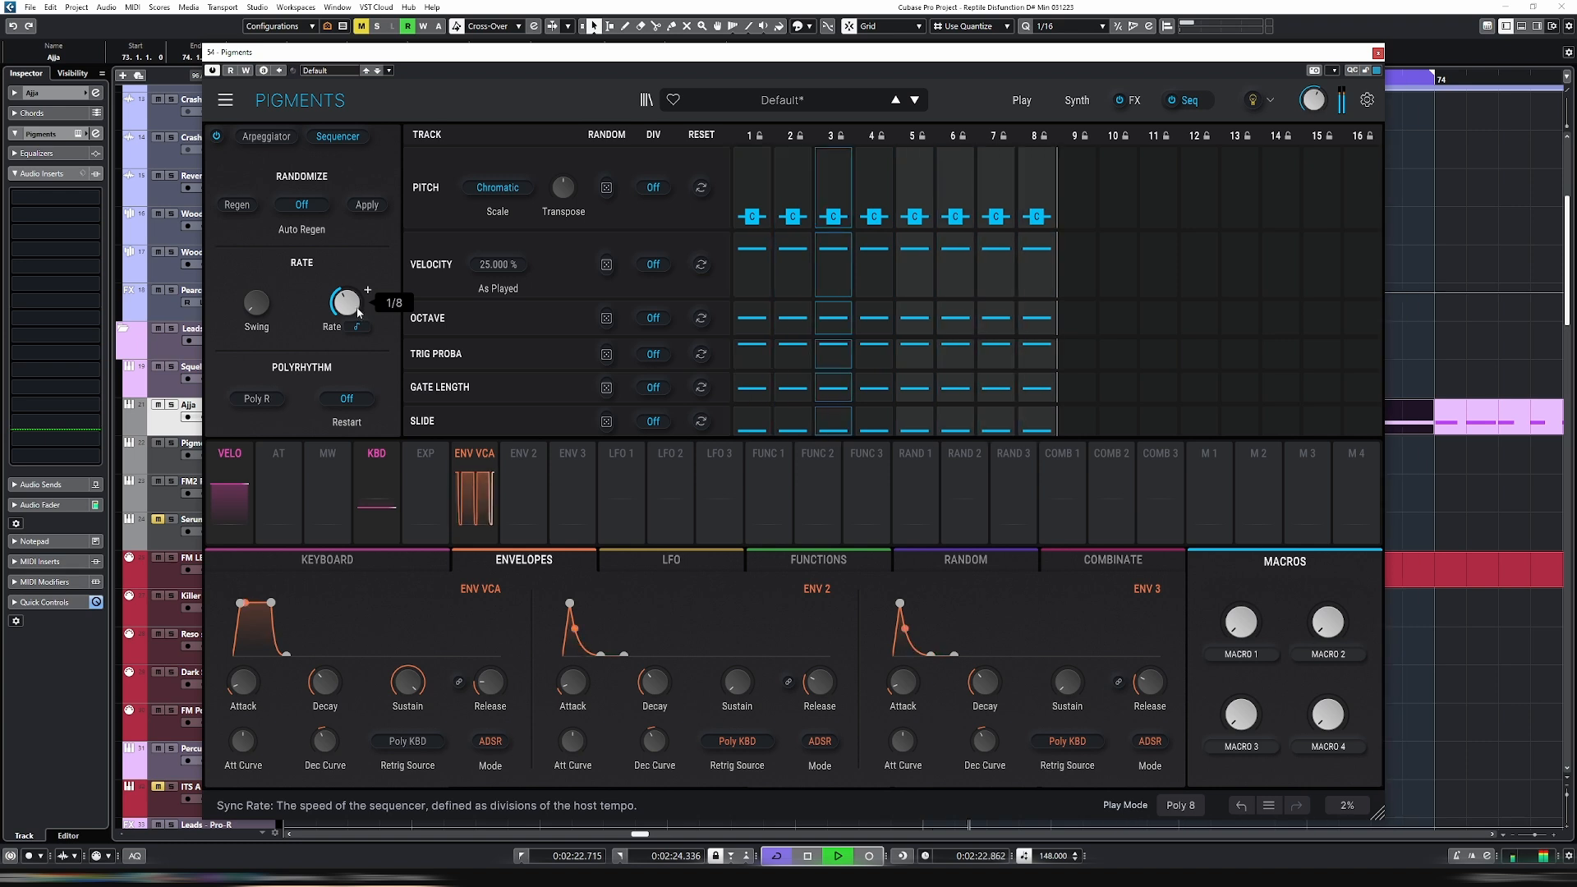
key("space")
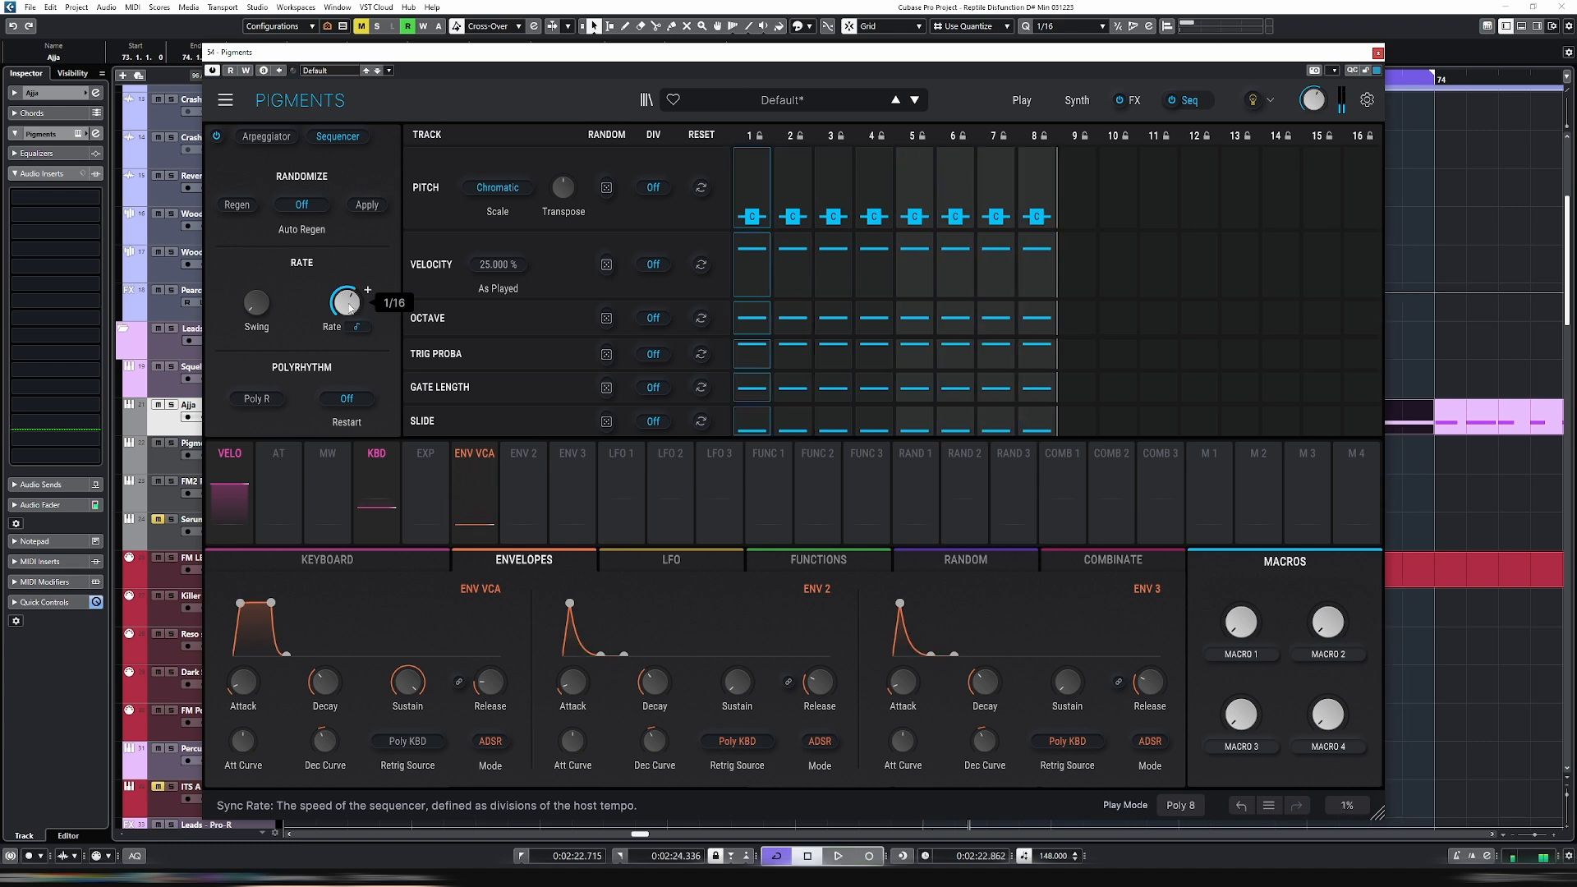
key("space")
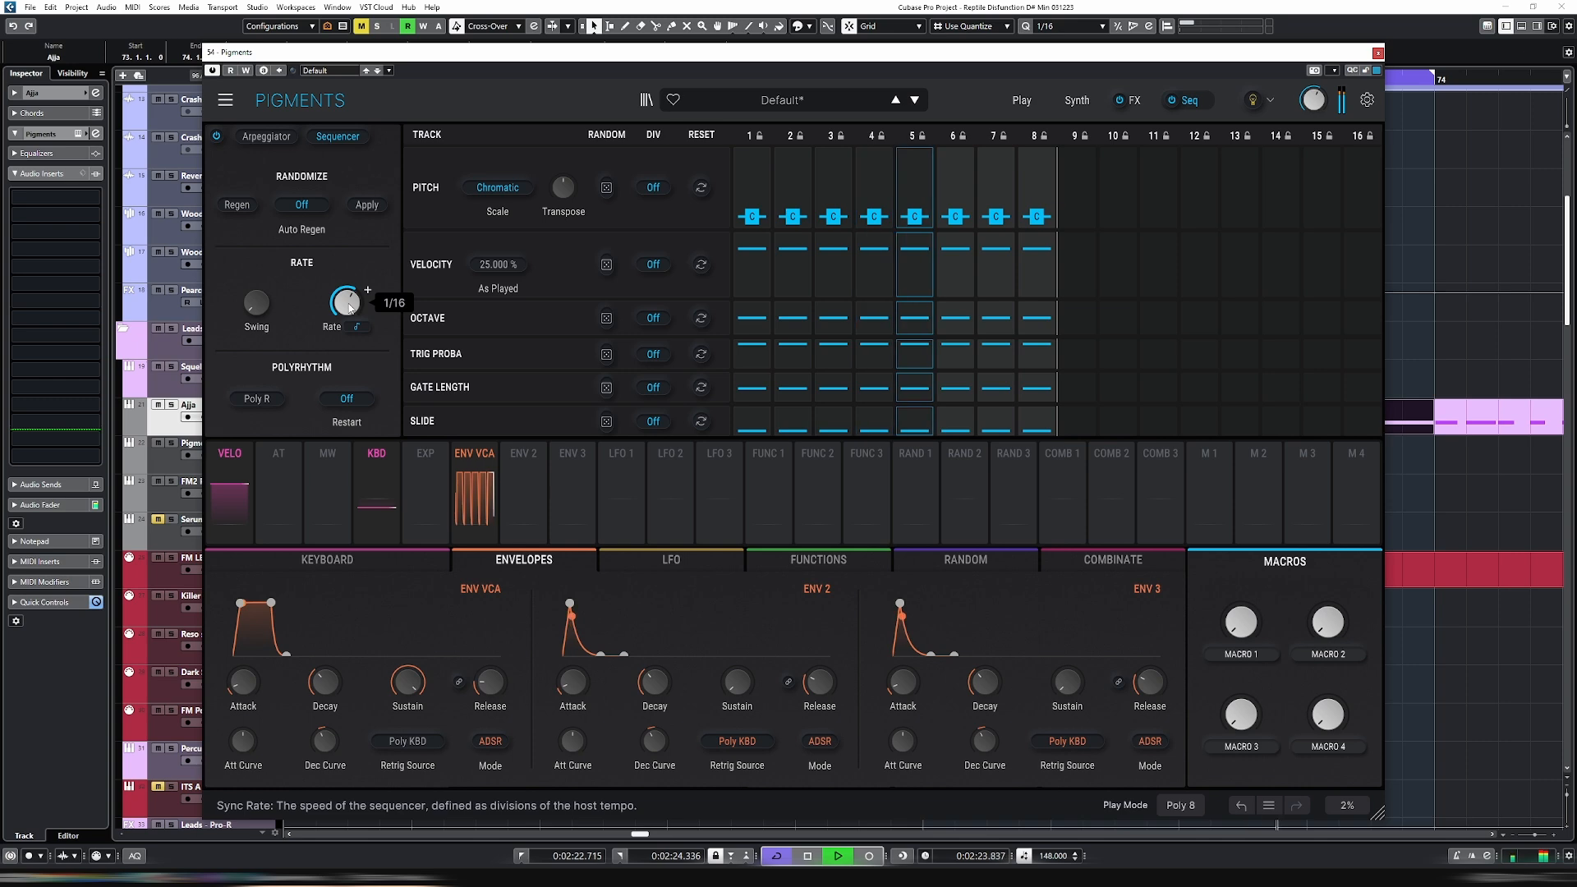
key("space")
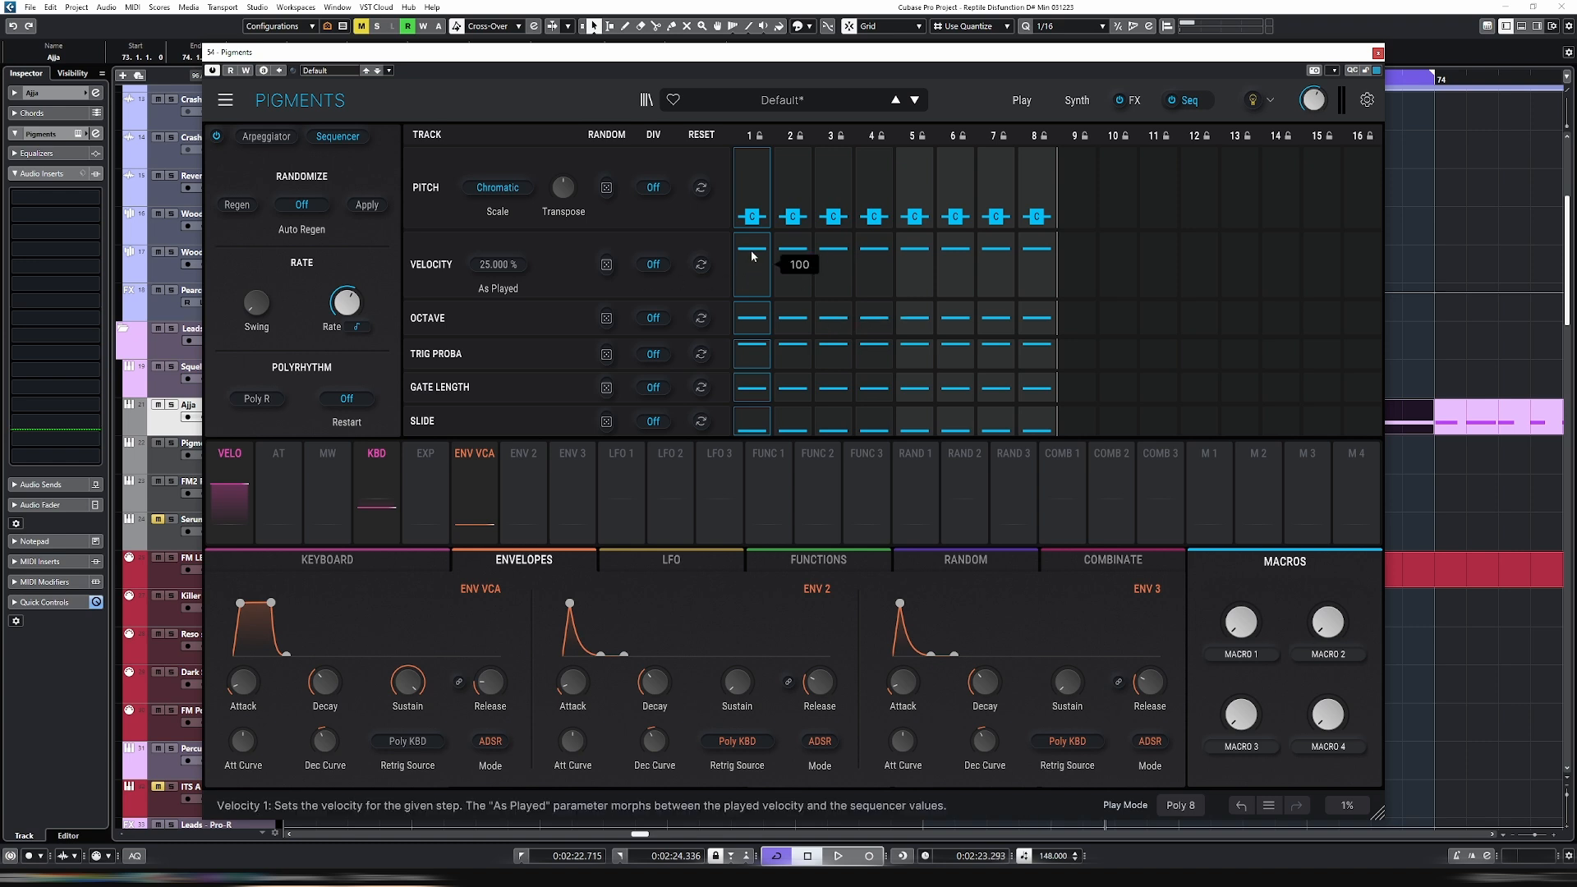
Lower the velocities of sequencer steps 2 to 8 to varying levels, with step 5 at 40, and audition the pattern.
left_click_drag(798, 272, 802, 287)
left_click(834, 270)
left_click(874, 278)
mouse_move(909, 282)
left_mouse_down()
mouse_move(1004, 268)
mouse_move(1048, 283)
left_mouse_up()
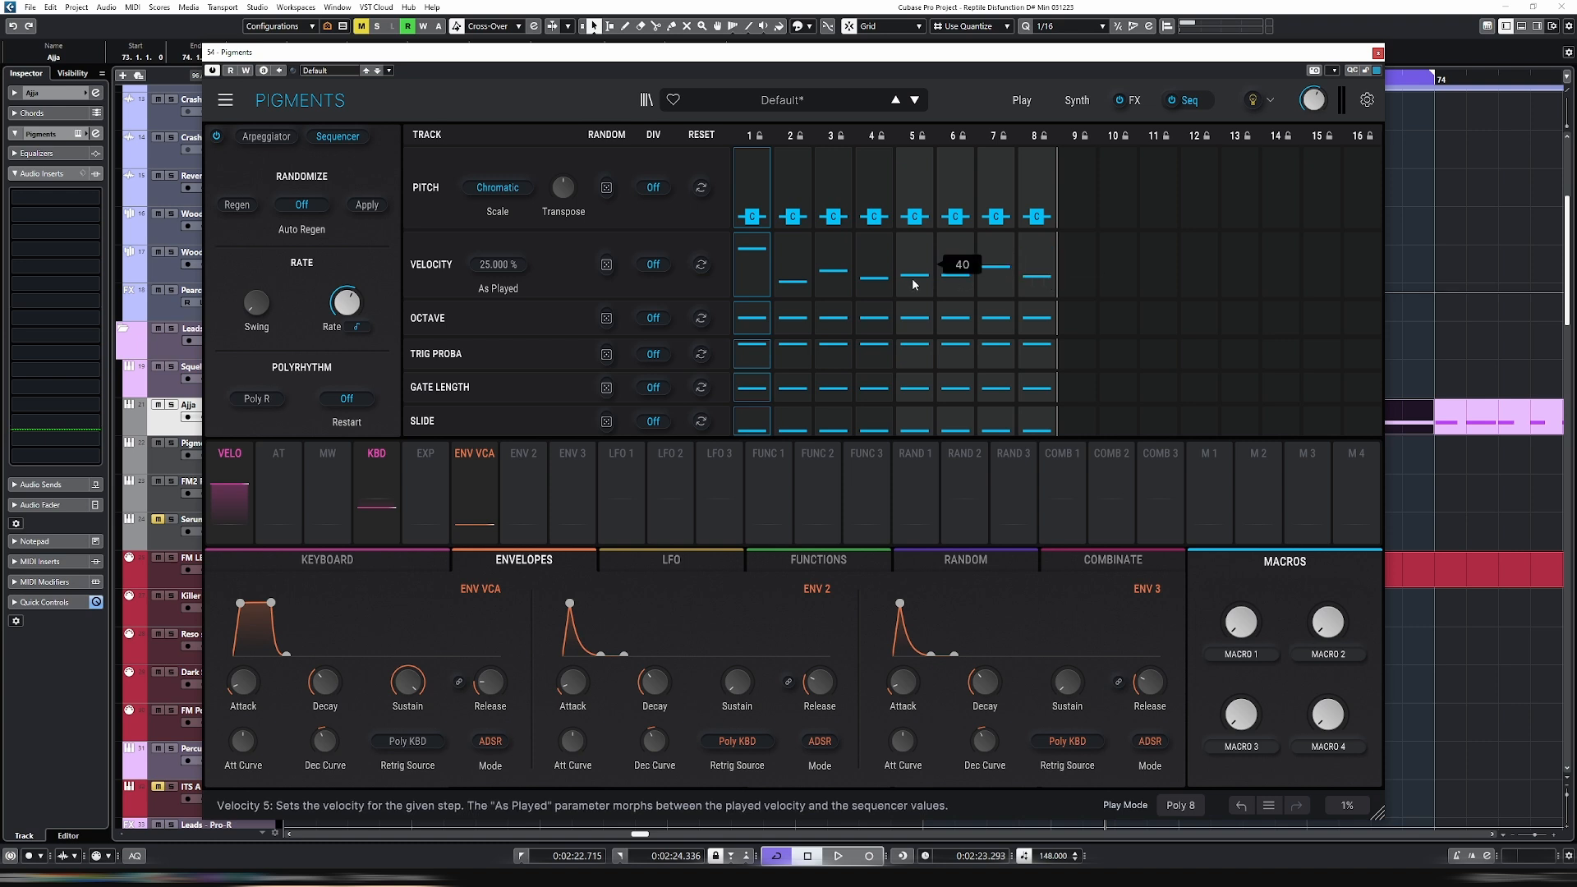
key("space")
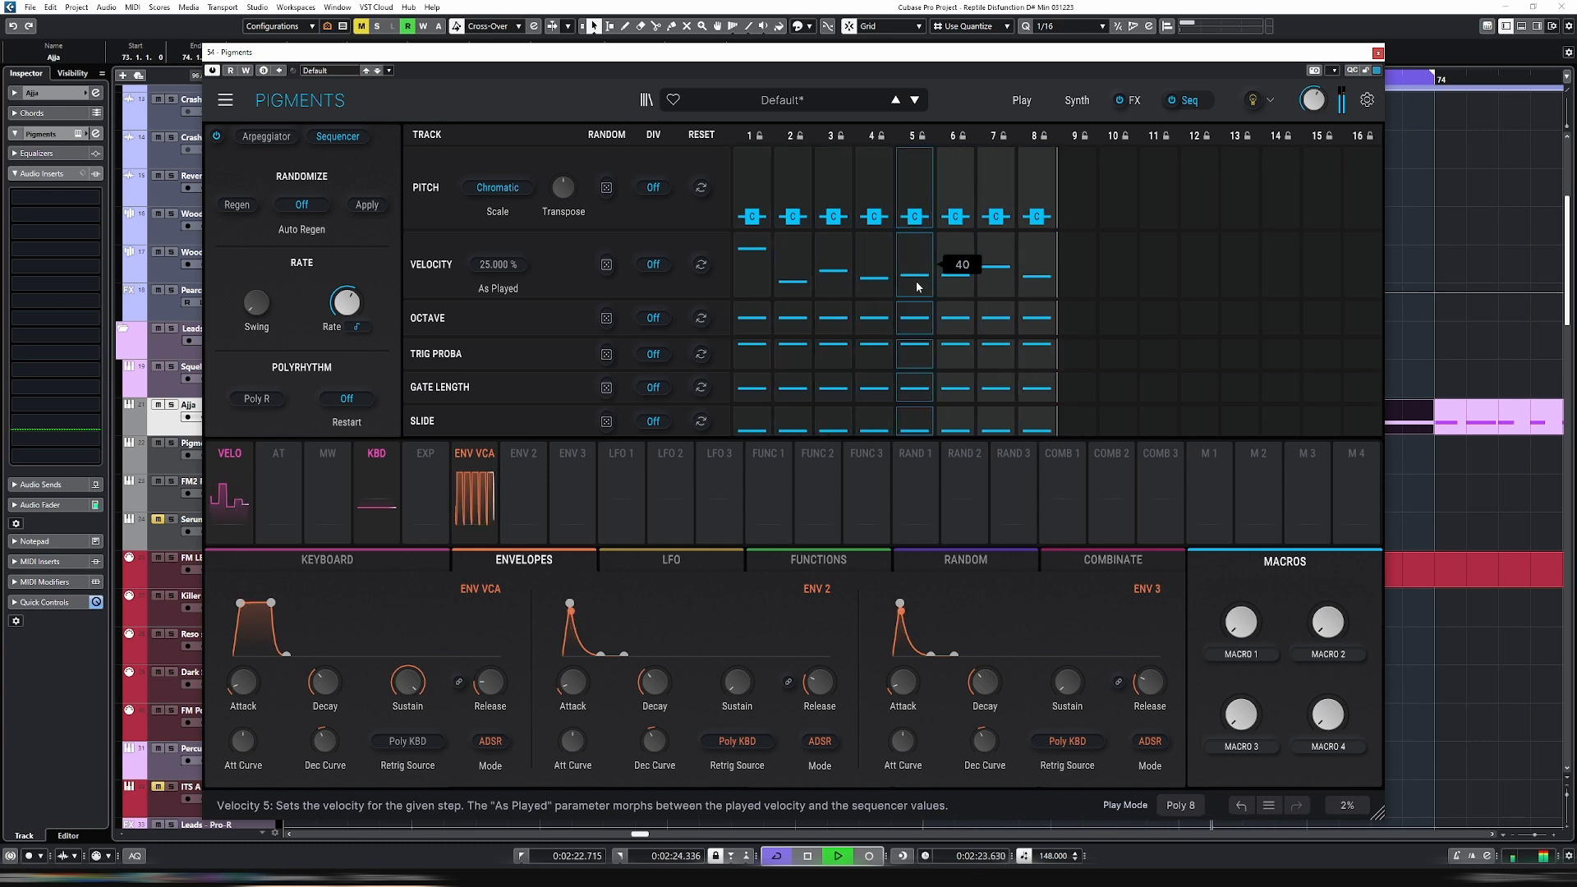
key("space")
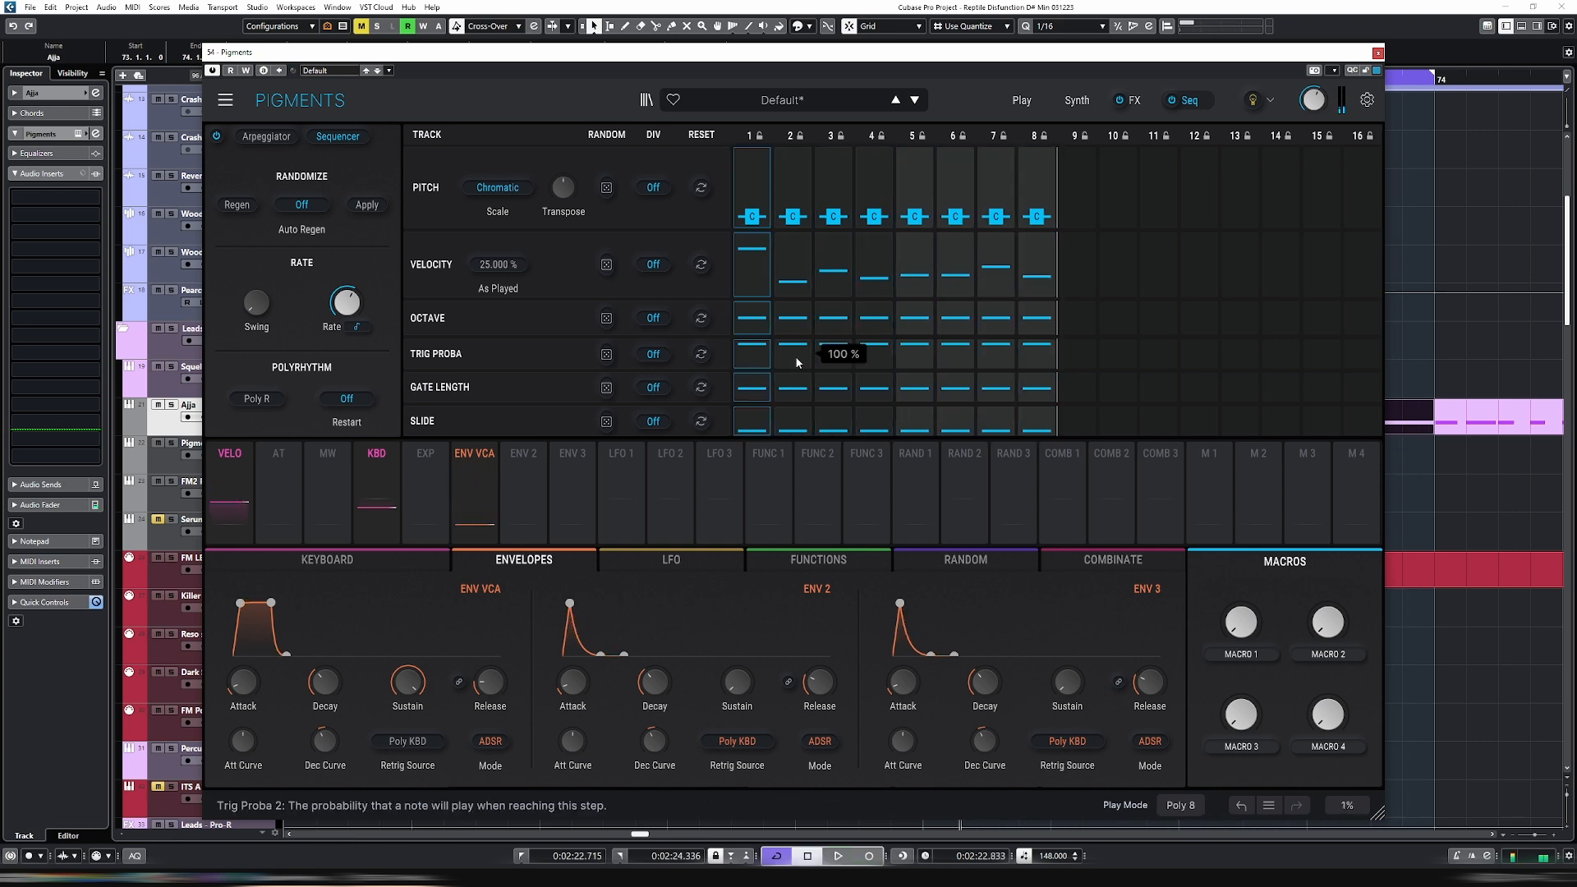
Lower the trigger probability of sequencer steps 2 to 5, with step 5 at 29.8%, and audition the loop.
left_click_drag(797, 359, 882, 374)
key("space")
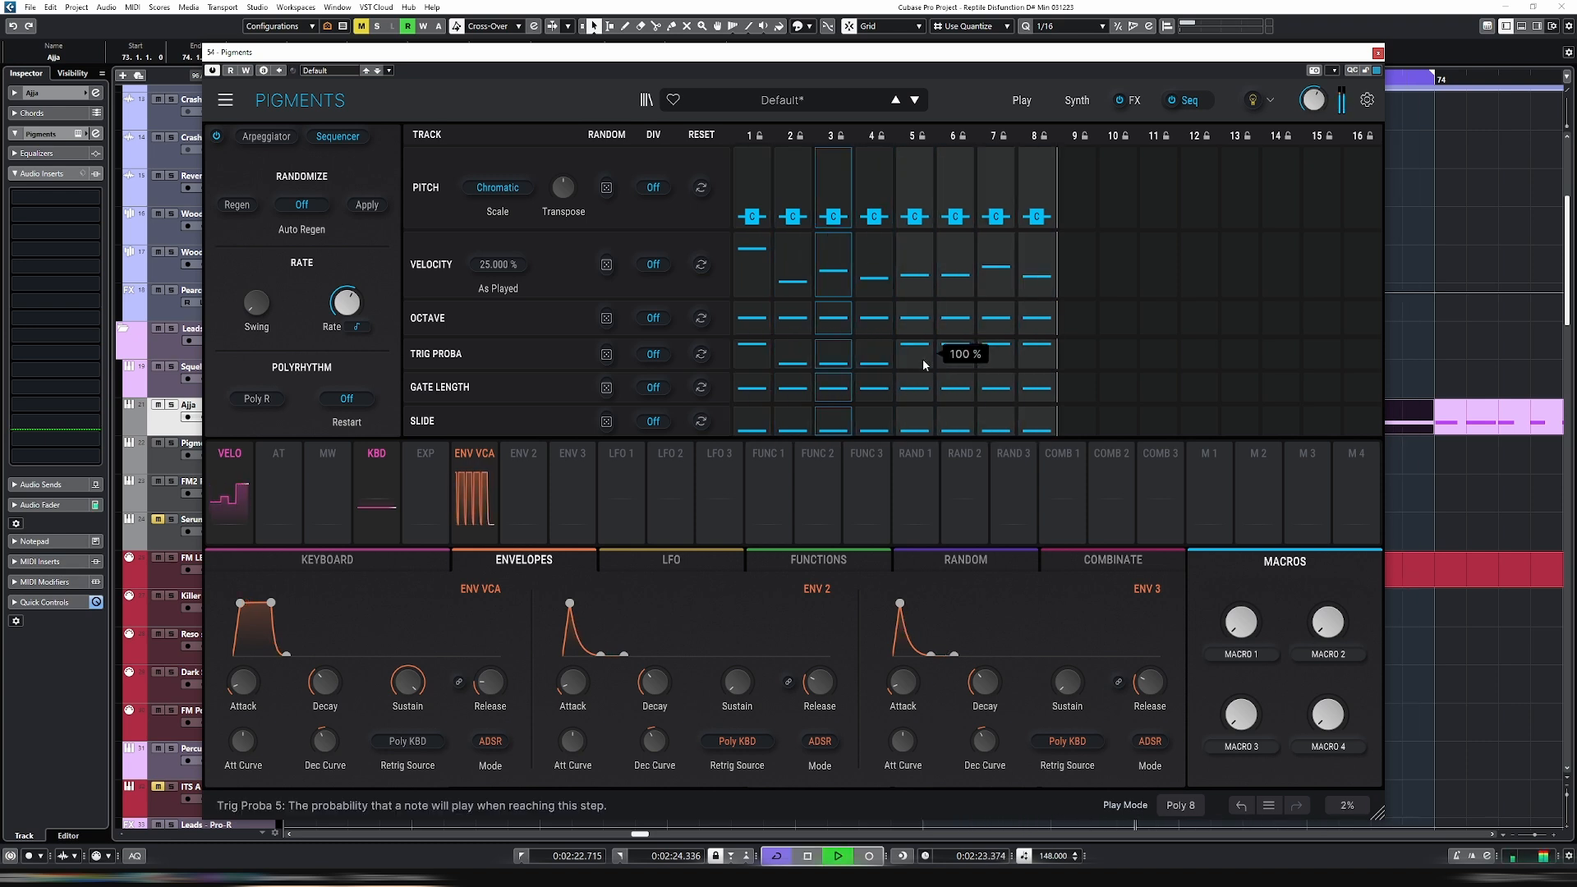
left_click(924, 365)
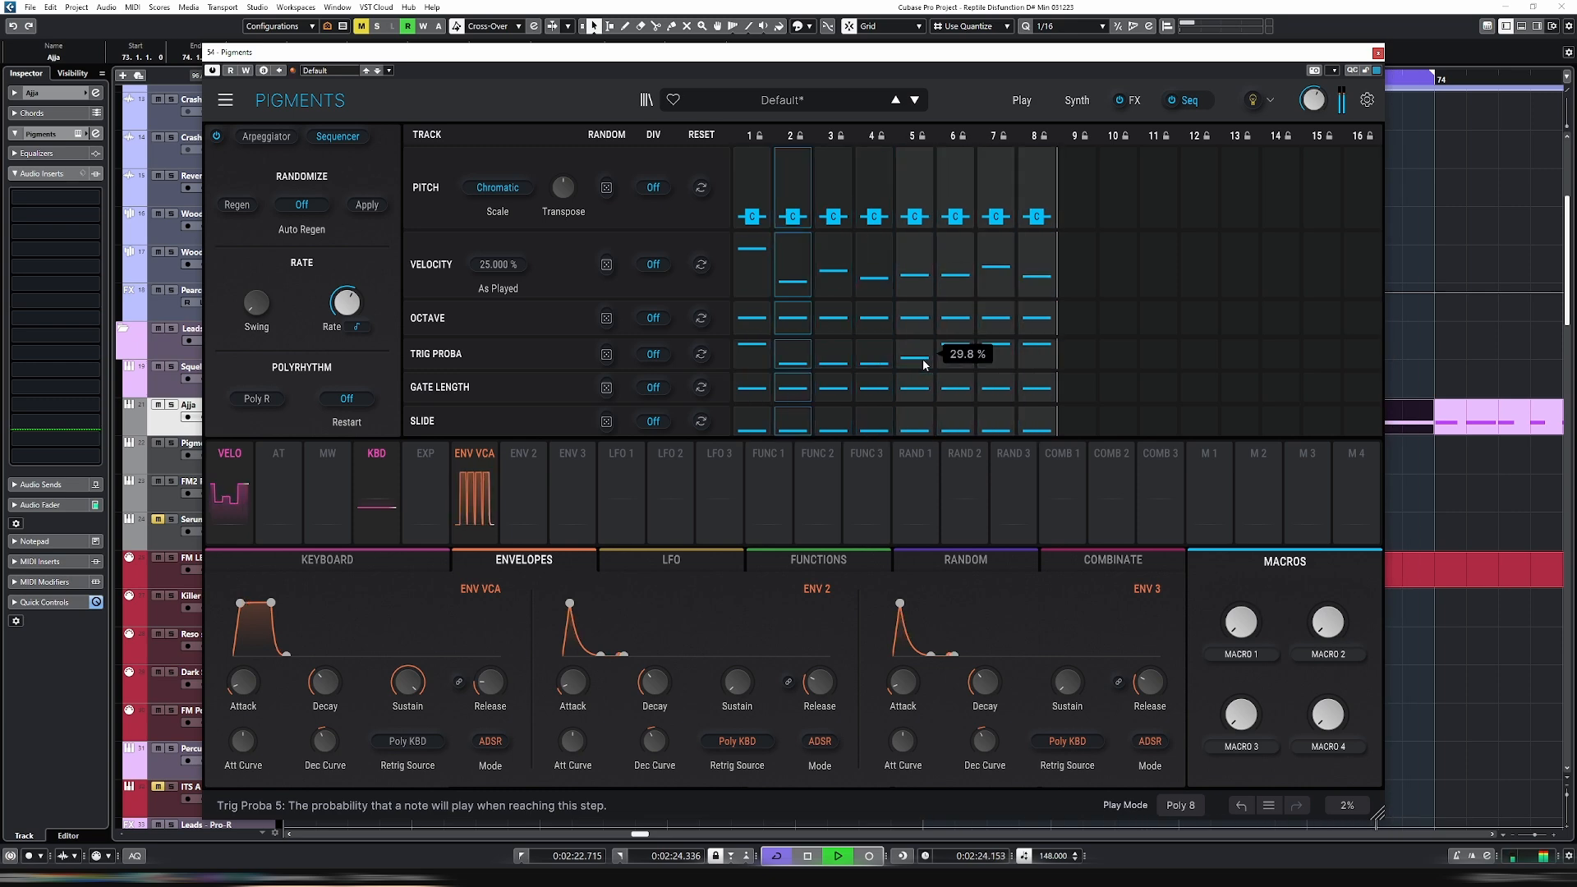
key("space")
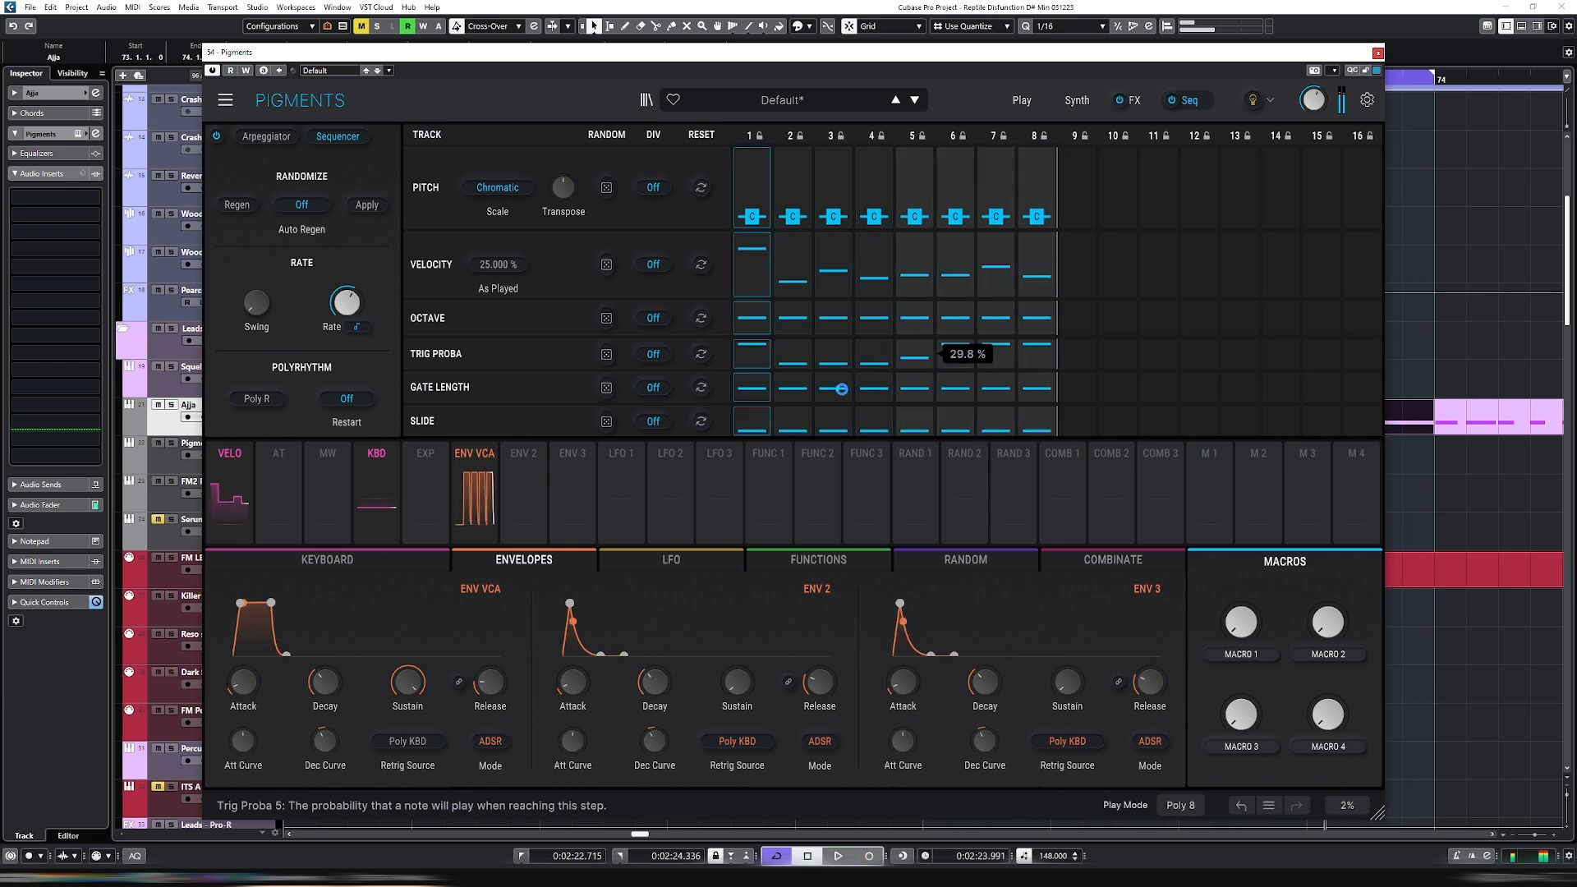
Shorten the gate lengths of sequencer steps 3 to 5 by varying amounts and audition the result.
left_click(836, 395)
left_click(885, 396)
left_click(916, 397)
key("space")
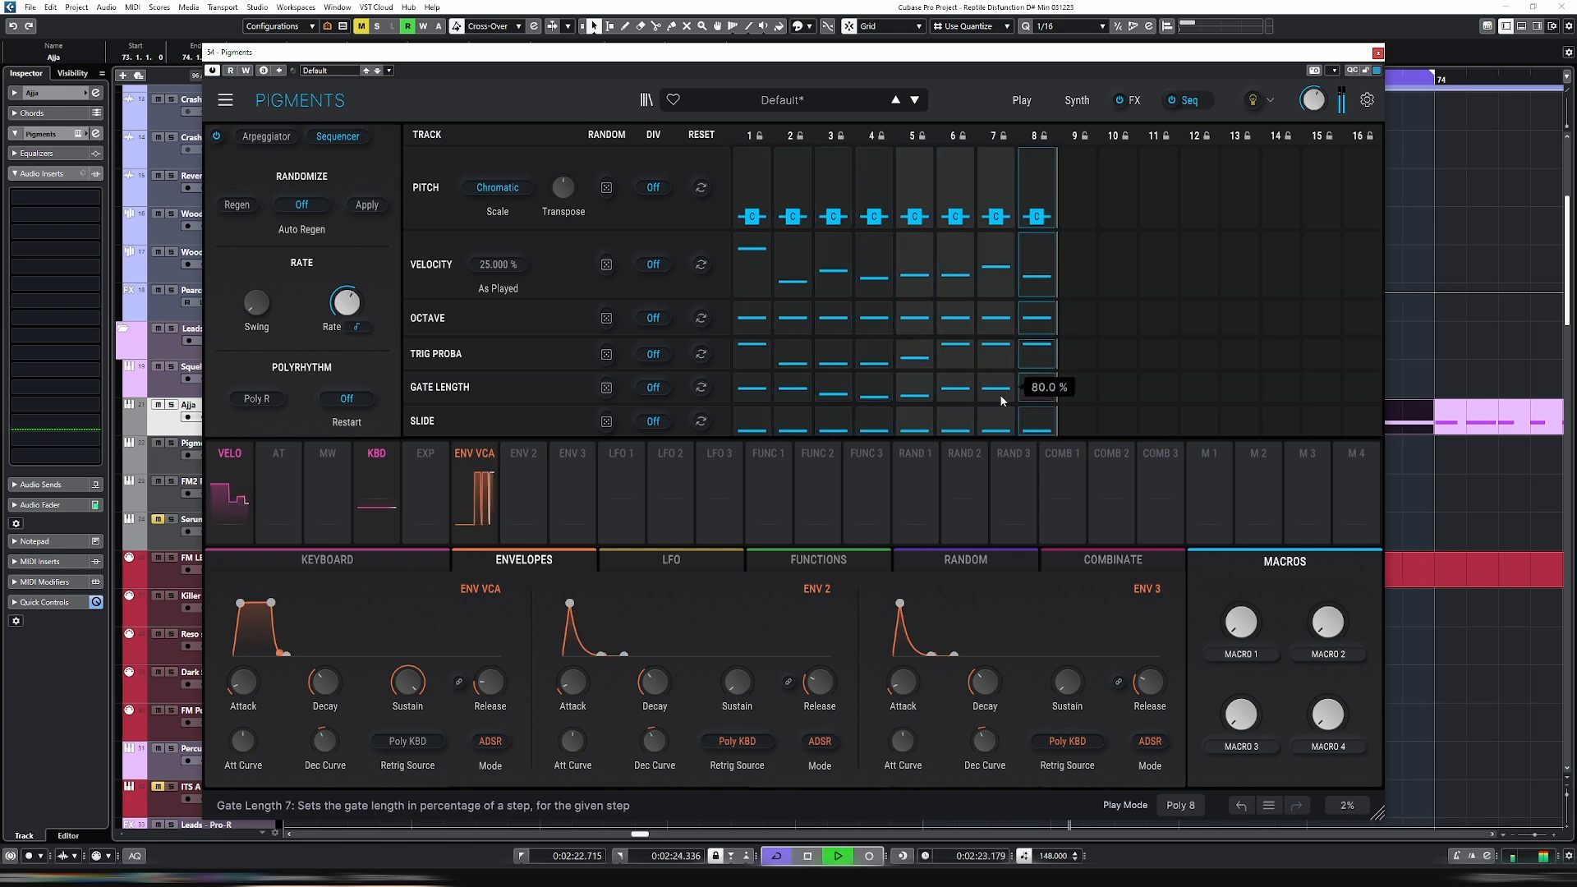
key("space")
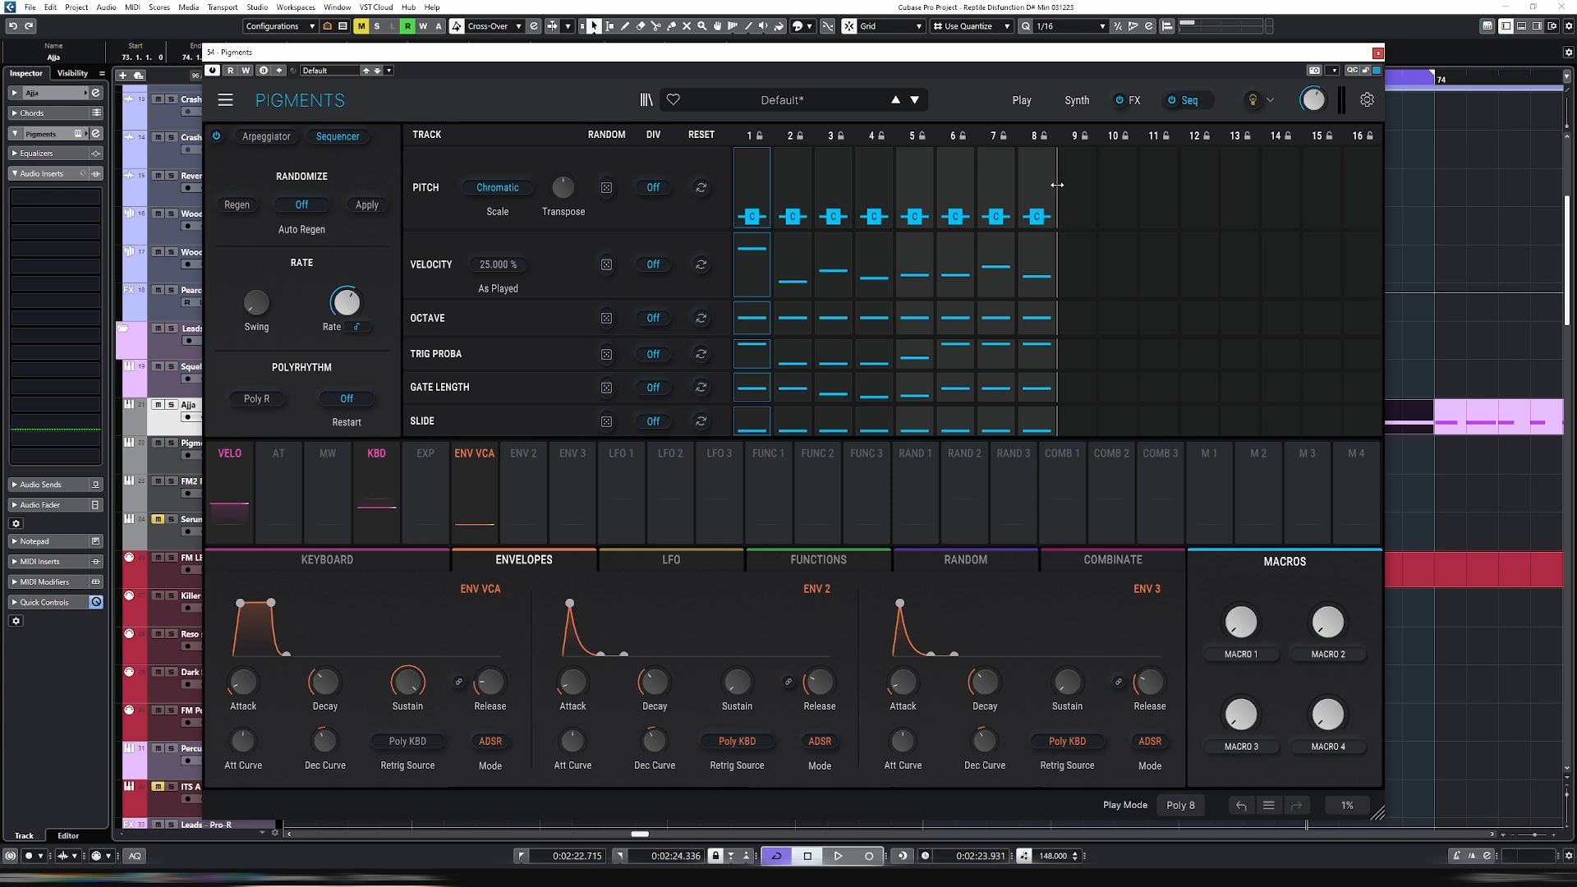
Reduce the sequence to a single step and raise the velocity track's randomization amount.
left_click_drag(1058, 185, 768, 210)
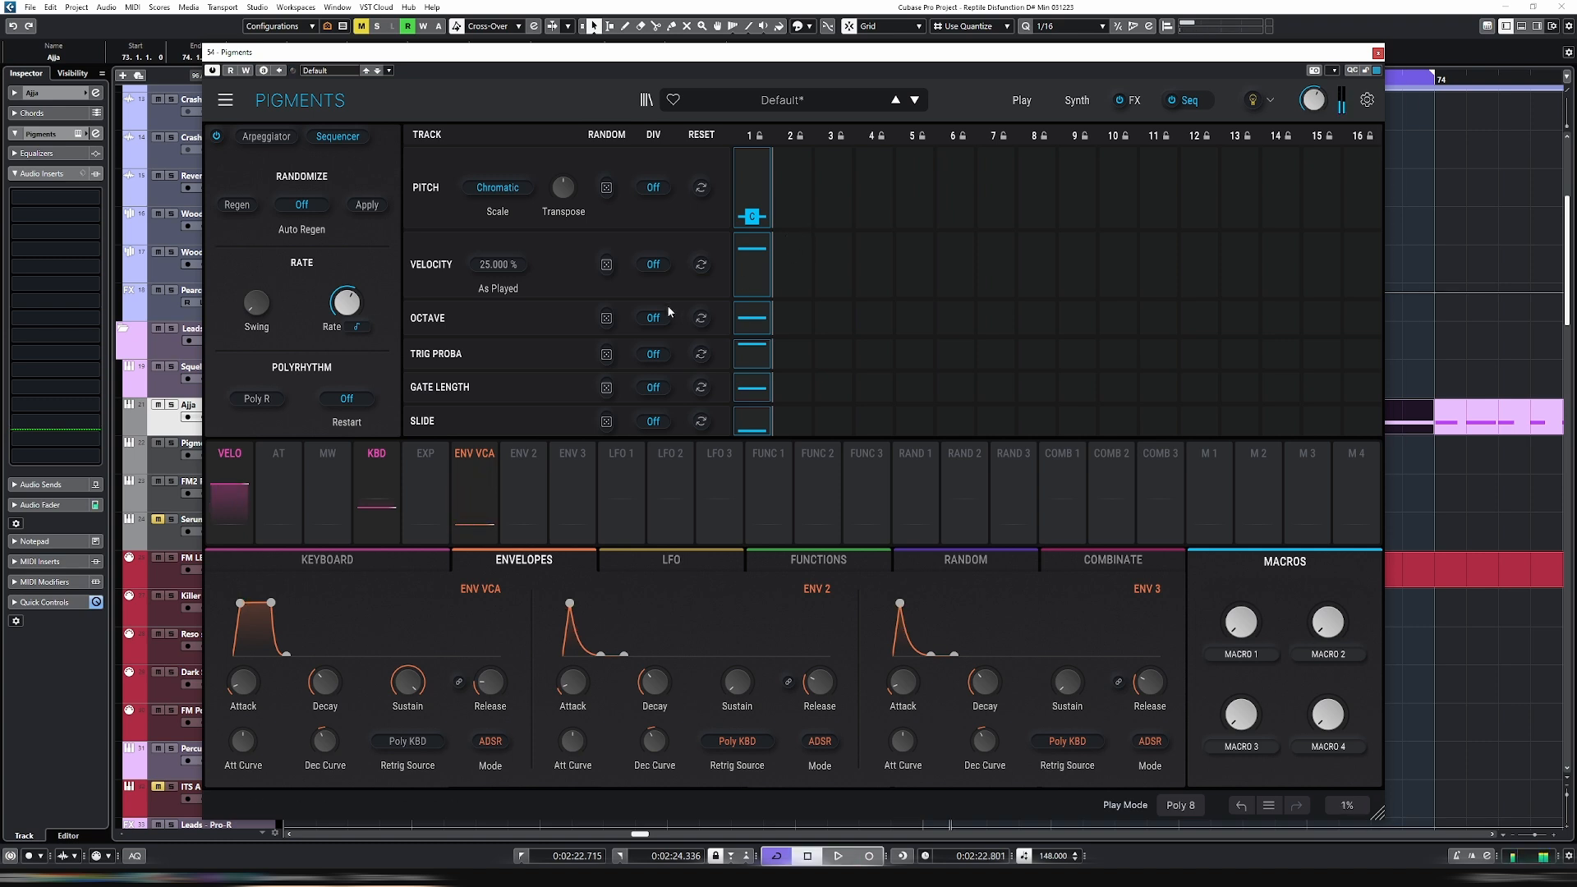
mouse_move(611, 271)
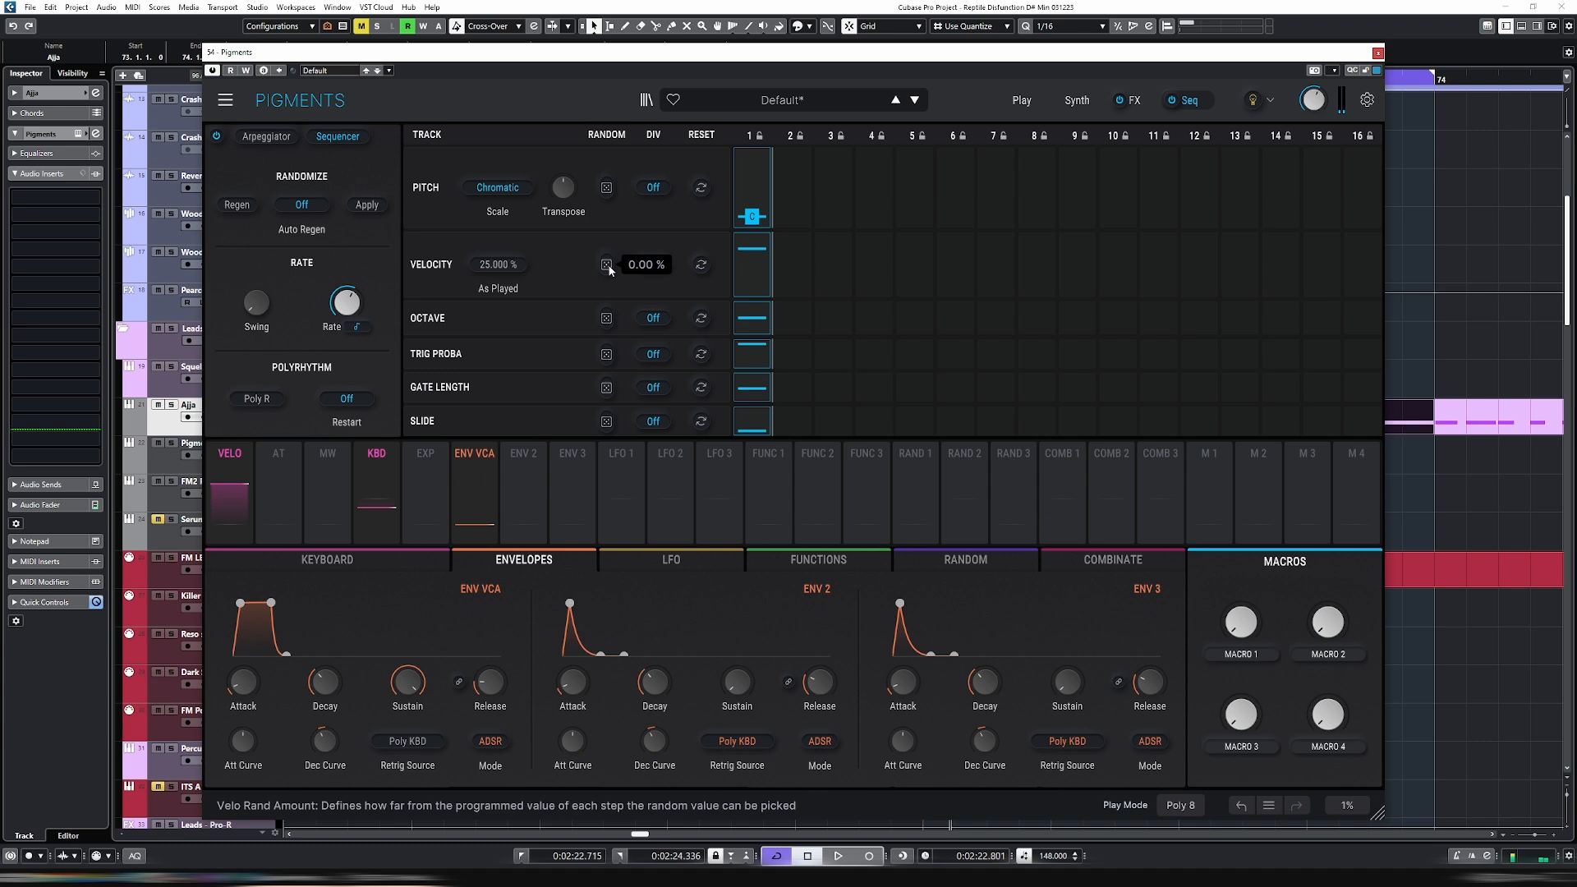
left_click_drag(610, 269, 611, 225)
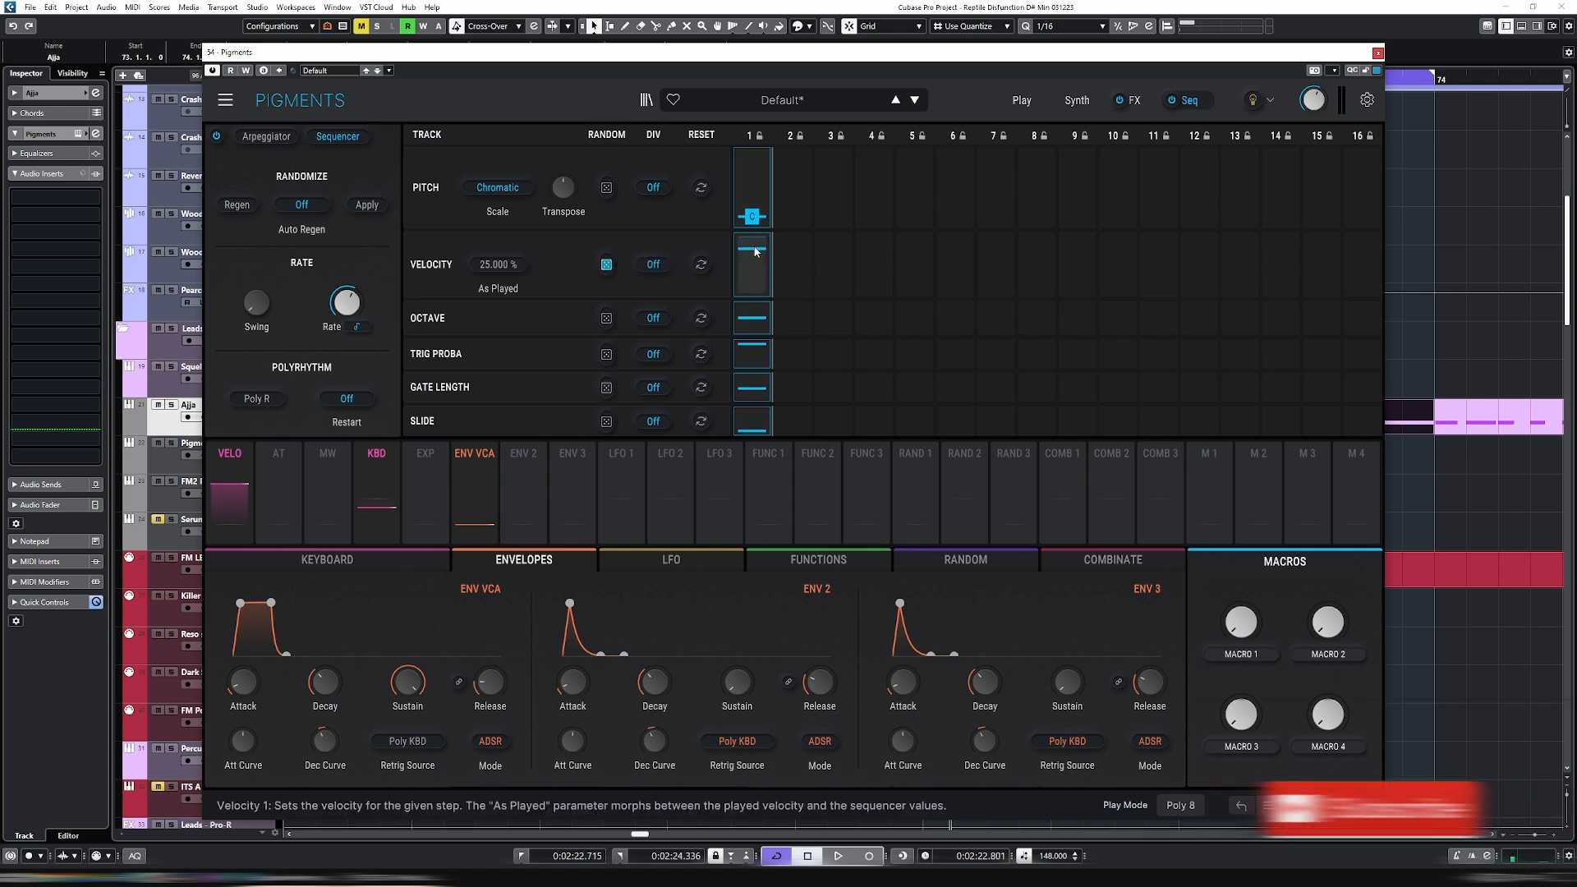
mouse_move(611, 272)
mouse_move(611, 273)
left_mouse_down()
mouse_move(611, 300)
mouse_move(611, 269)
left_mouse_up()
Set the velocity of sequencer step 1 to 63 and adjust the velocity track's randomization amount.
mouse_move(760, 253)
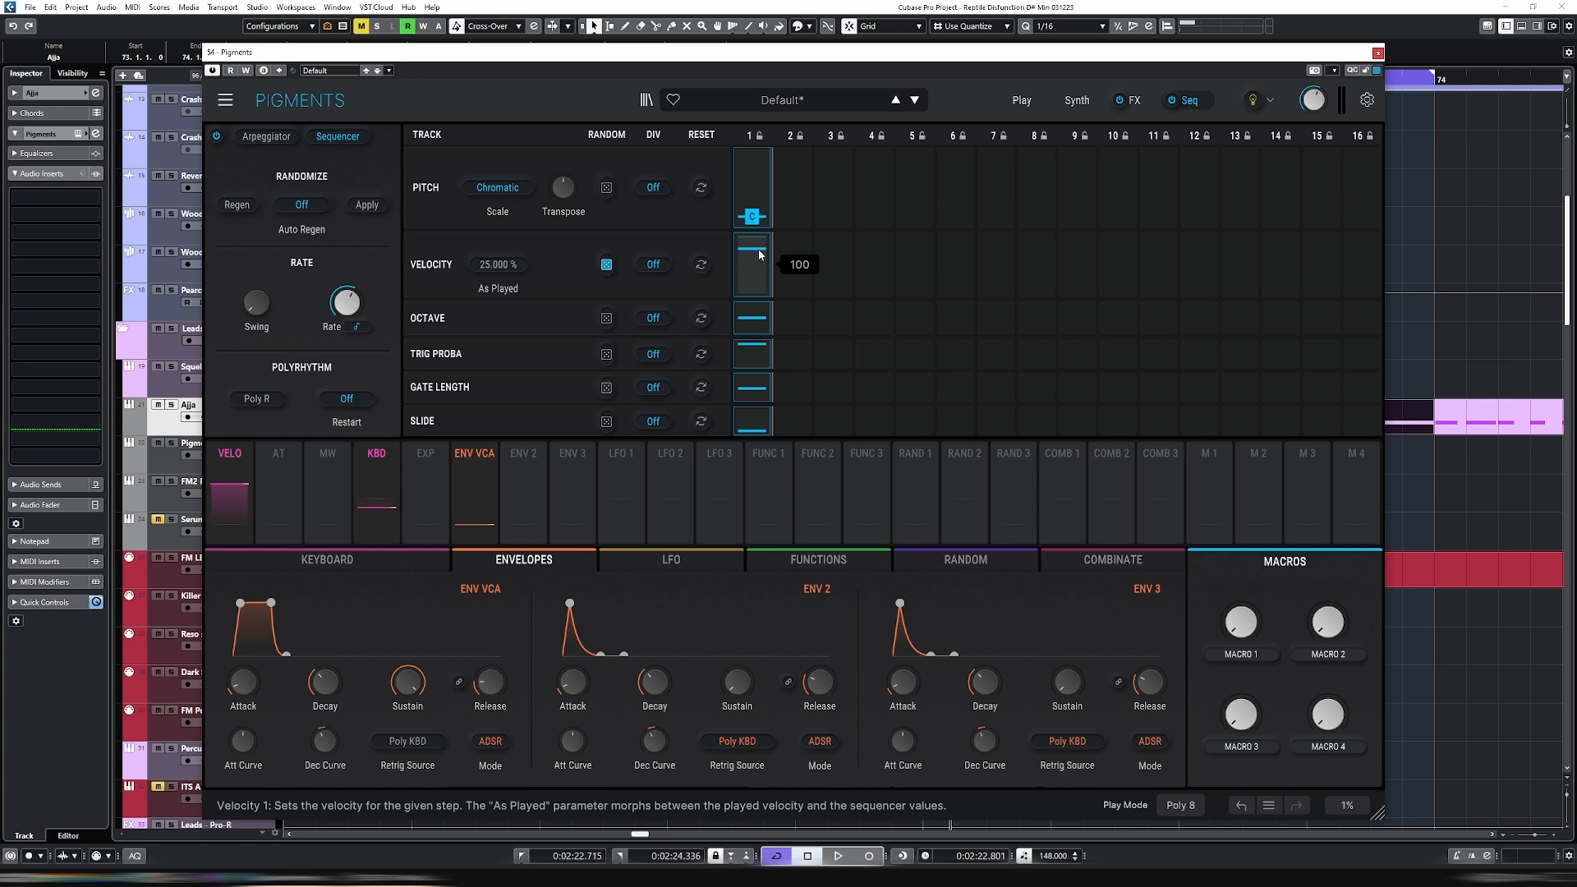
left_click_drag(760, 254, 764, 235)
left_click_drag(763, 235, 768, 270)
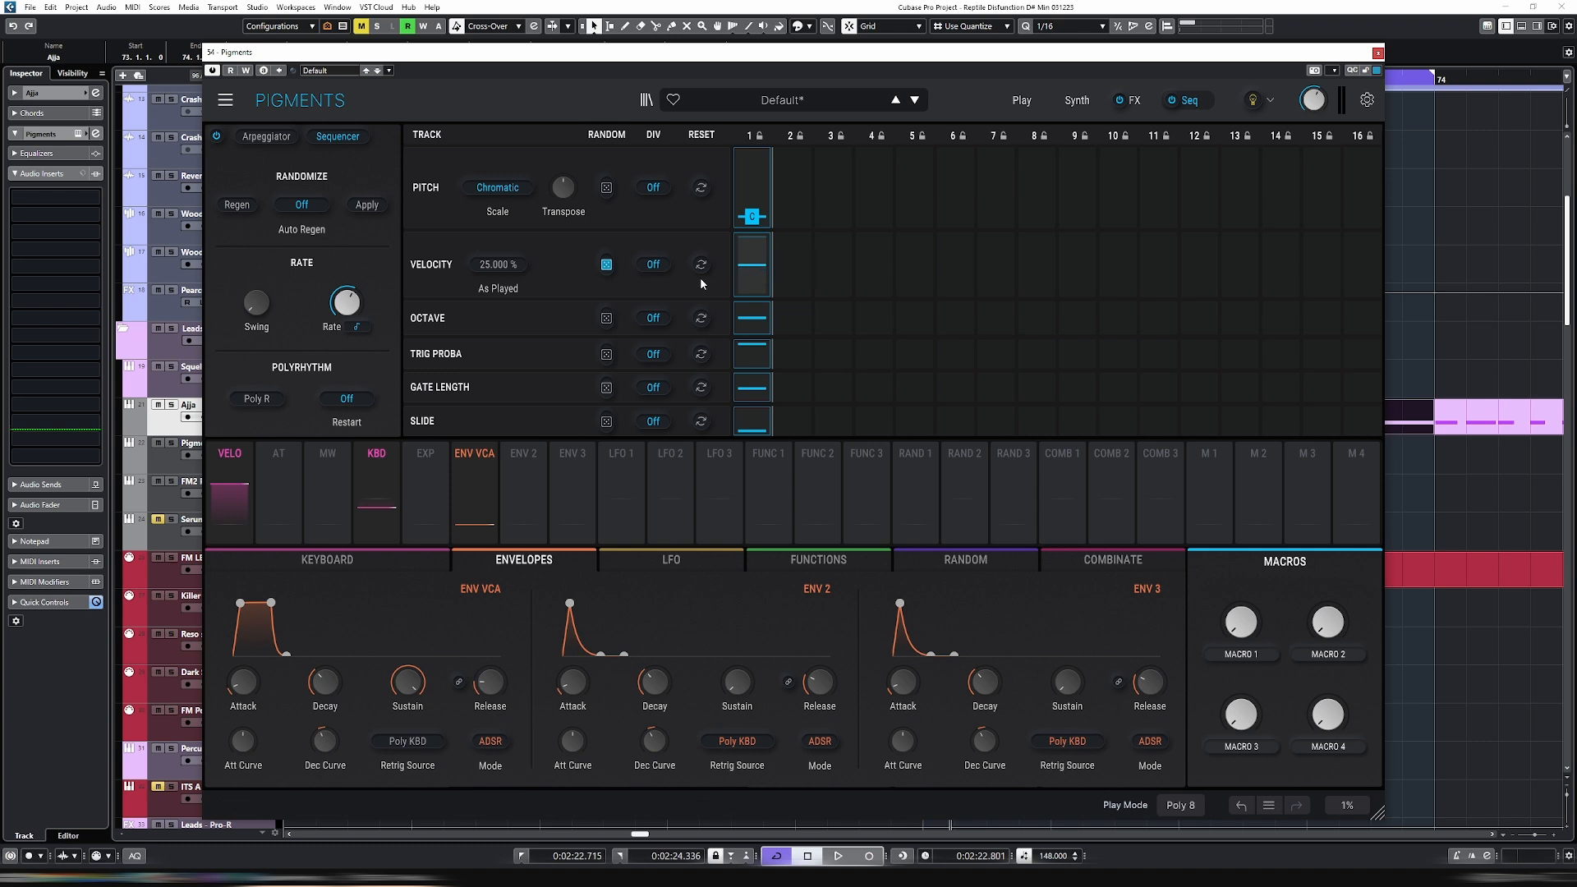
mouse_move(653, 263)
left_mouse_down()
mouse_move(653, 222)
mouse_move(653, 244)
left_mouse_up()
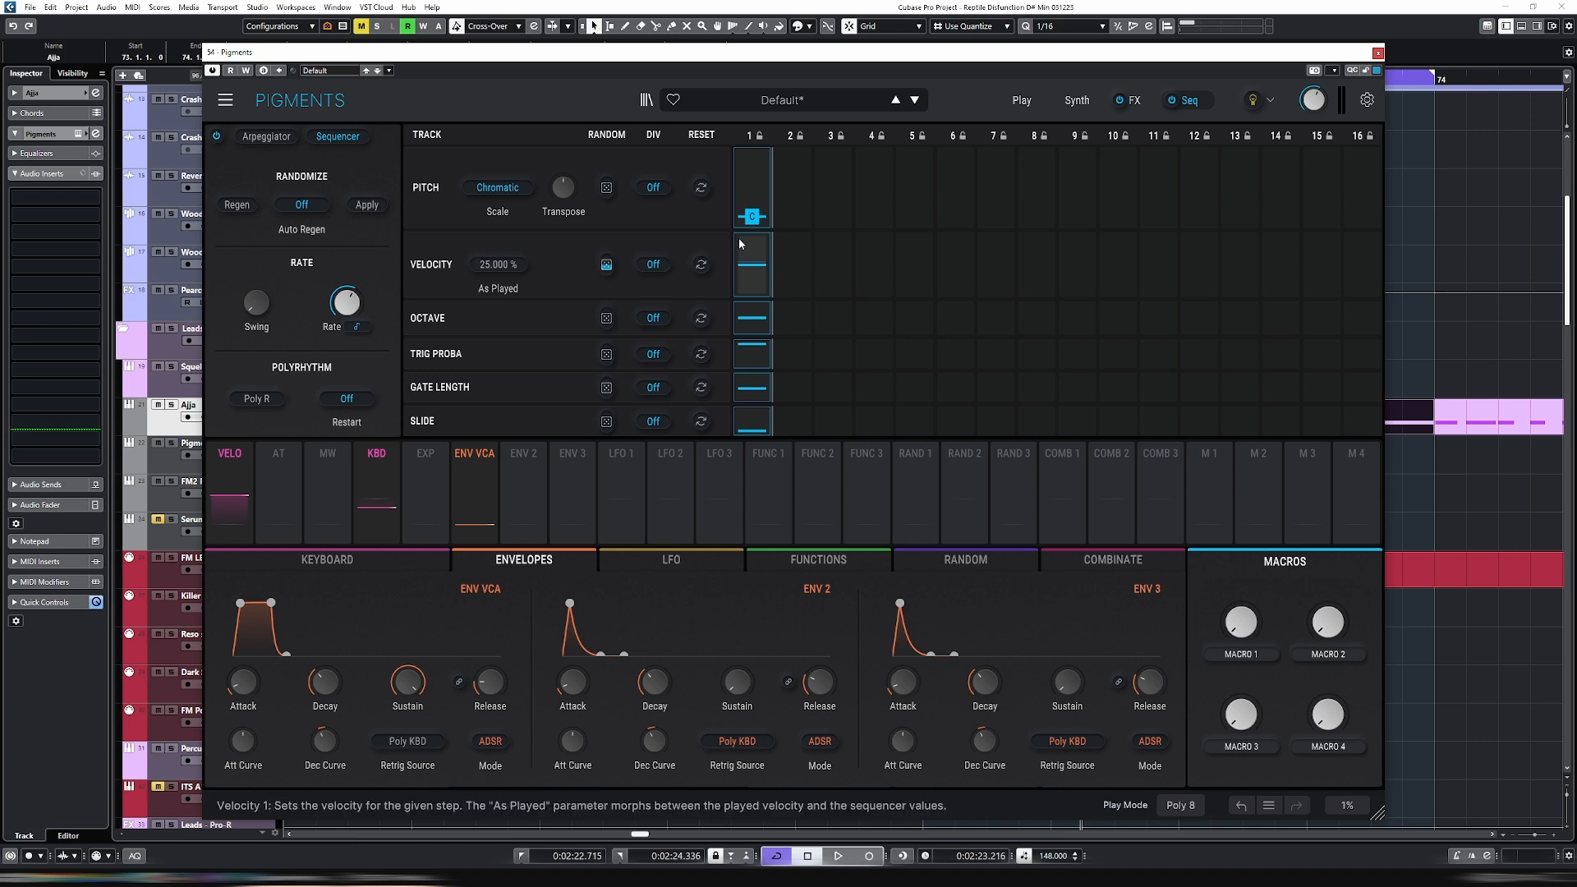
Set the sequencer's Auto Regen to 1/16 bar and audition the randomized velocities.
left_click(304, 209)
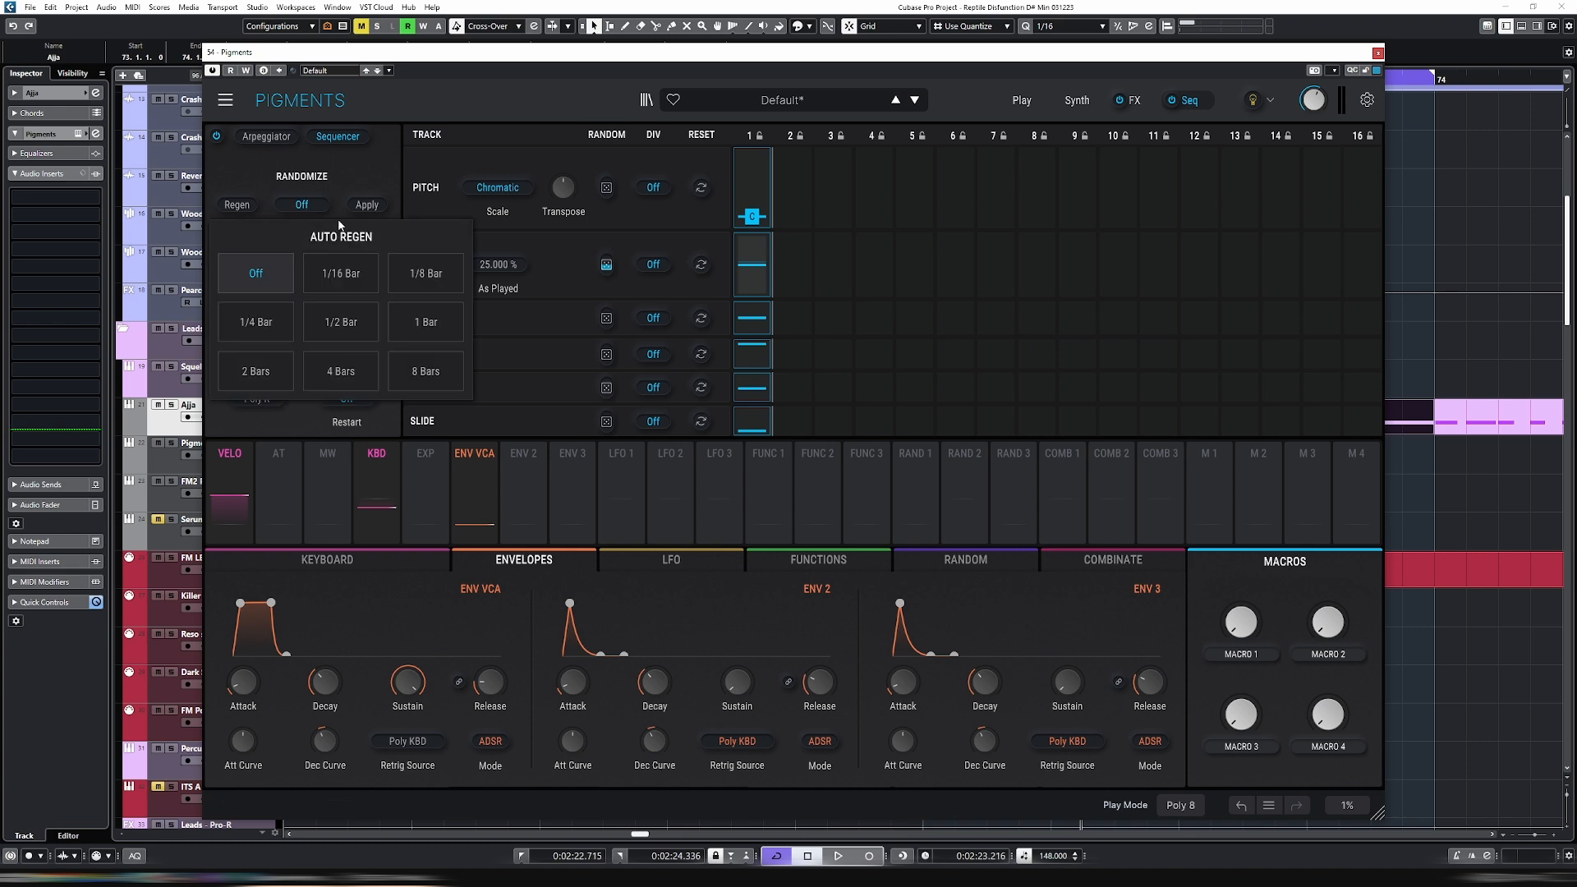
left_click(355, 279)
key("space")
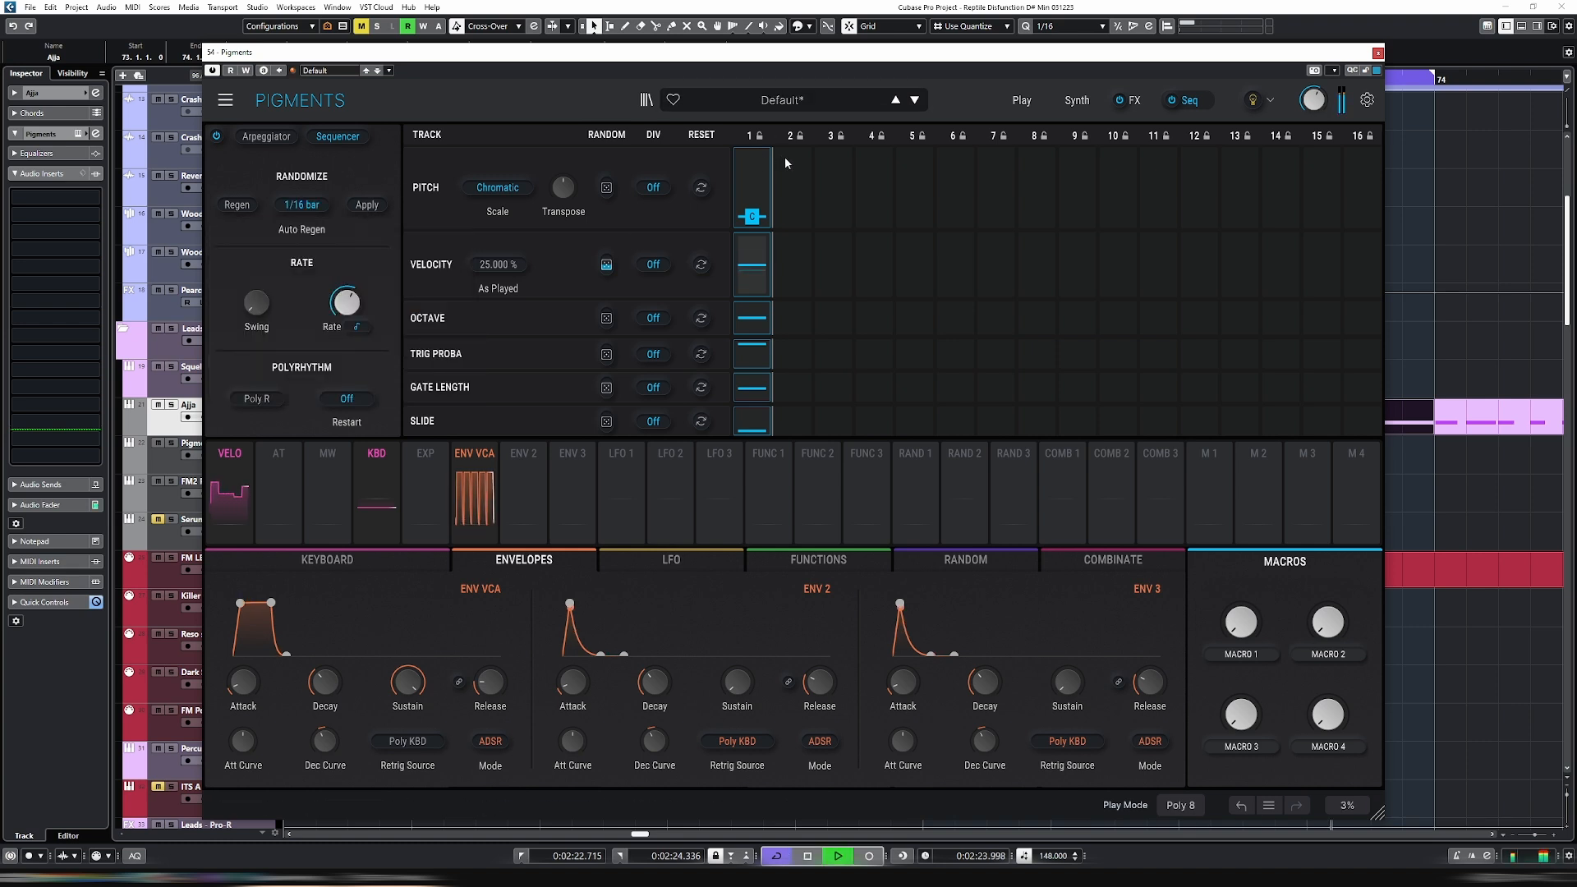
key("space")
mouse_move(768, 285)
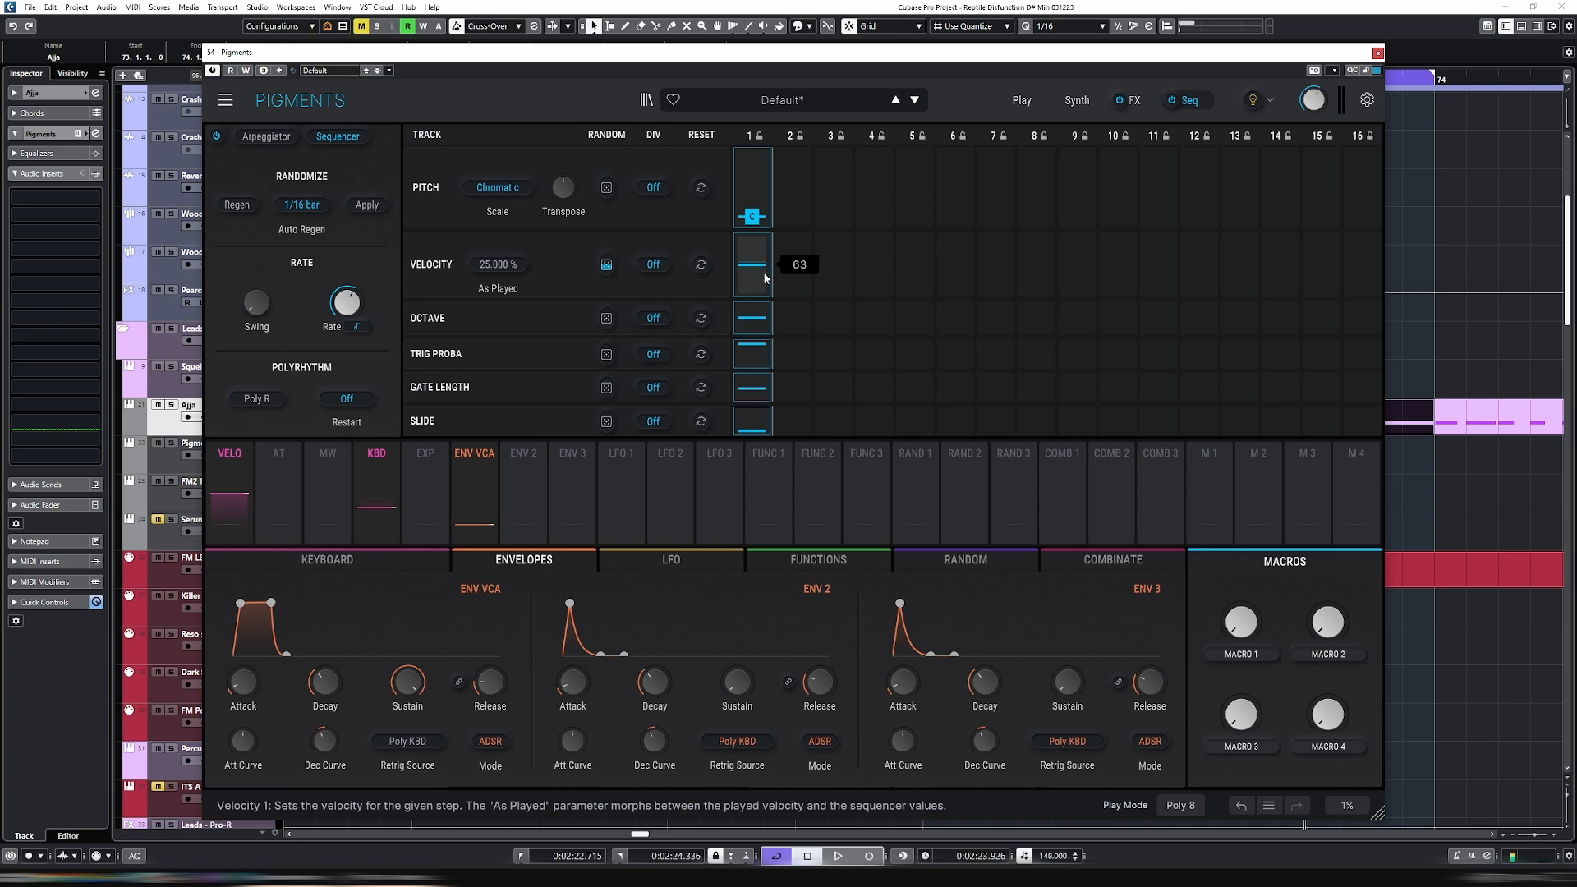
Randomize the sequencer's trigger probability, lower step 1's probability to roughly 50 %, and audition the pattern.
key("space")
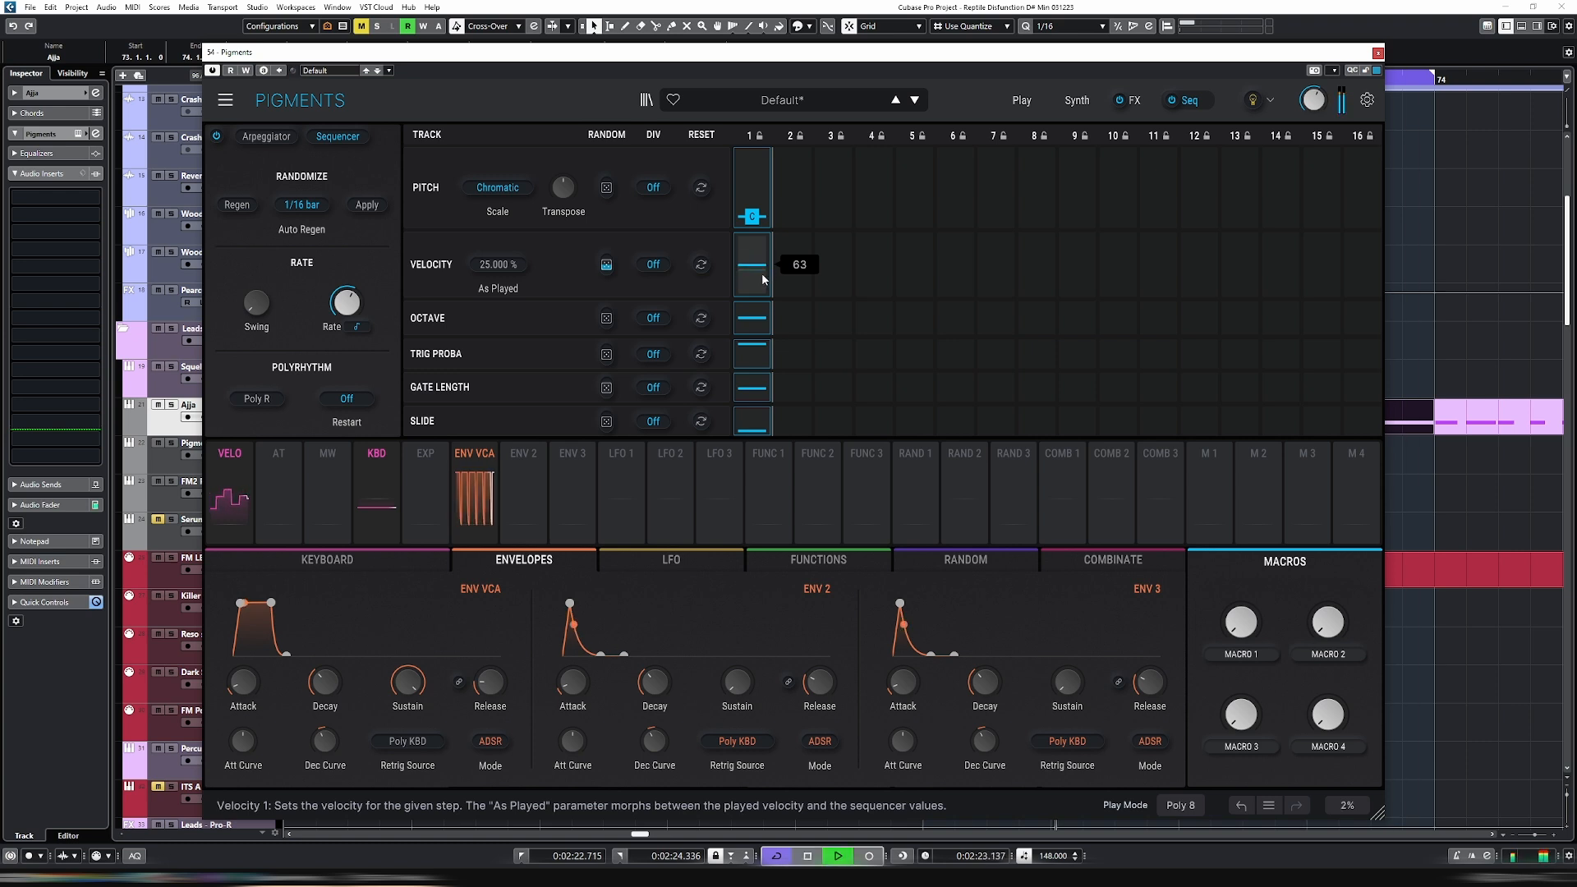
key("space")
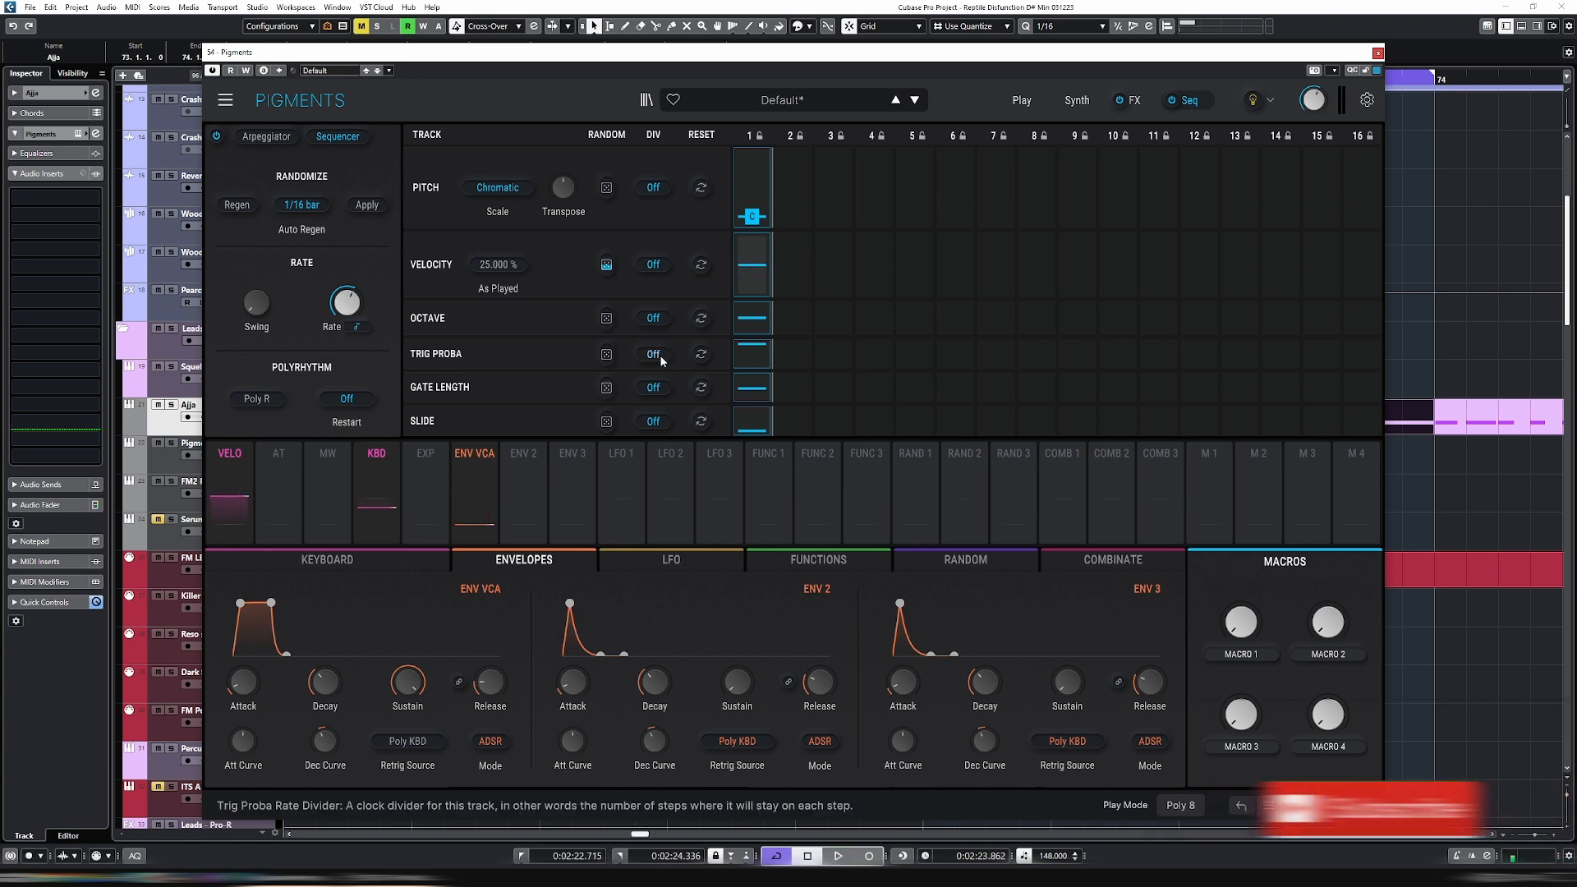
mouse_move(608, 359)
left_click_drag(607, 354, 606, 316)
left_click(760, 354)
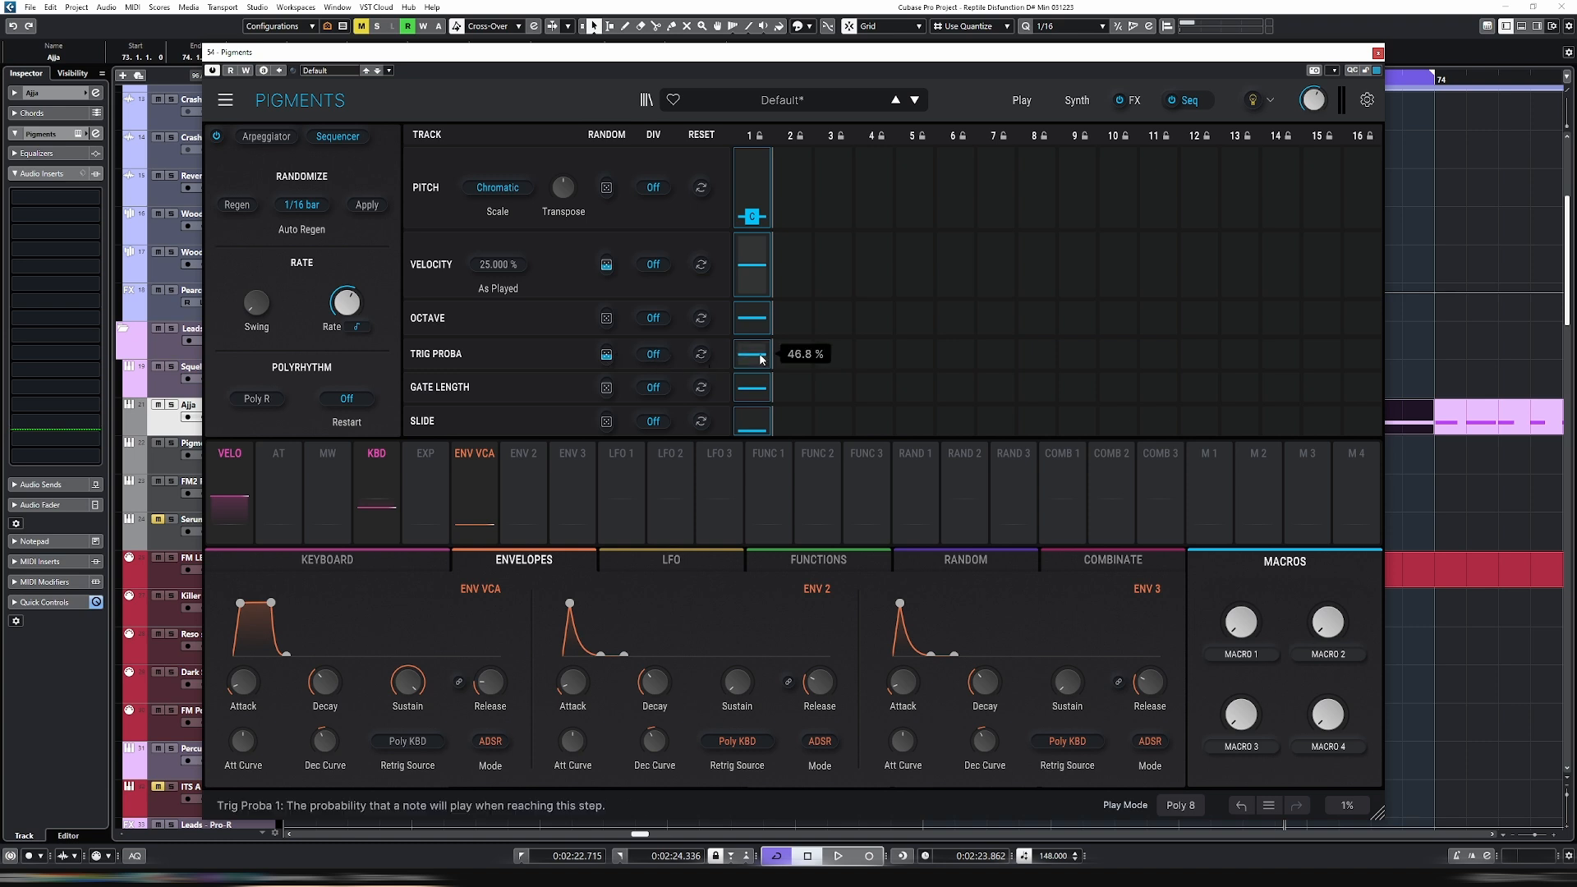
key("space")
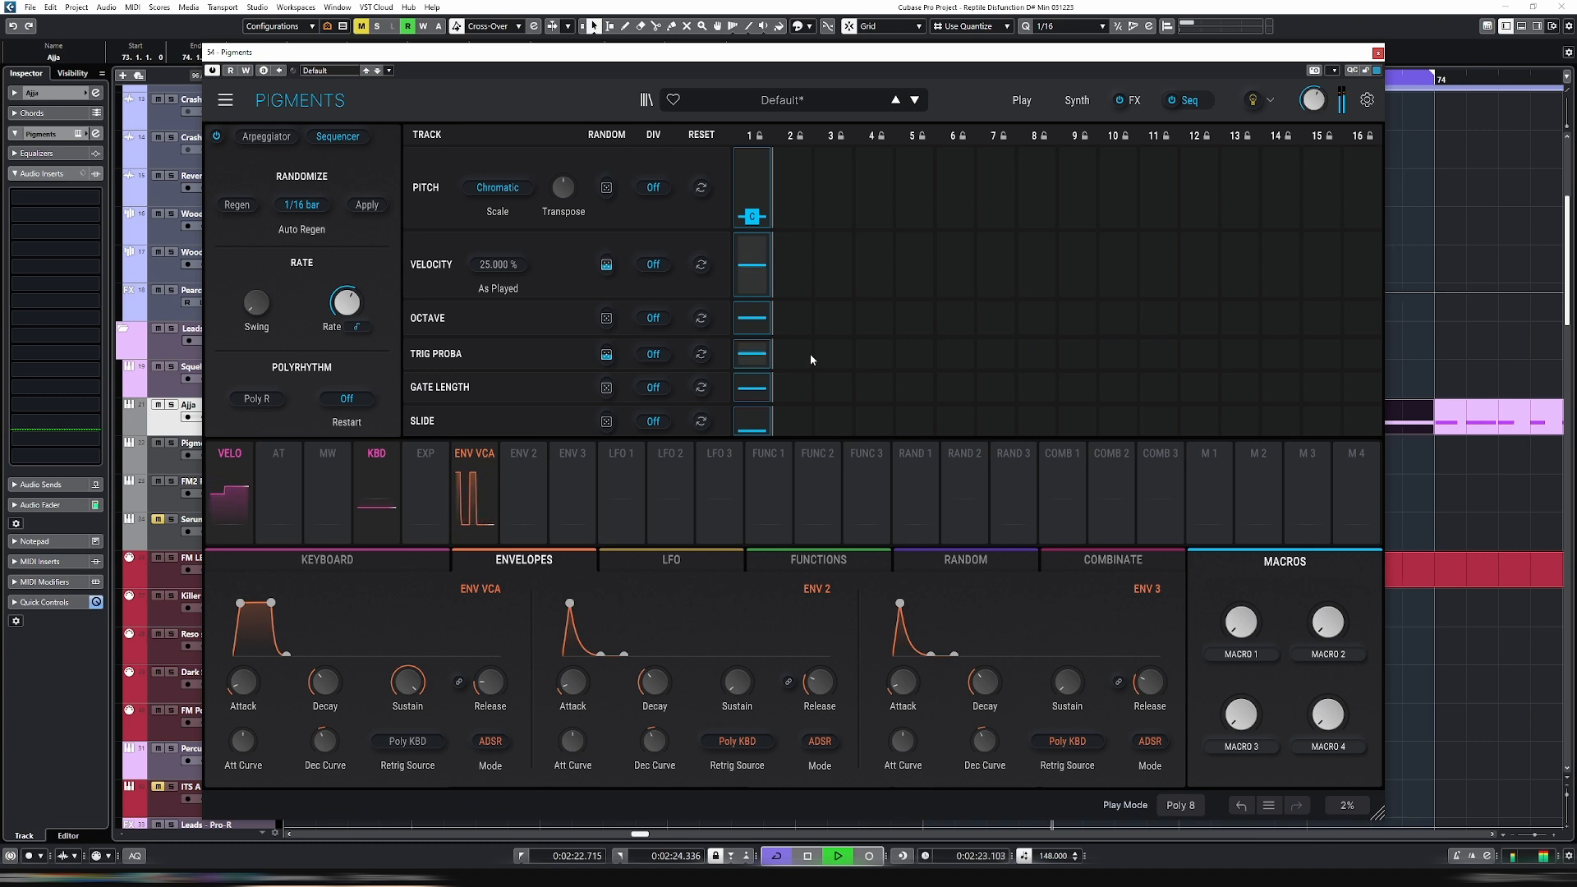
key("space")
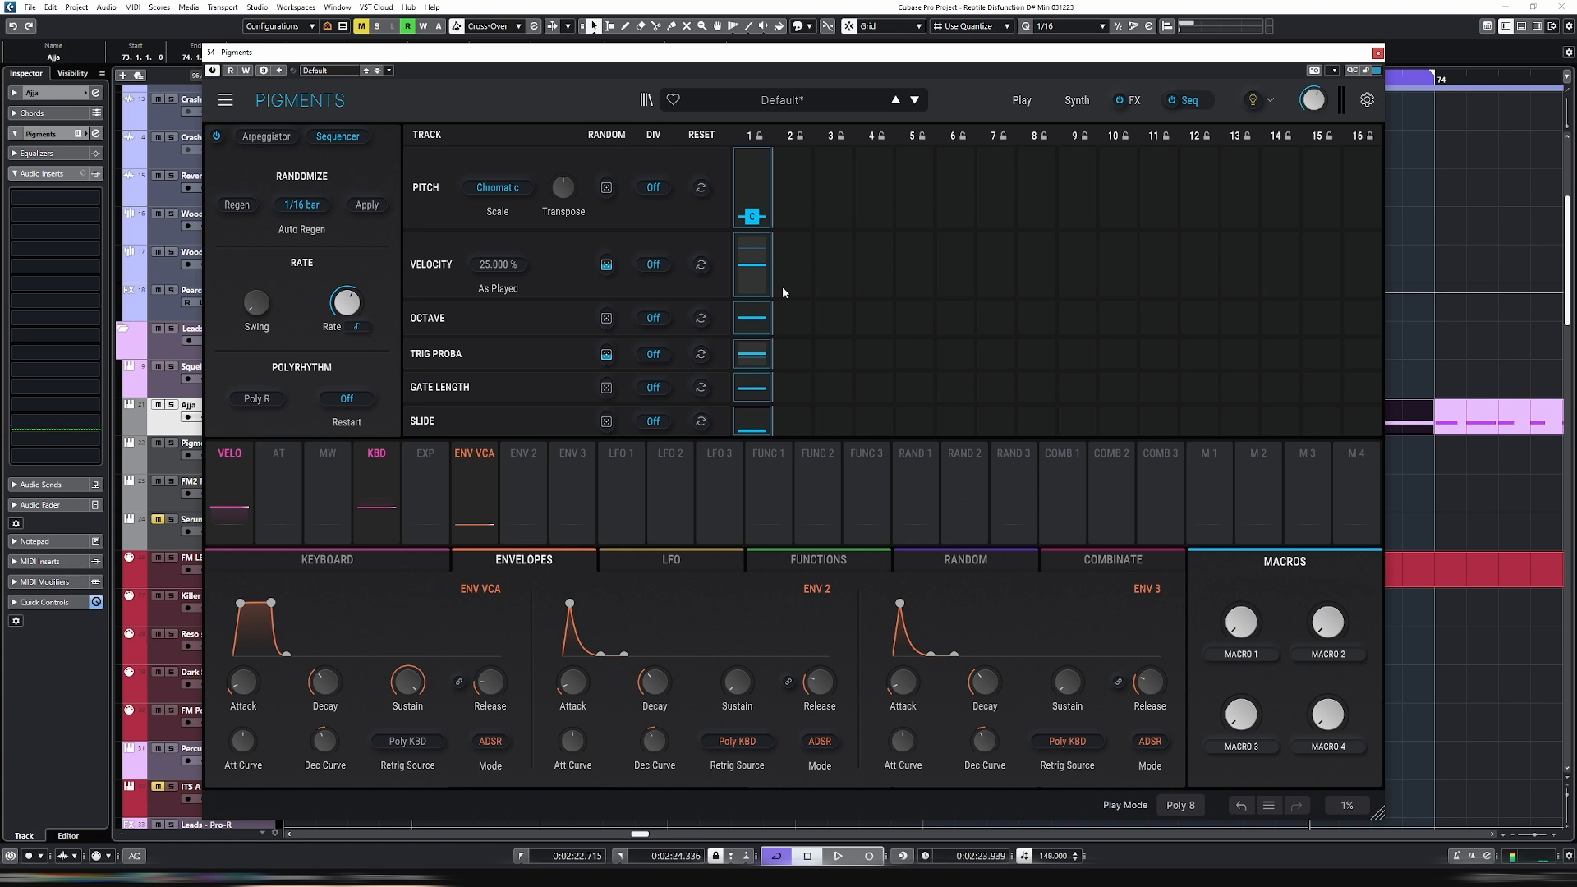
Try a trigger probability randomization amount of 69.6 % and audition the pattern.
key("space")
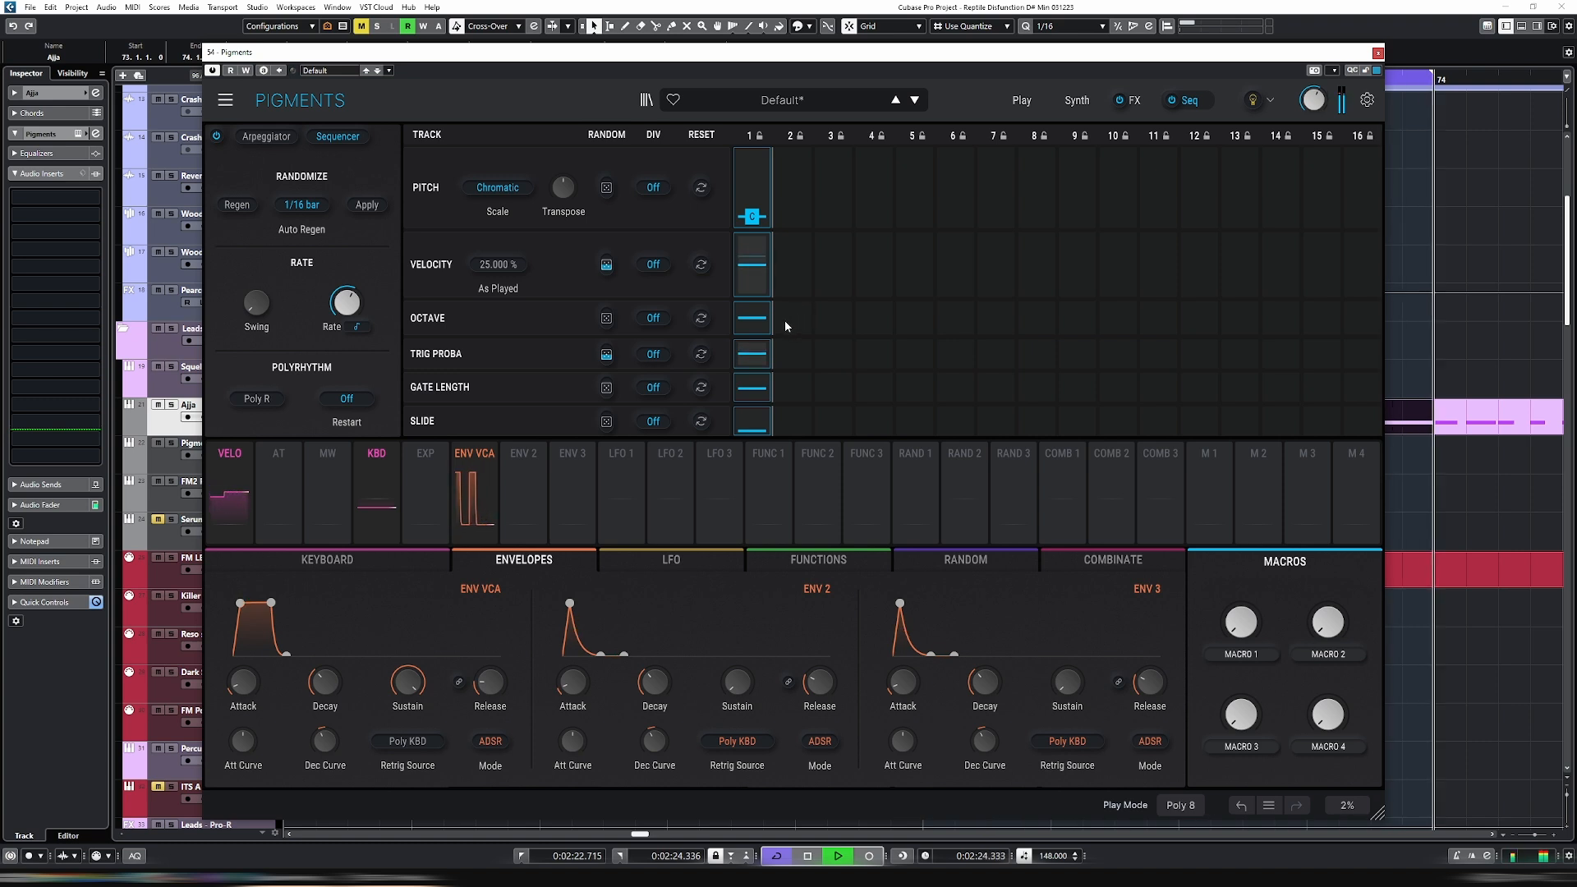
key("space")
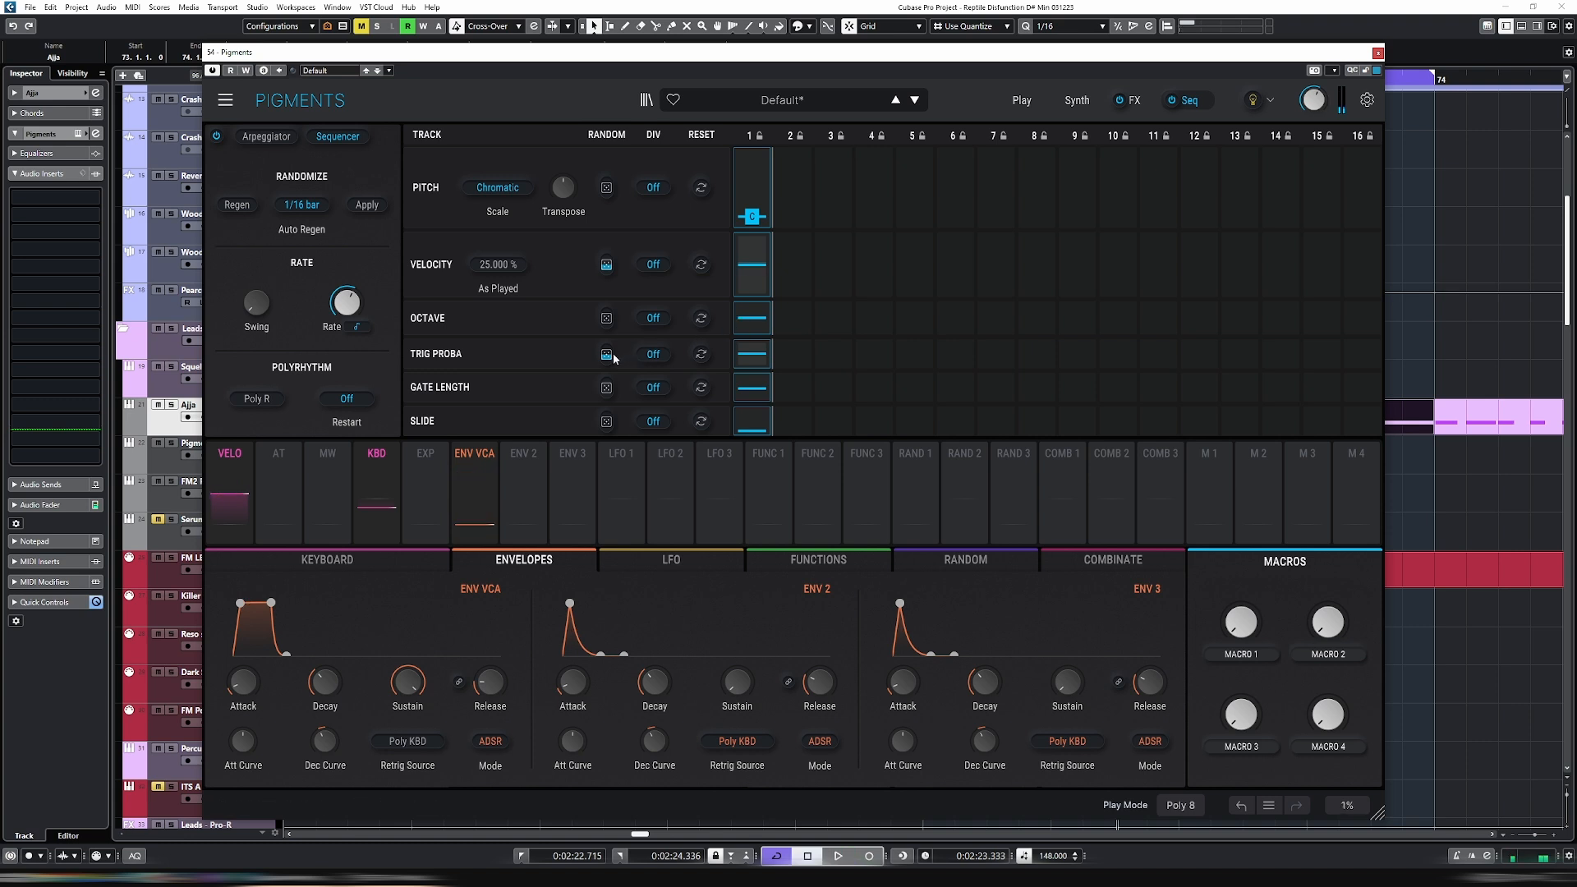
mouse_move(610, 359)
mouse_move(609, 356)
left_mouse_down()
mouse_move(609, 322)
mouse_move(611, 351)
left_mouse_up()
key("space")
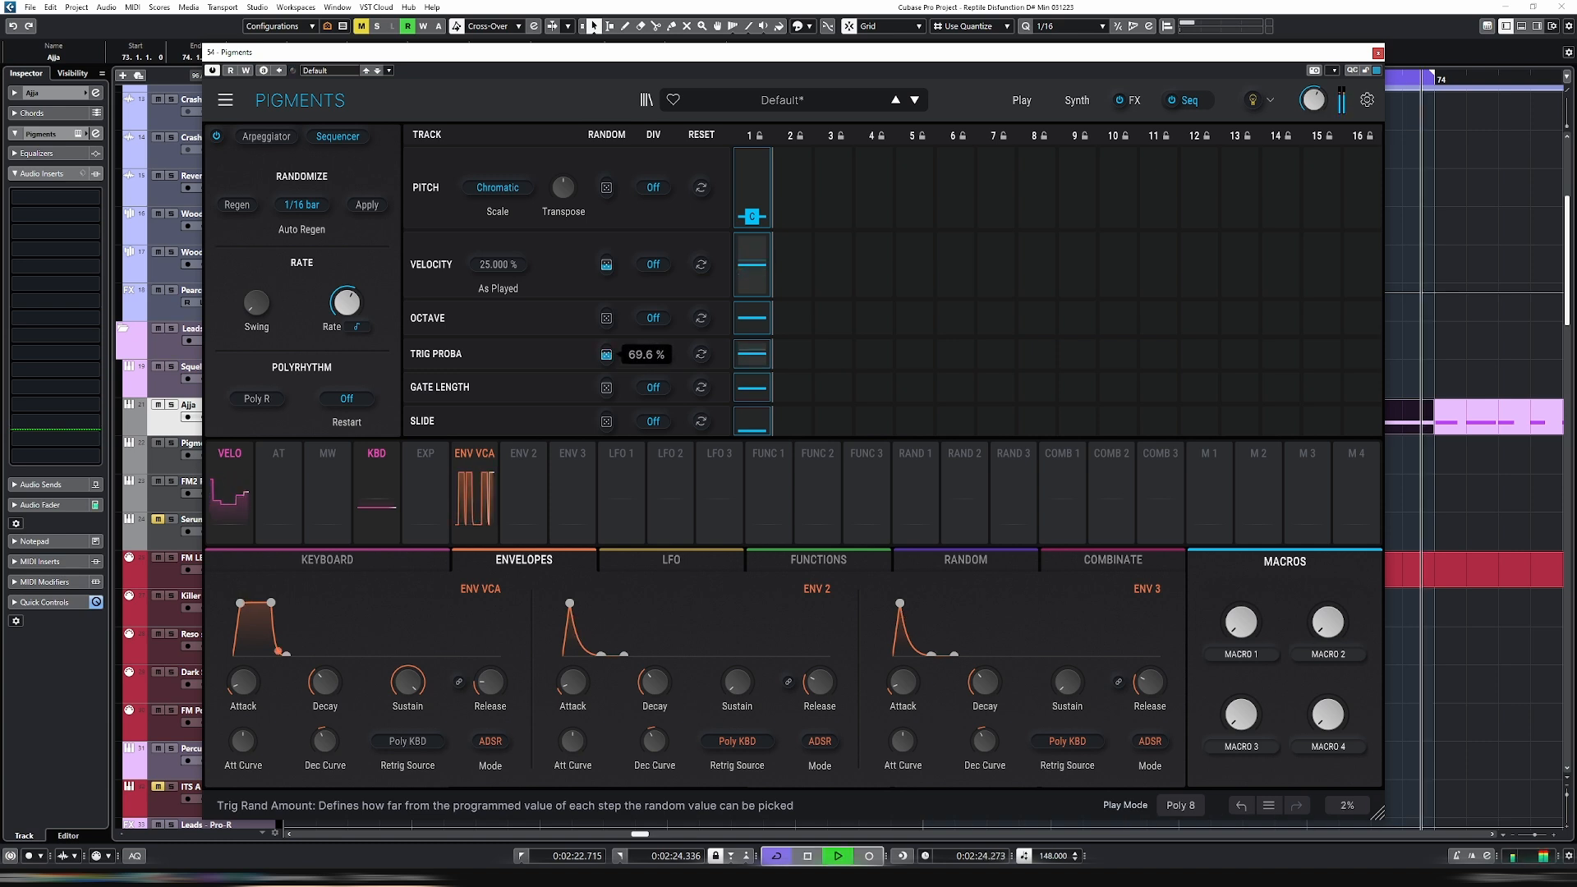
key("space")
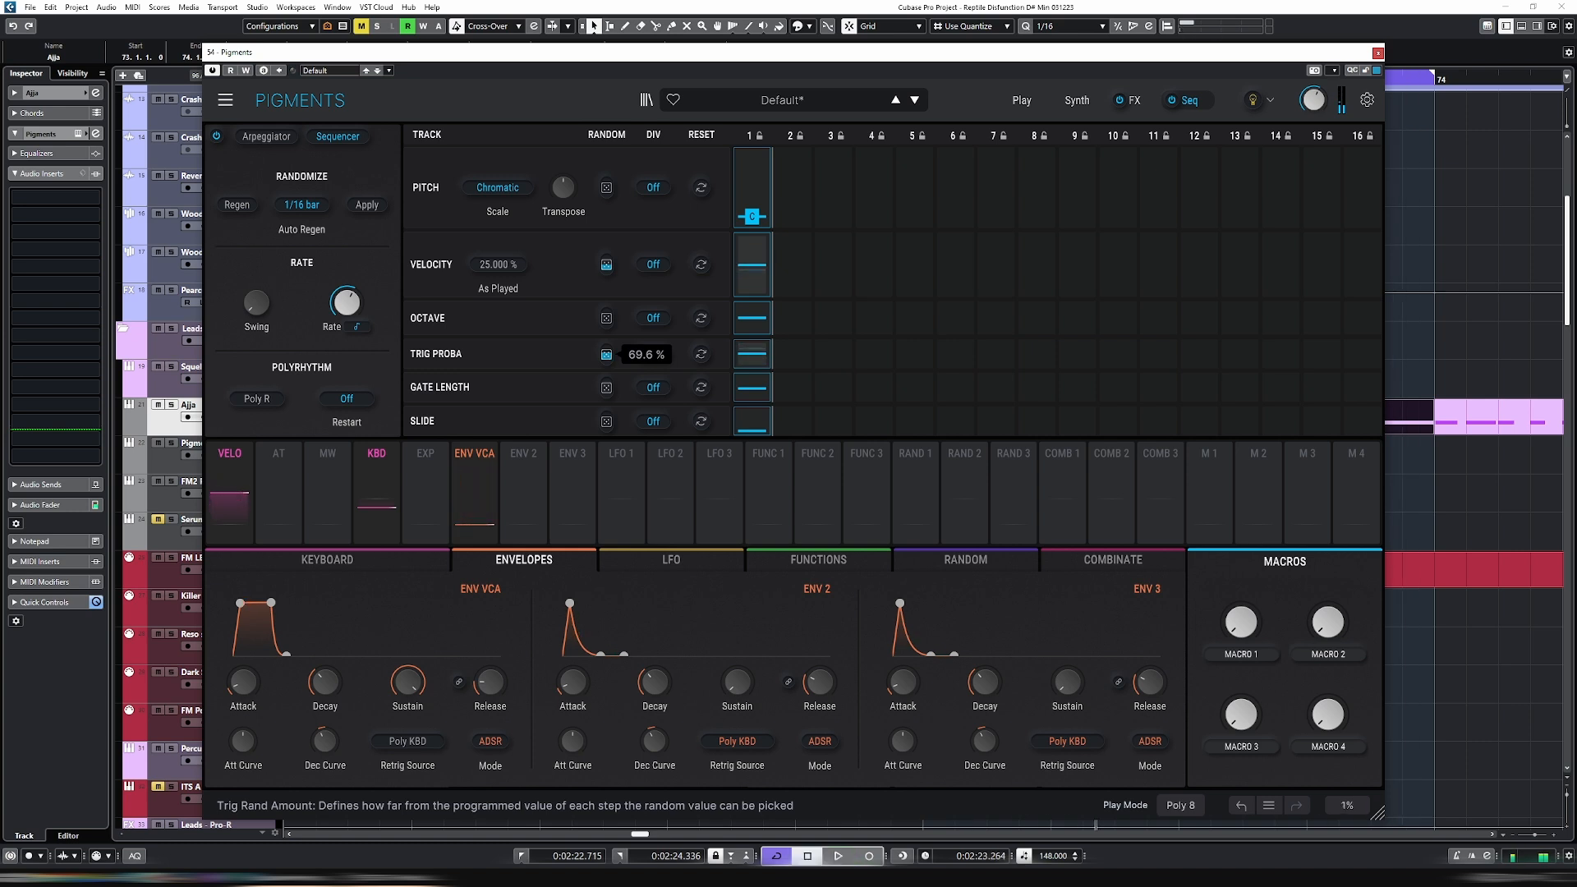
Lower the trigger probability randomization to 31.2 %, readjust it slightly, and audition the changes.
left_click_drag(610, 354, 610, 366)
key("space")
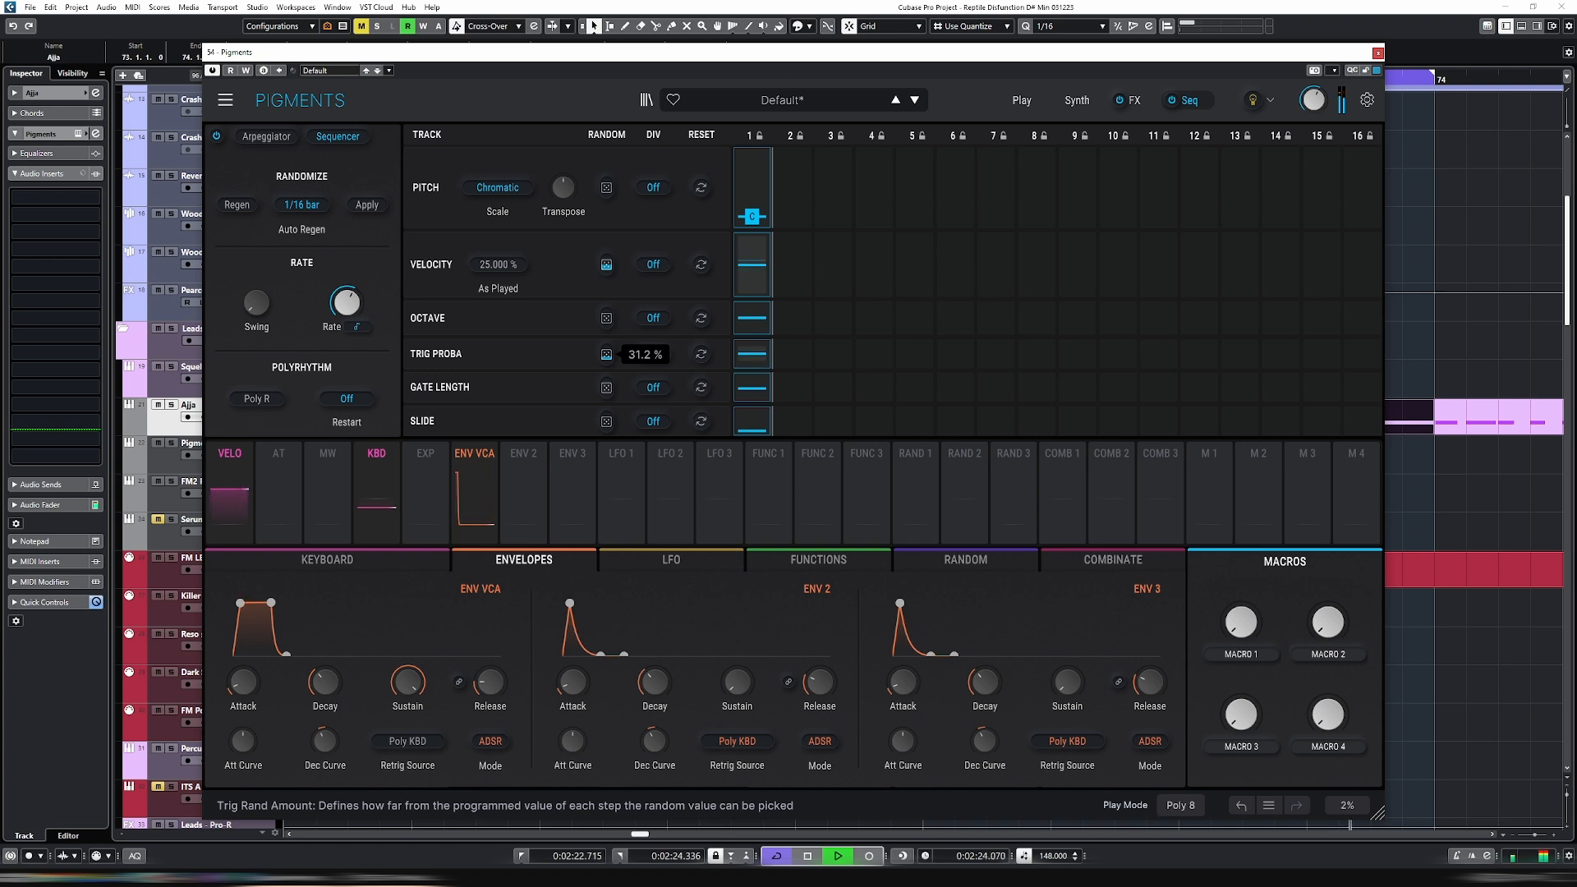
key("space")
left_click_drag(610, 360, 681, 353)
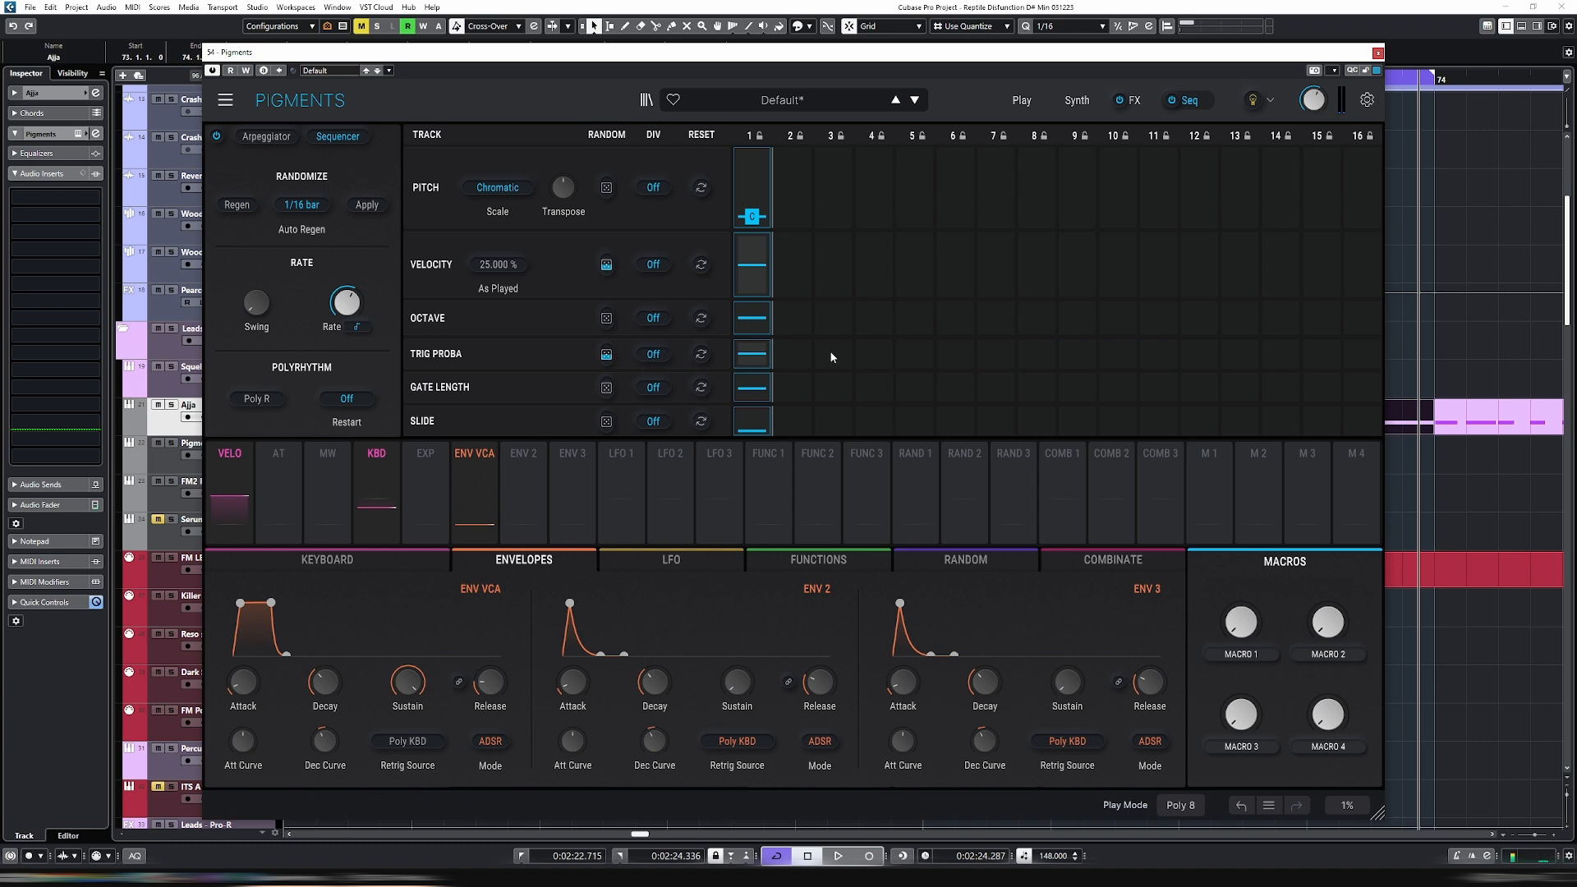
key("space")
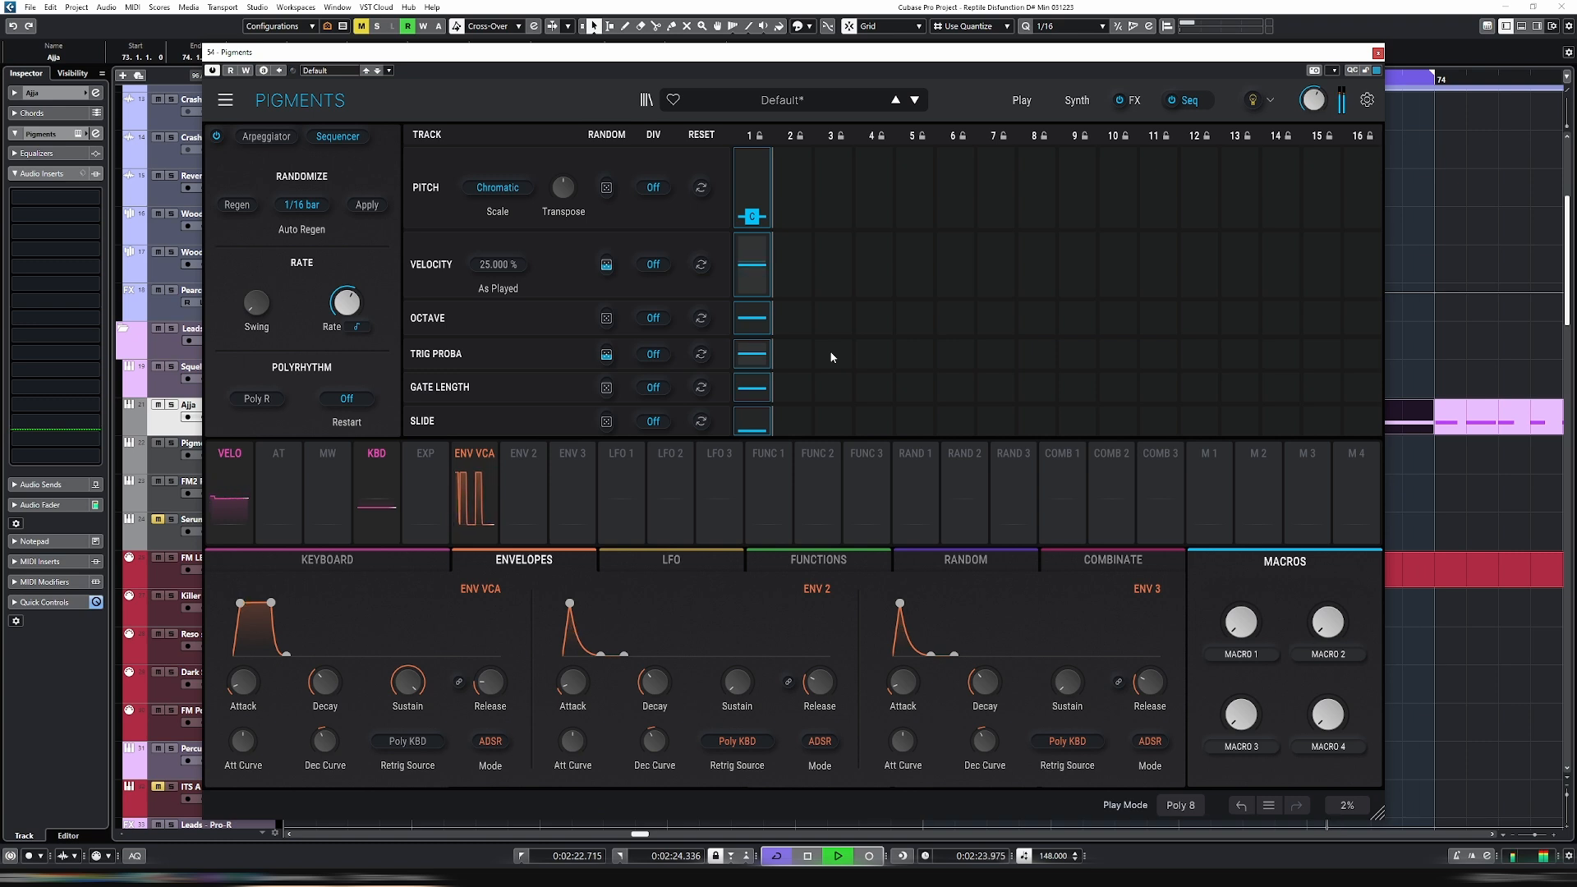
key("space")
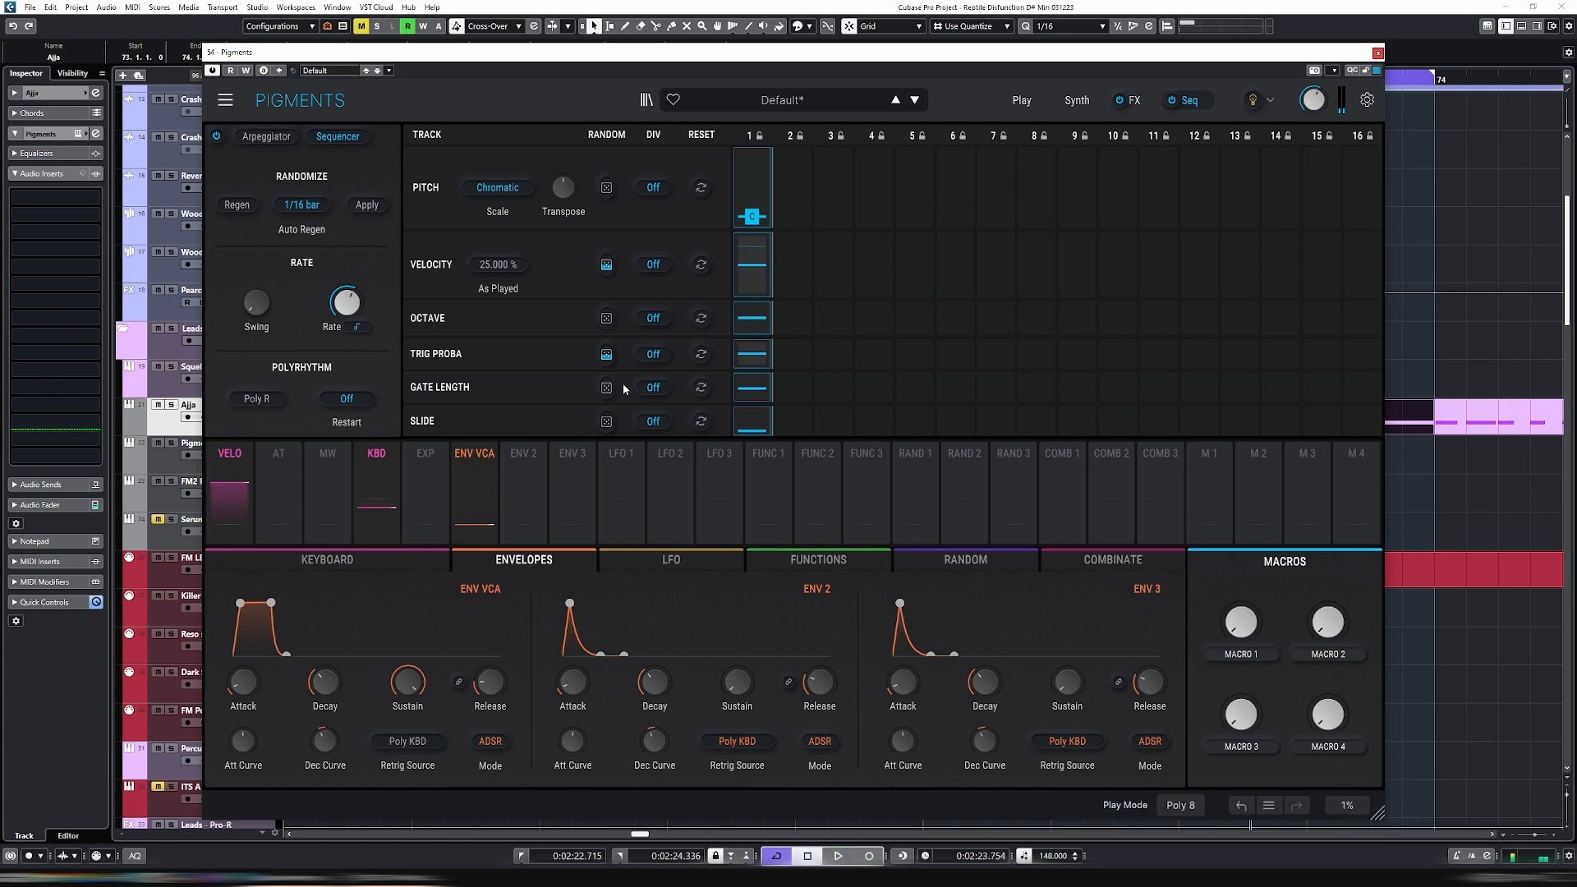
Shorten step 1's gate length, set the gate length randomization to 67.2 %, and start playback.
mouse_move(609, 393)
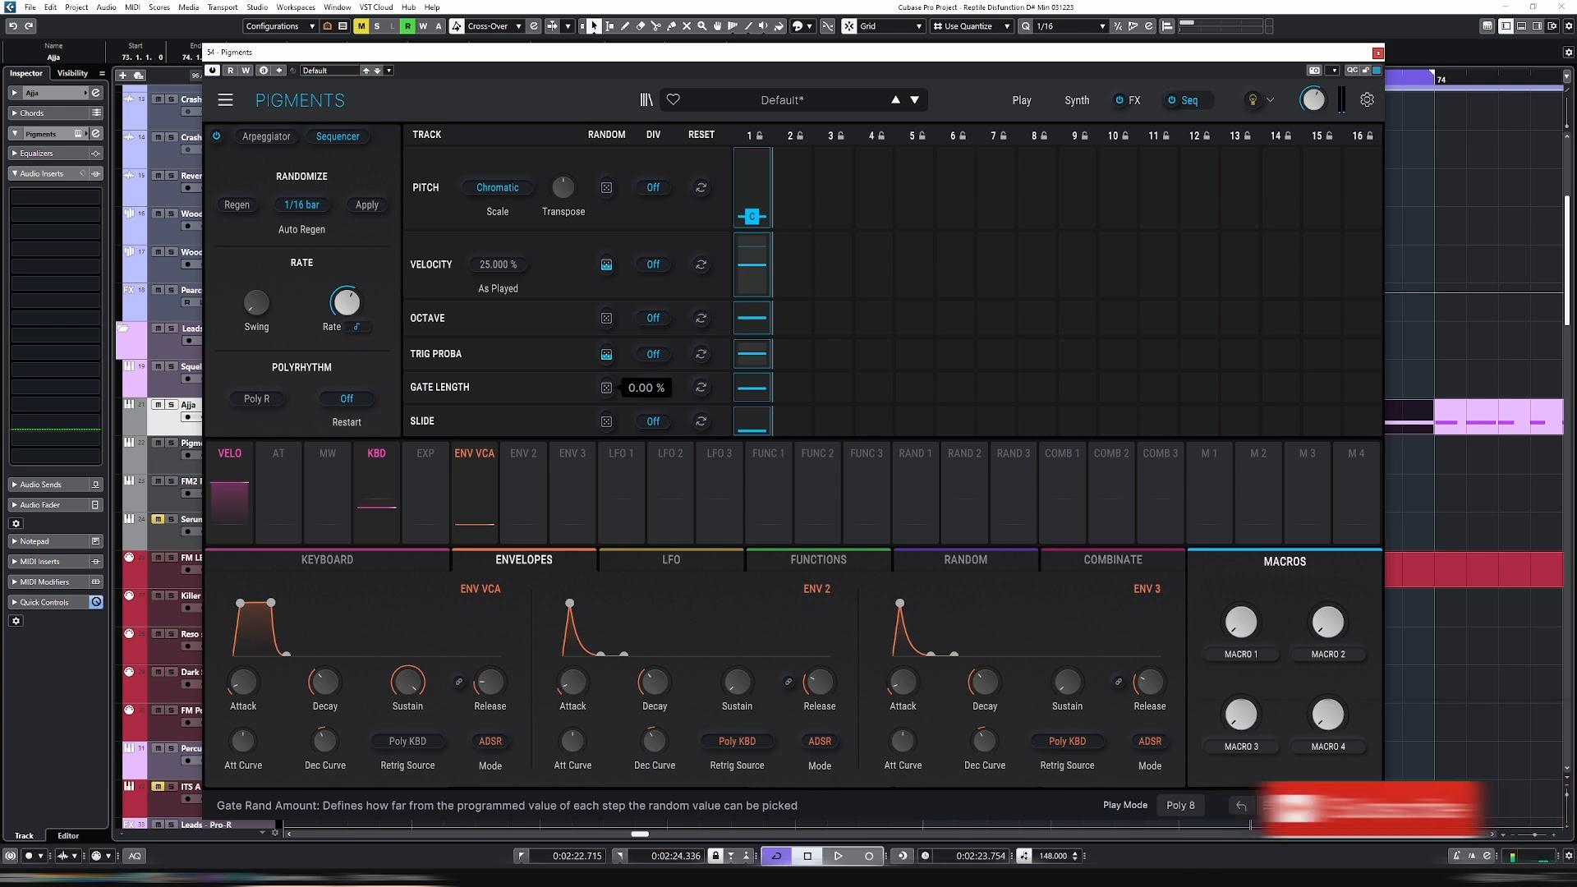
left_click_drag(756, 389, 760, 402)
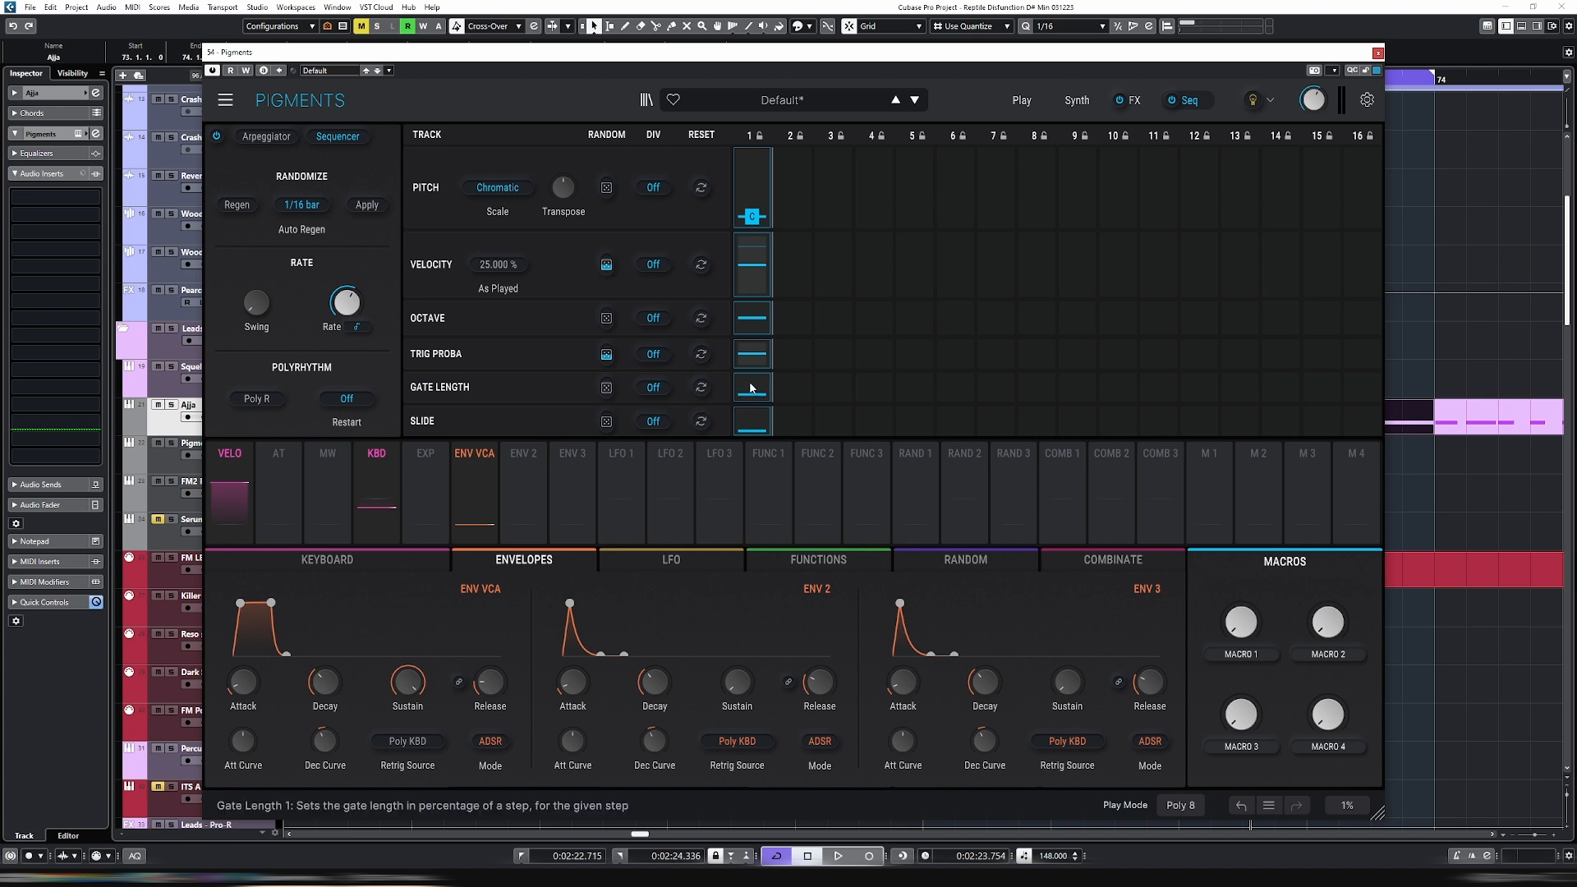
left_click_drag(605, 391, 607, 374)
key("space")
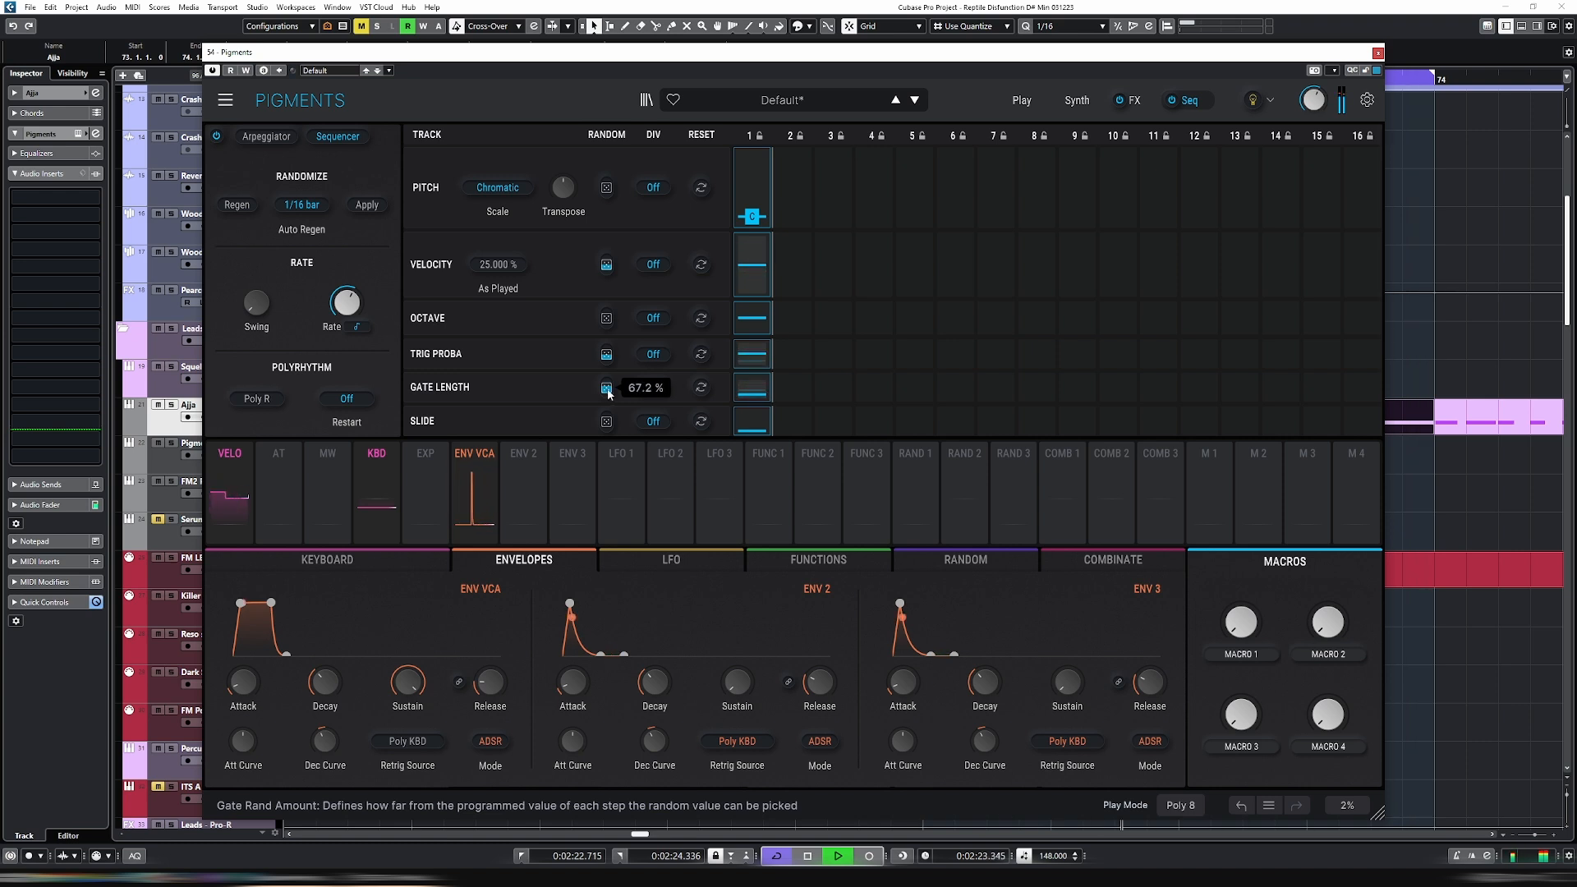
During playback, set the gate length randomization to about 58 % and step 1's gate length to about 48 %.
left_click_drag(758, 394, 760, 390)
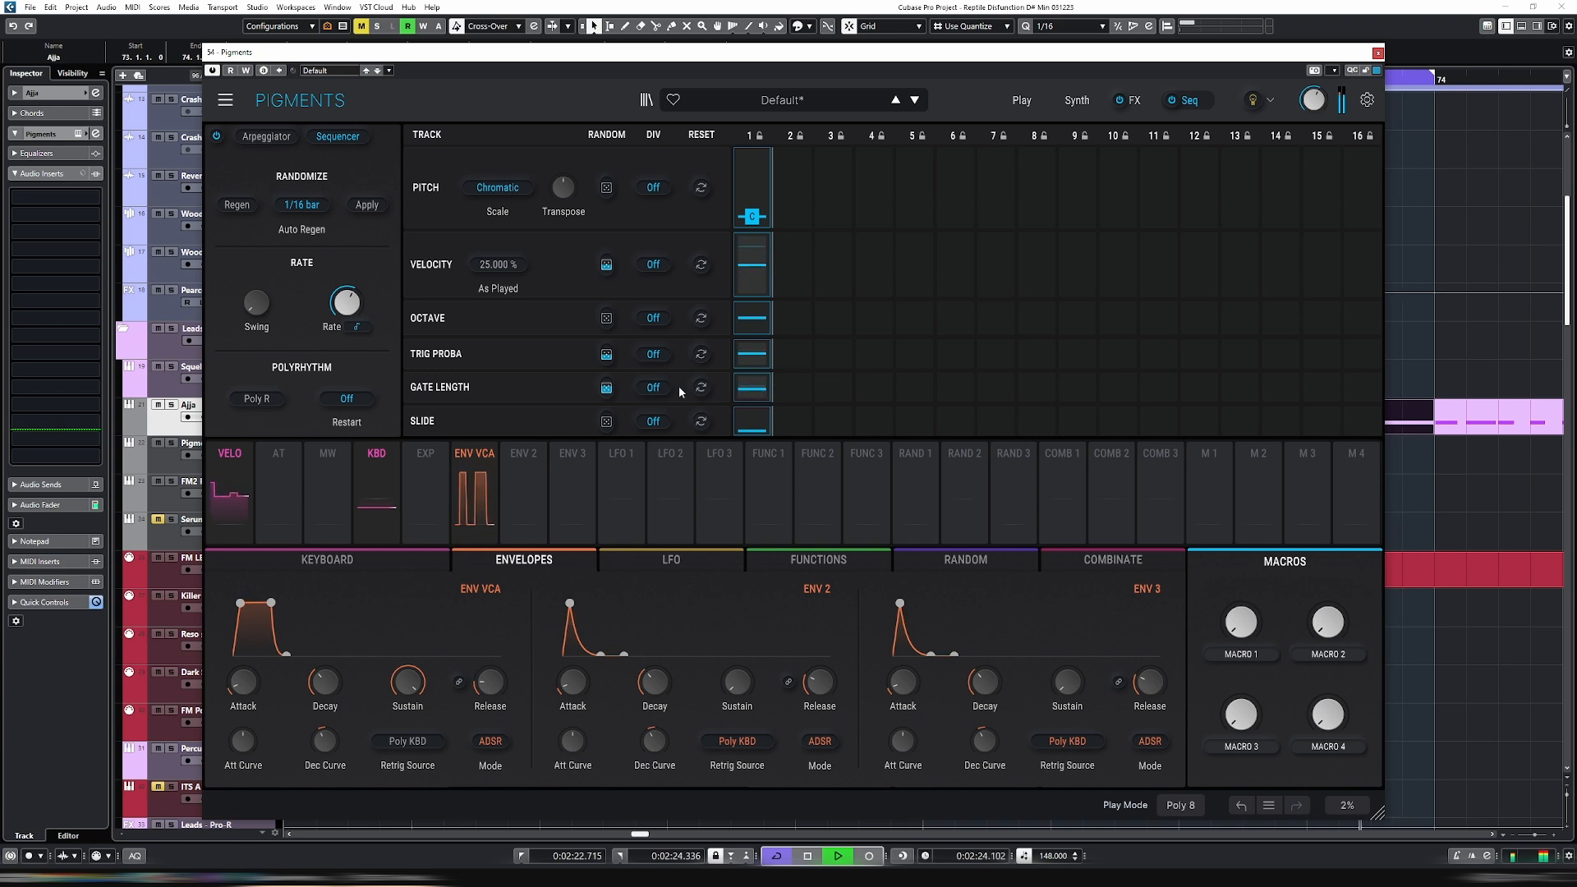
left_click_drag(607, 387, 606, 395)
left_click_drag(761, 391, 760, 389)
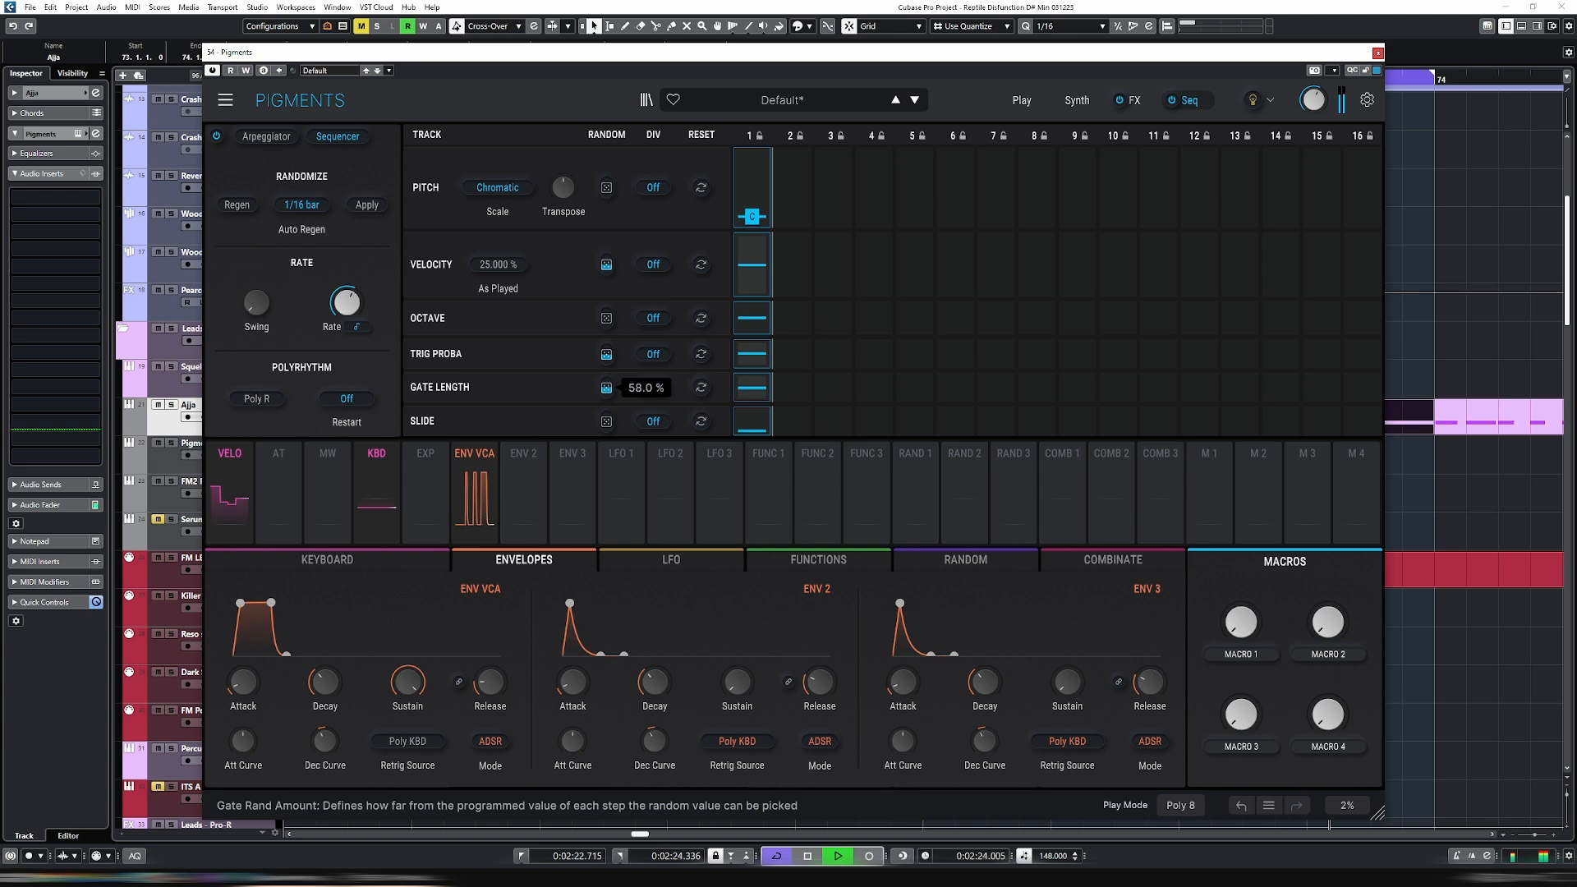
left_click_drag(750, 388, 752, 393)
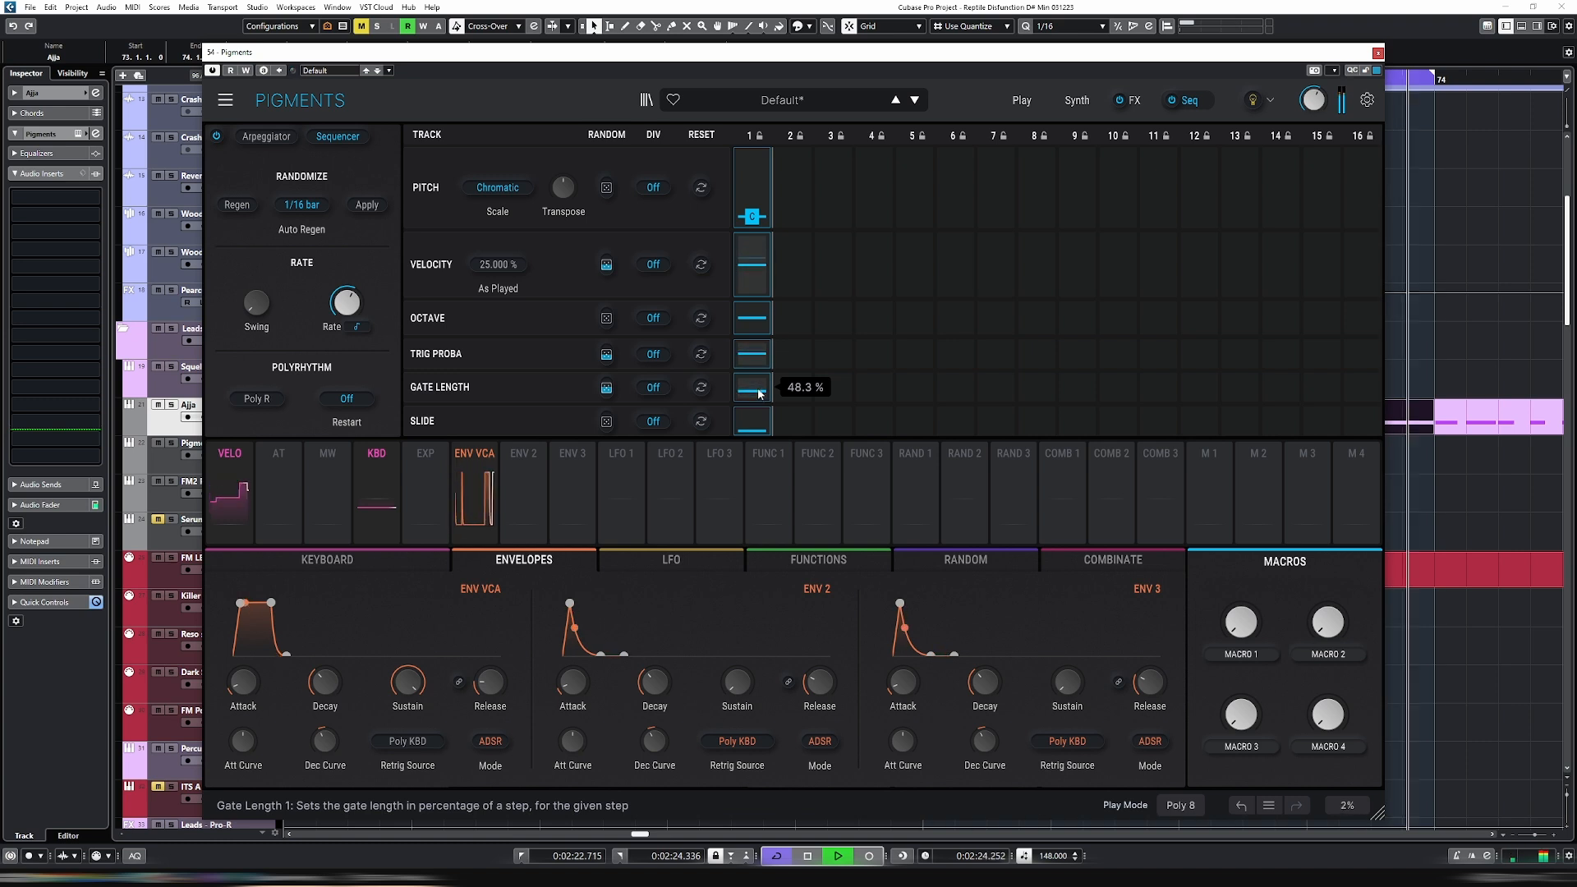
mouse_move(763, 363)
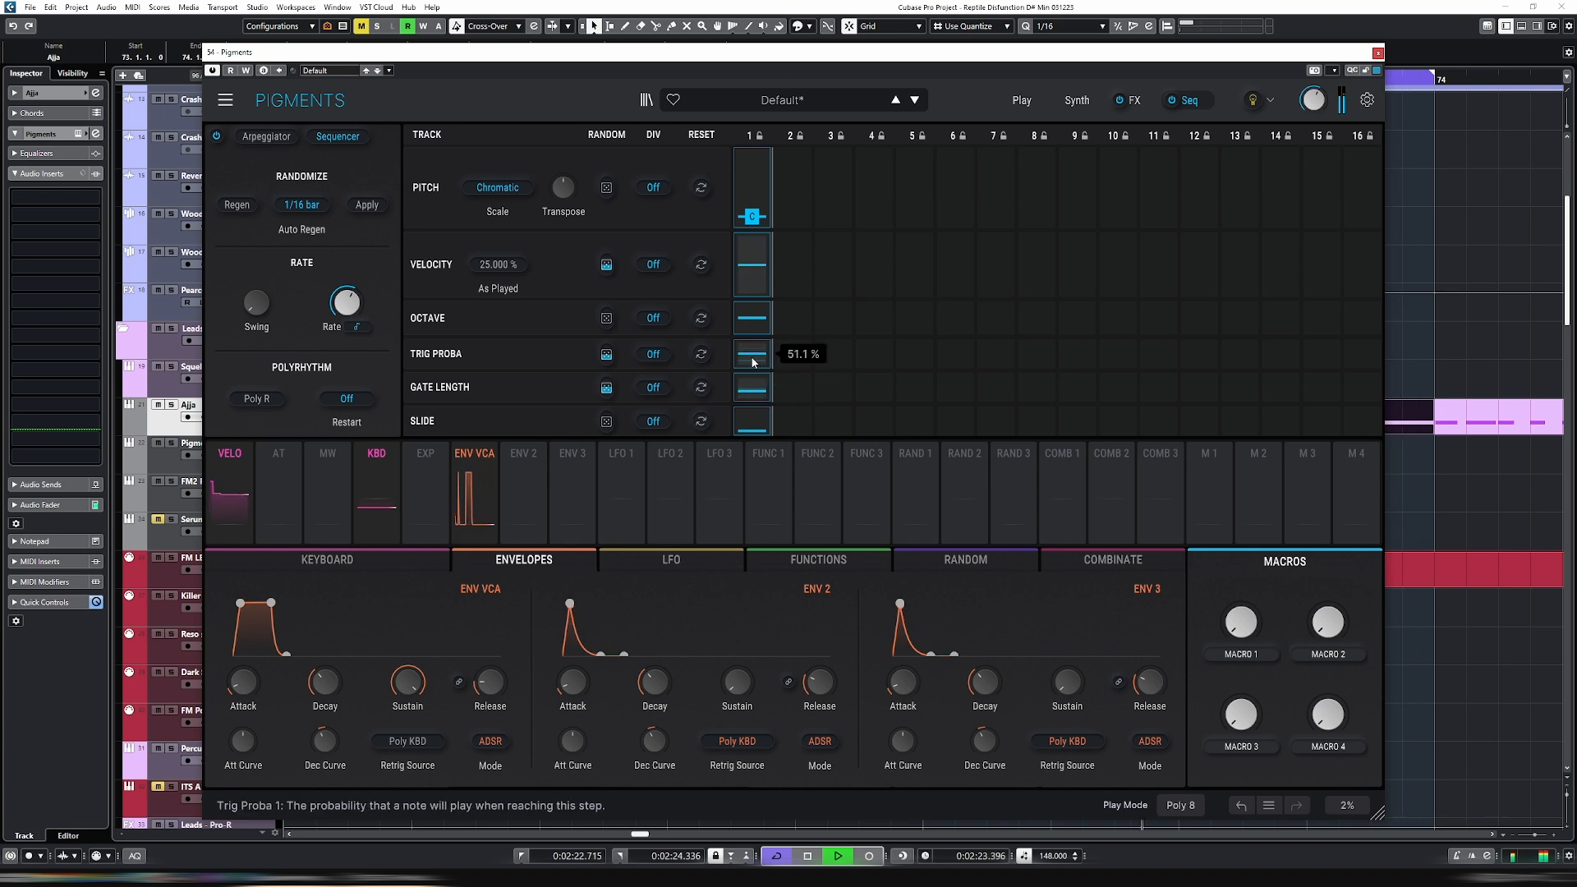
key("space")
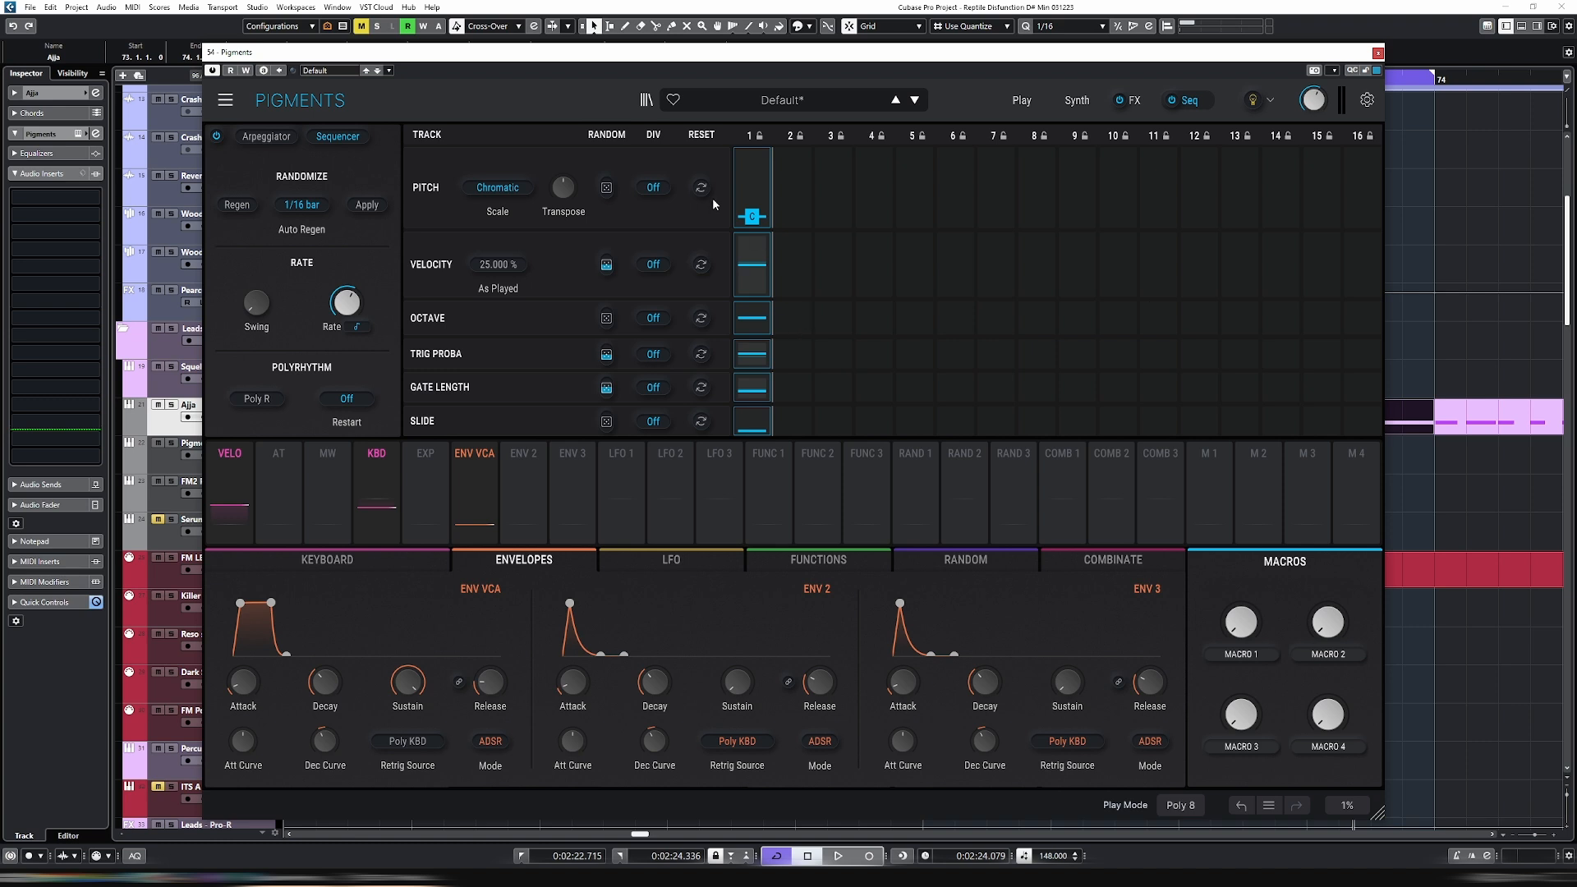
Raise step 1's gate length to about 97 % and fine-tune the gate length randomization while listening.
mouse_move(756, 157)
key("space")
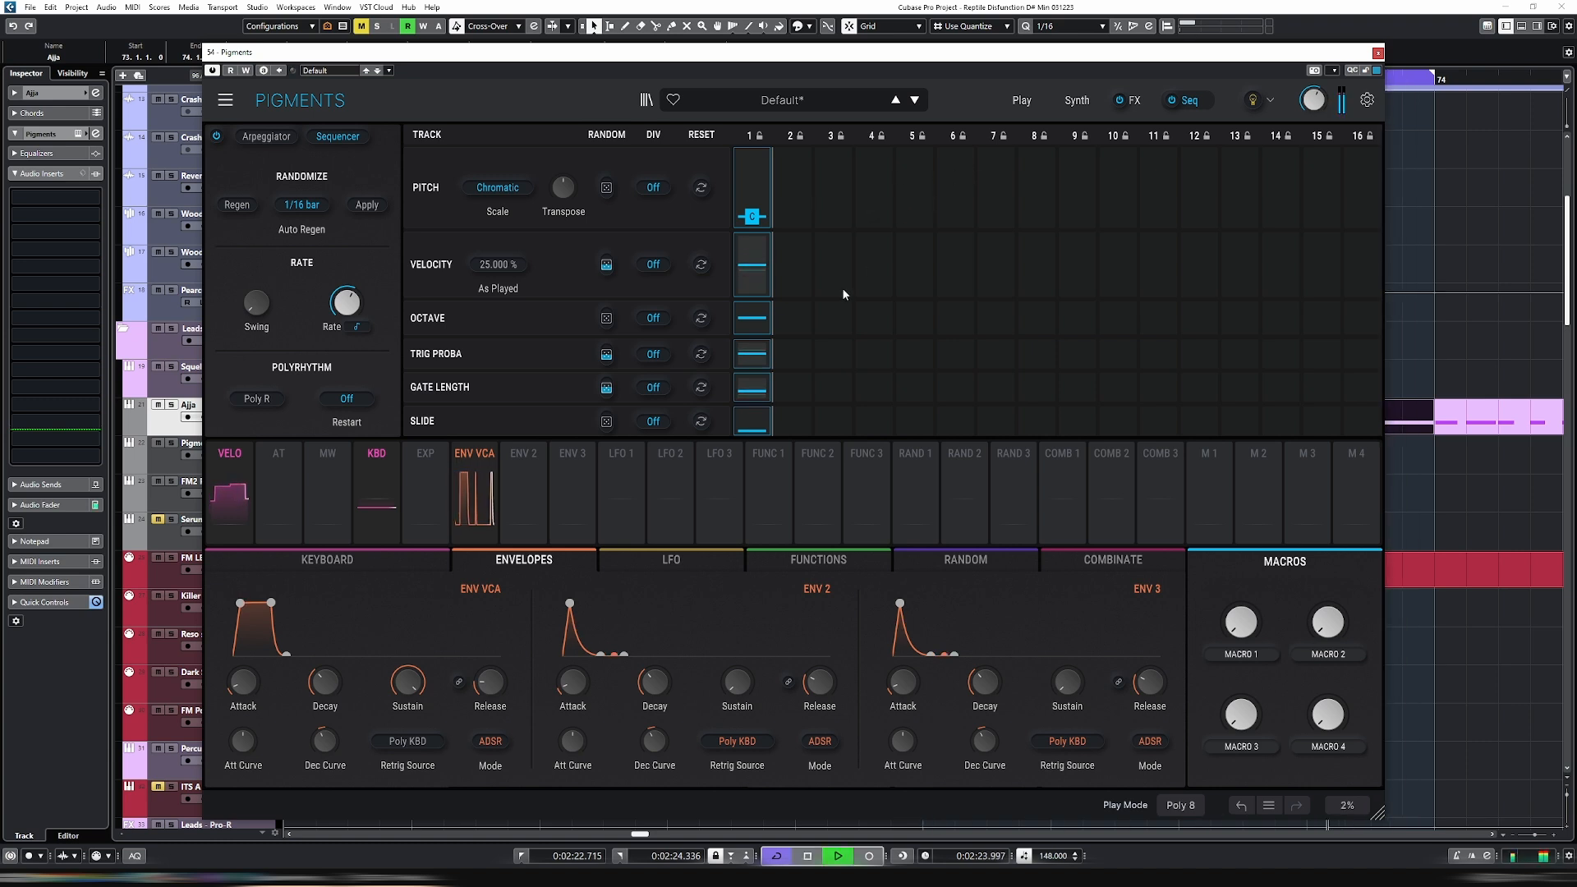
left_click_drag(754, 391, 755, 388)
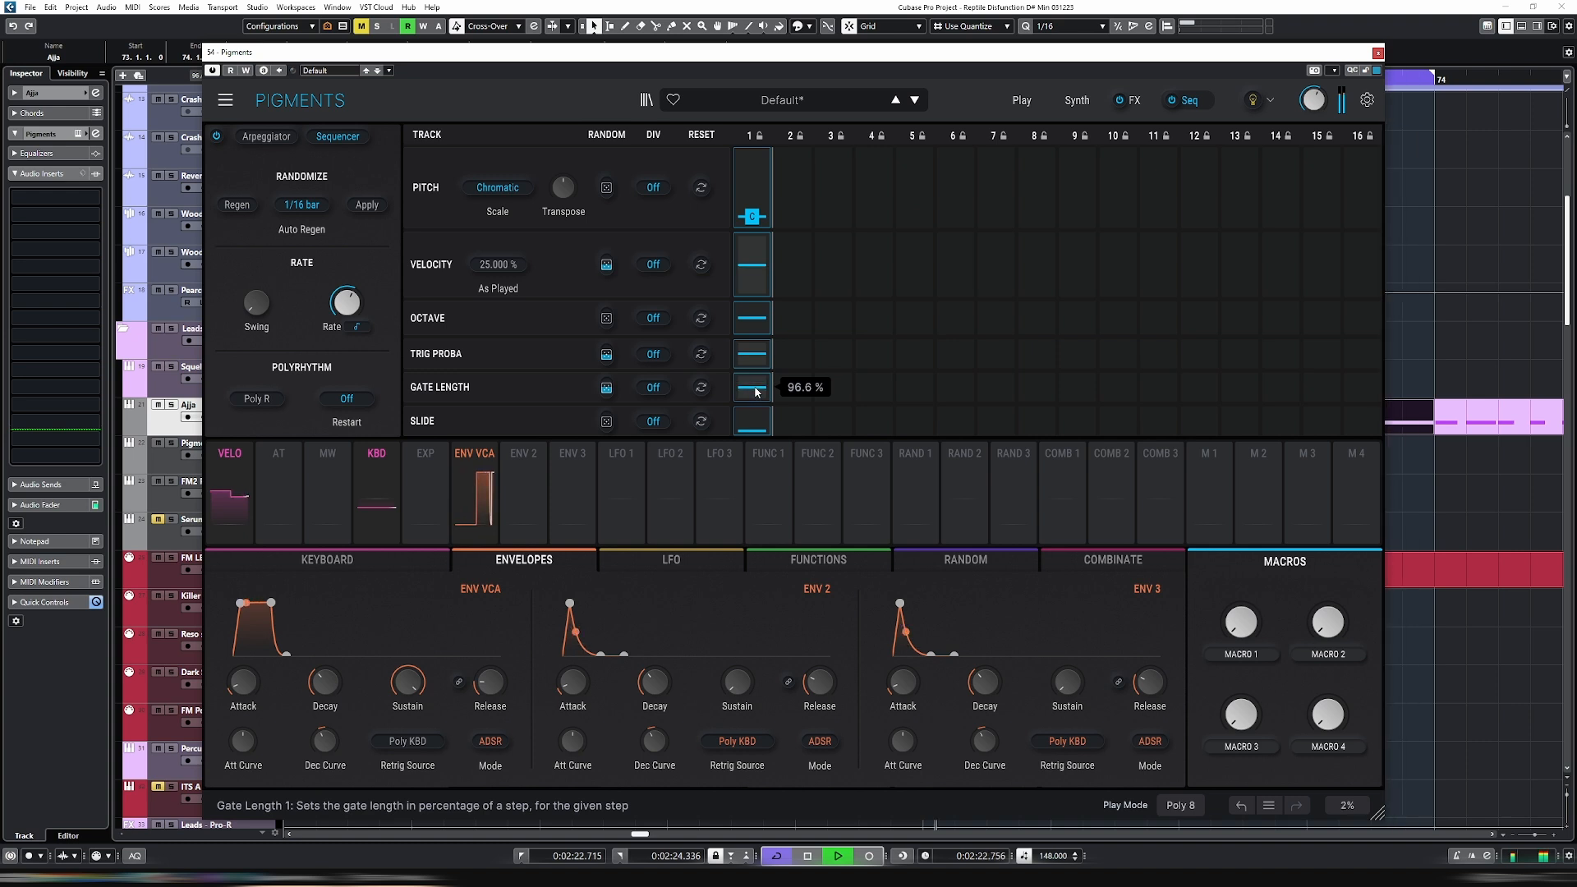
left_click_drag(607, 390, 607, 383)
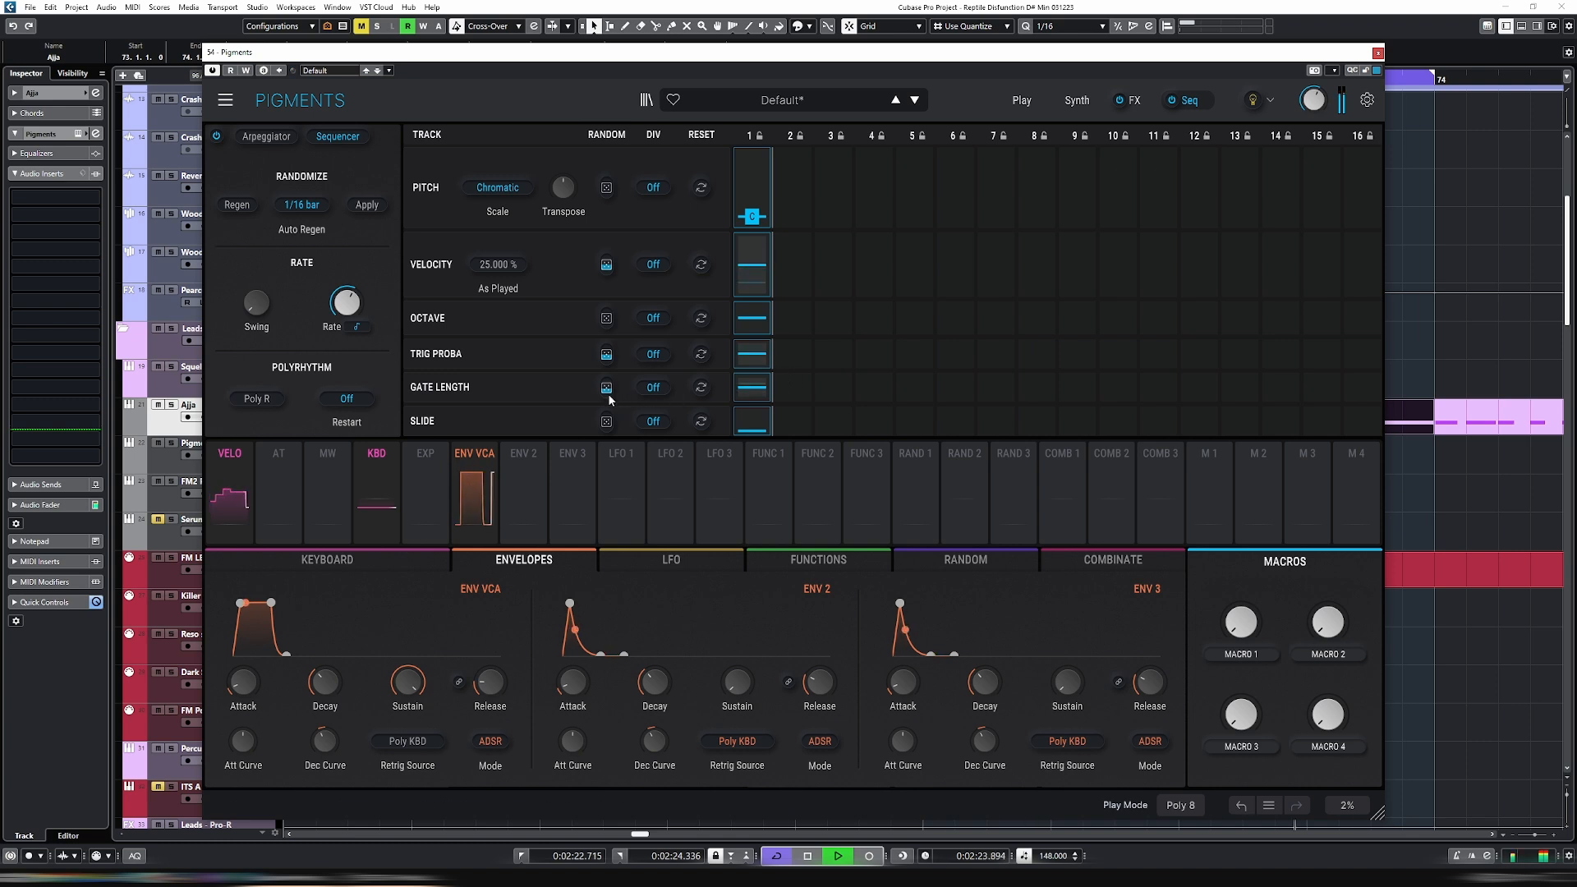
left_click_drag(607, 388, 607, 378)
left_click_drag(752, 388, 761, 391)
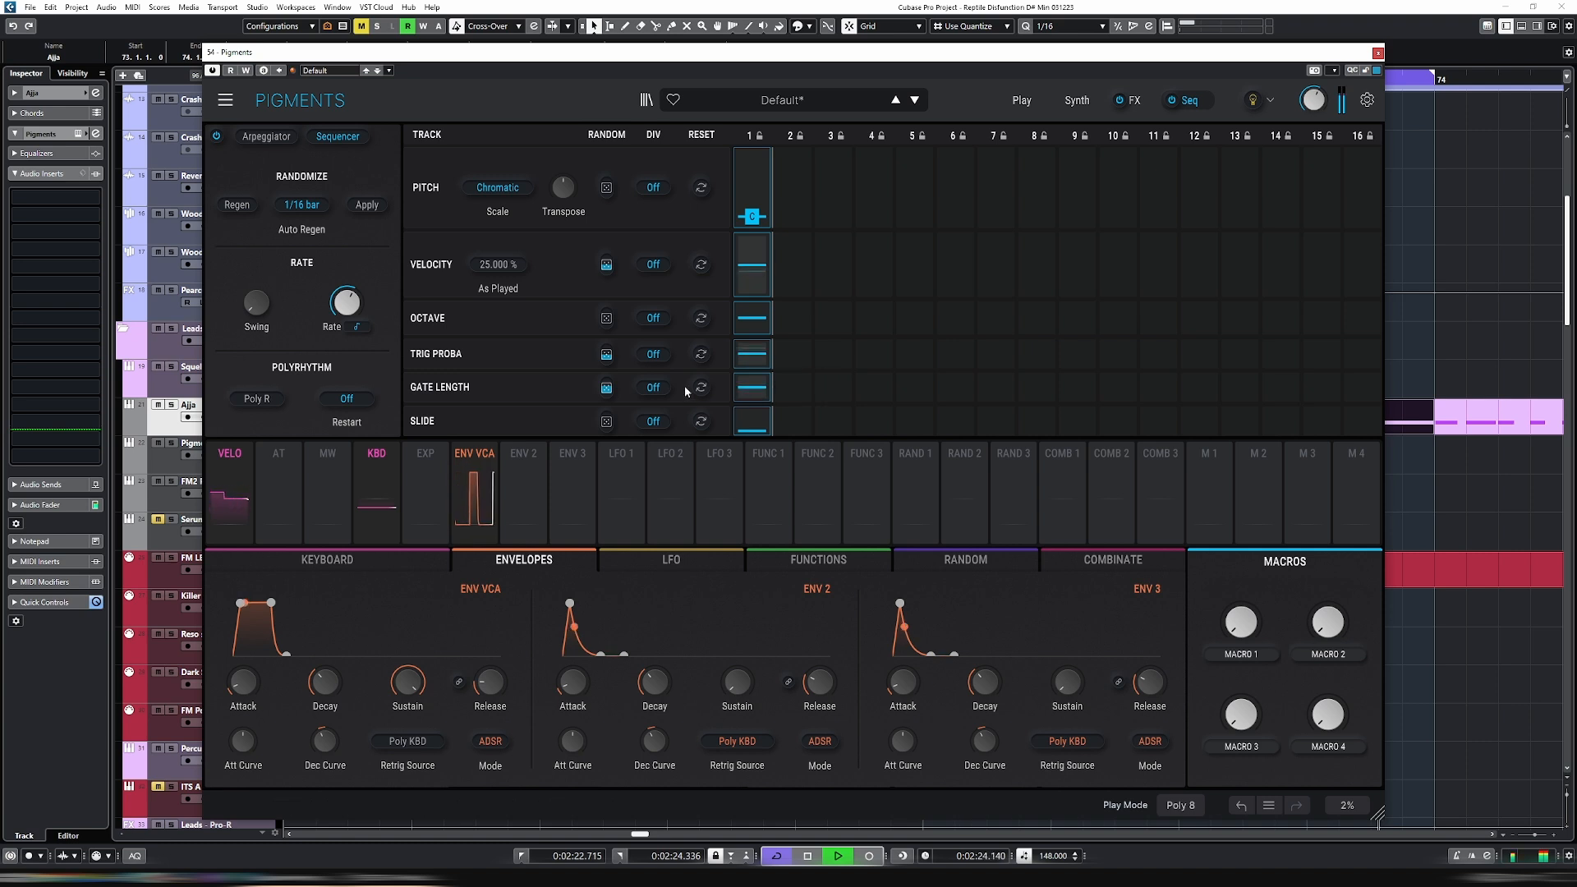
left_click_drag(606, 387, 606, 394)
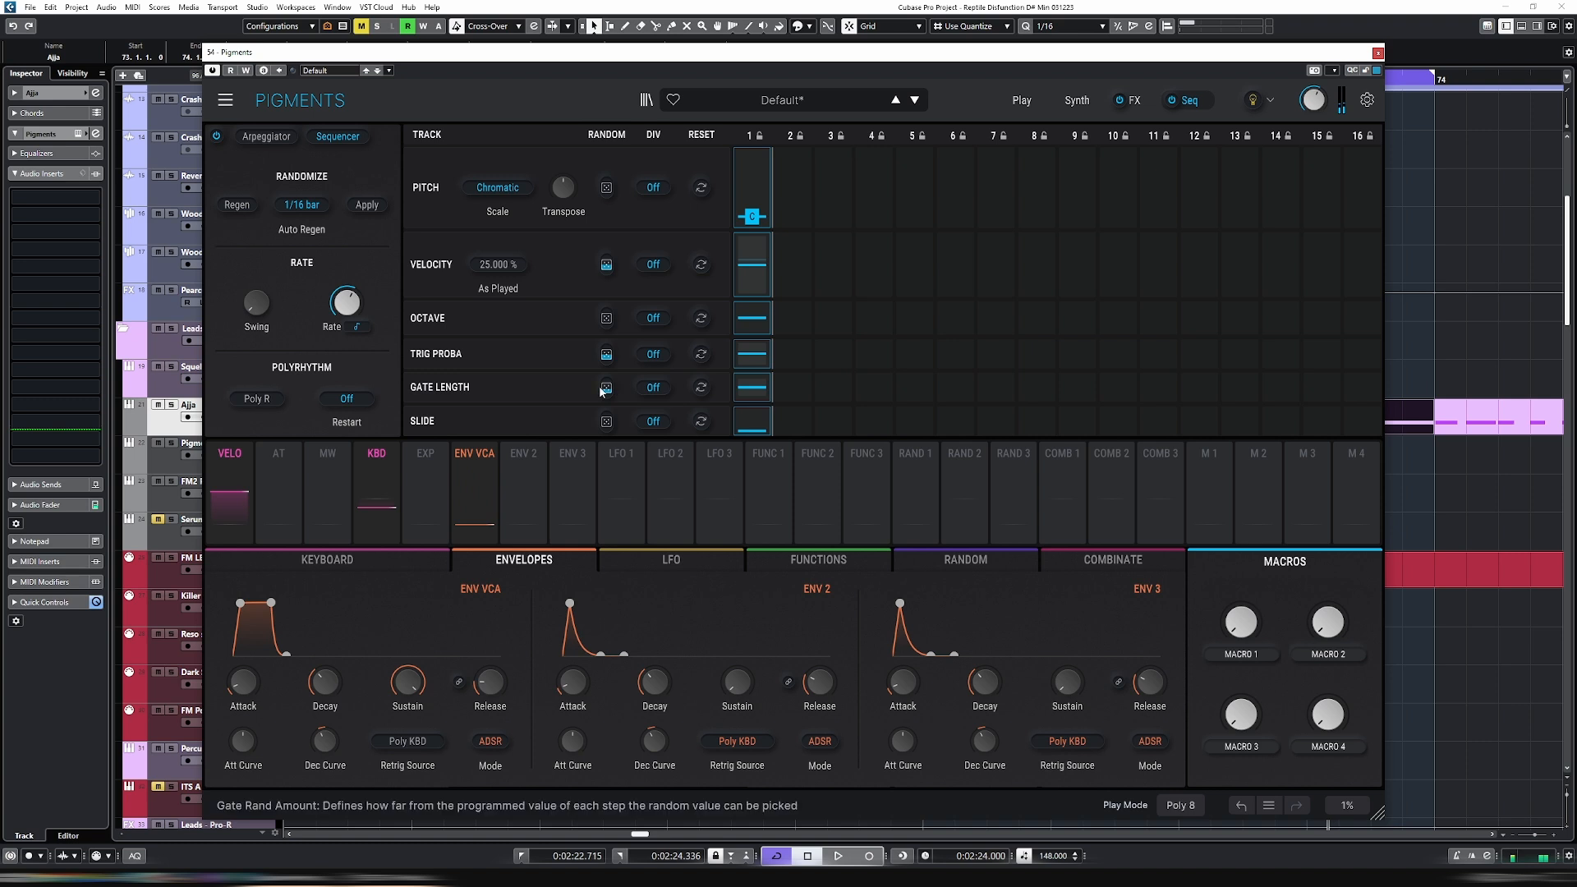
left_click_drag(611, 389, 610, 386)
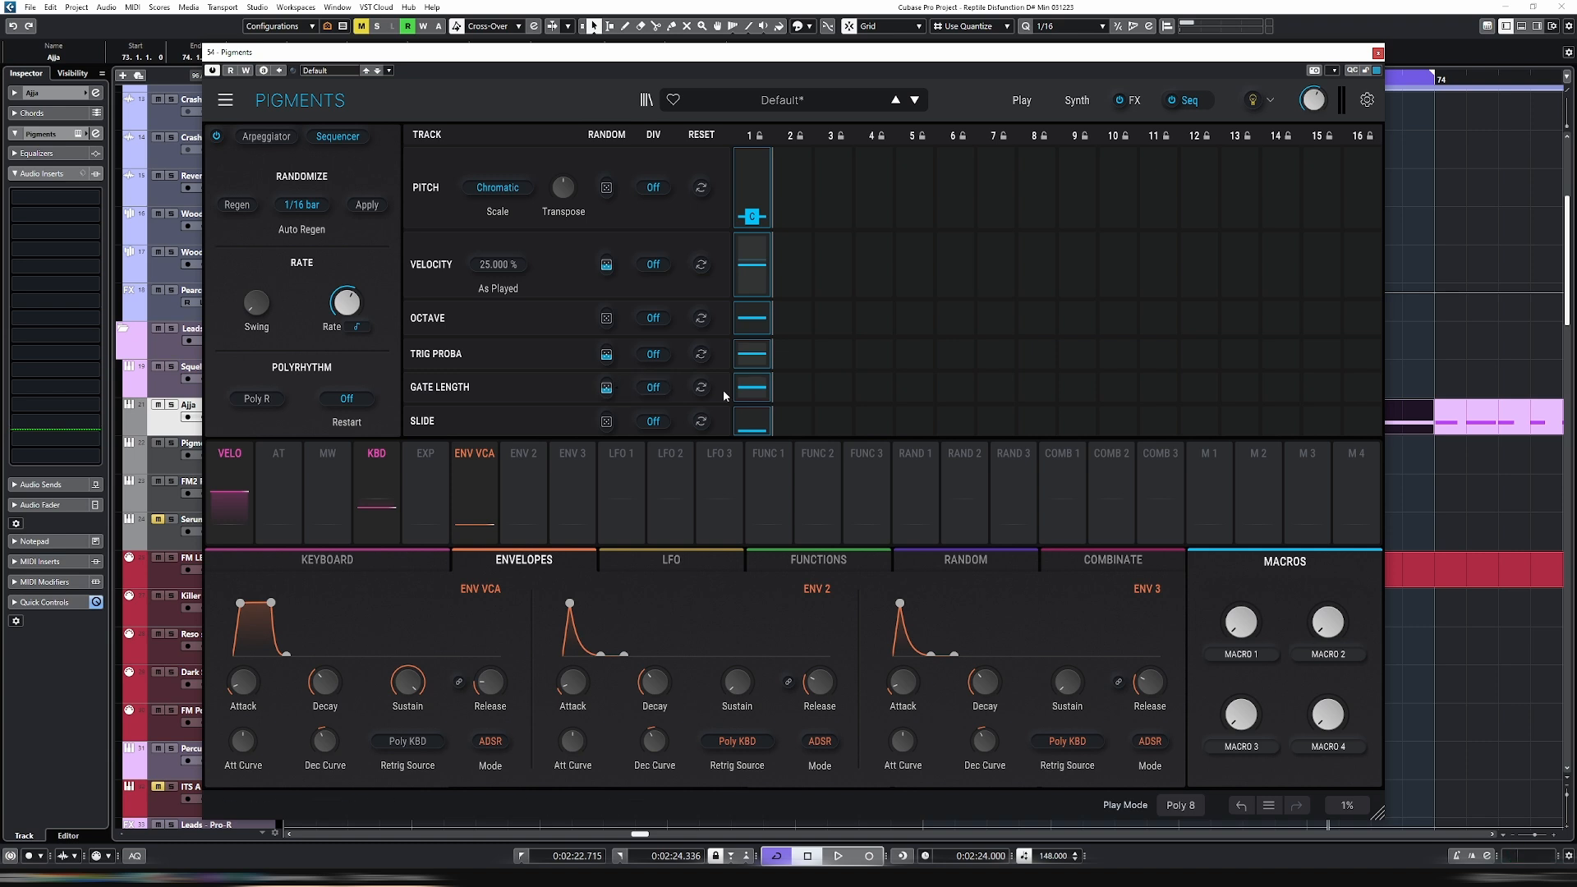
Set the trigger probability randomization to 68.4 % while auditioning the pattern, and stop playback.
key("space")
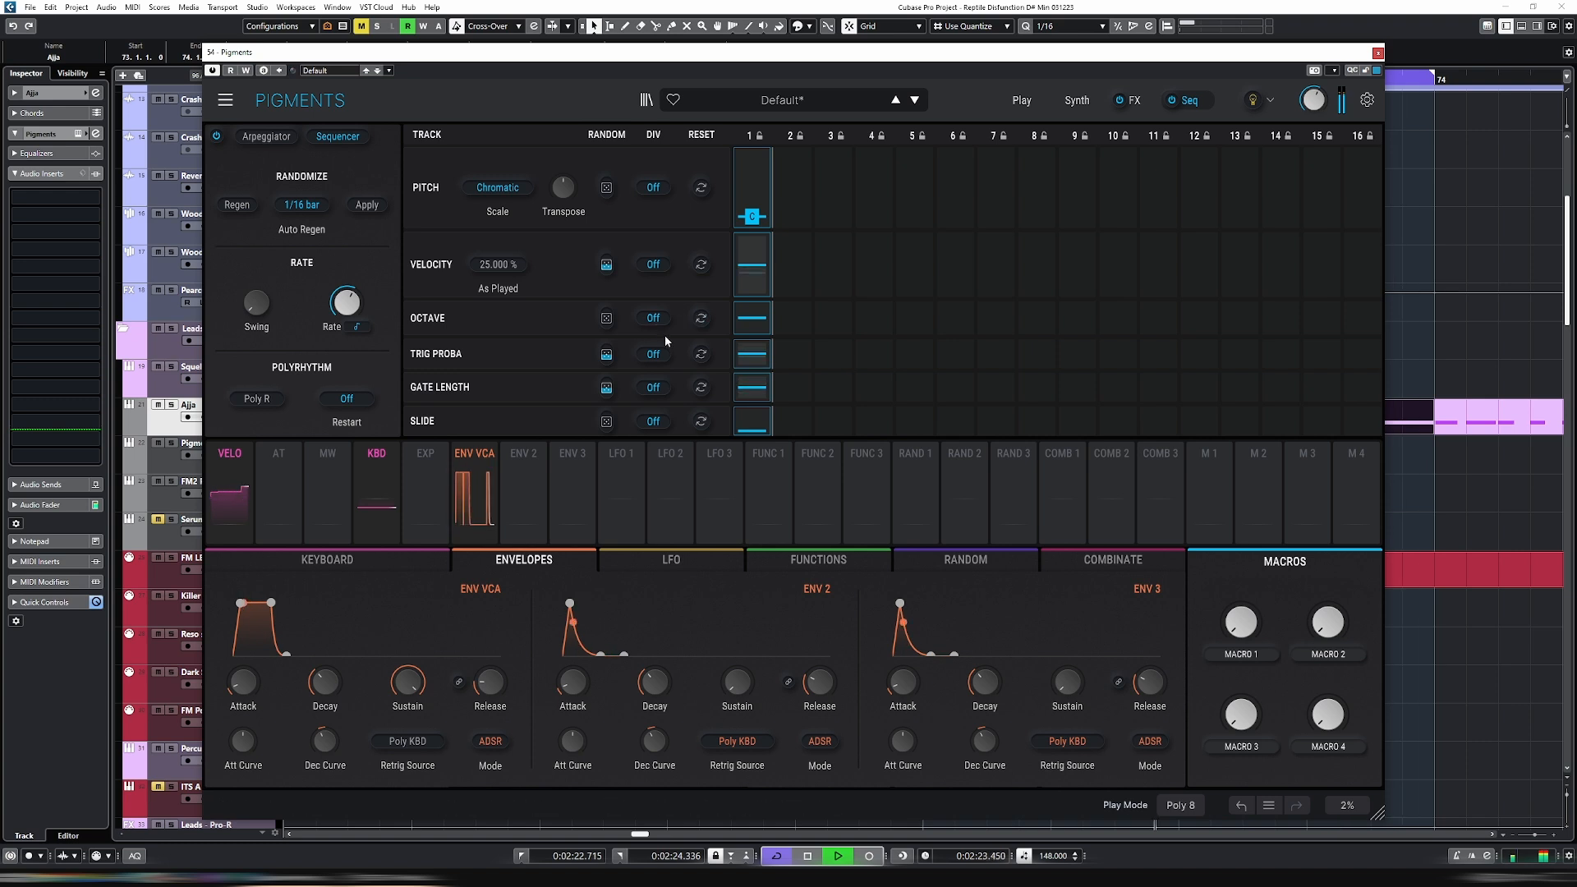
mouse_move(606, 355)
scroll(607, 355, "down", 4)
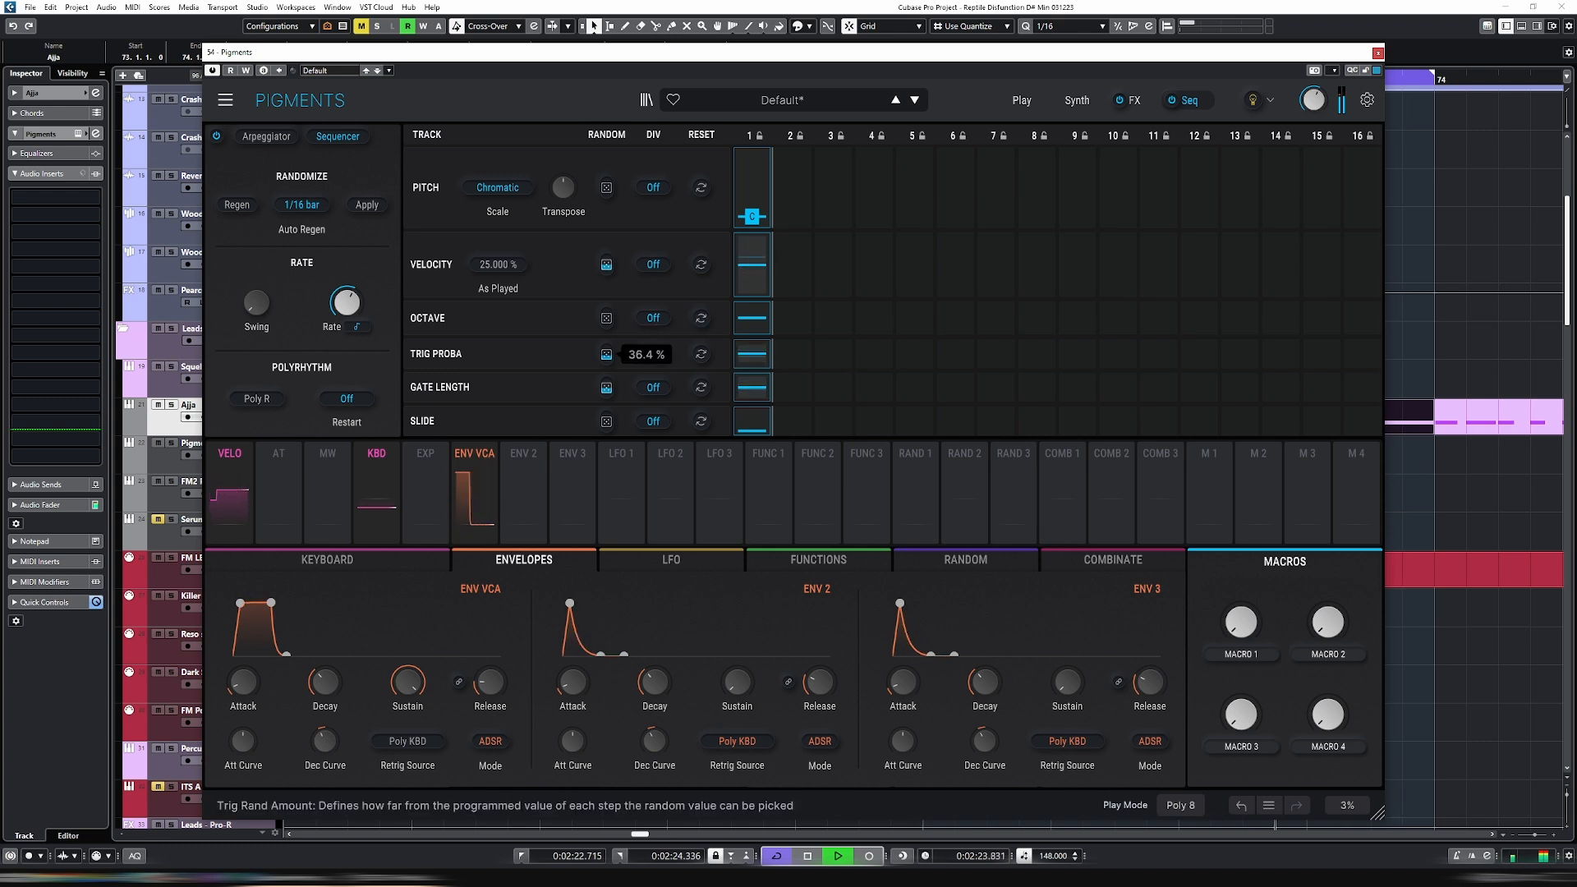
scroll(608, 359, "up", 1)
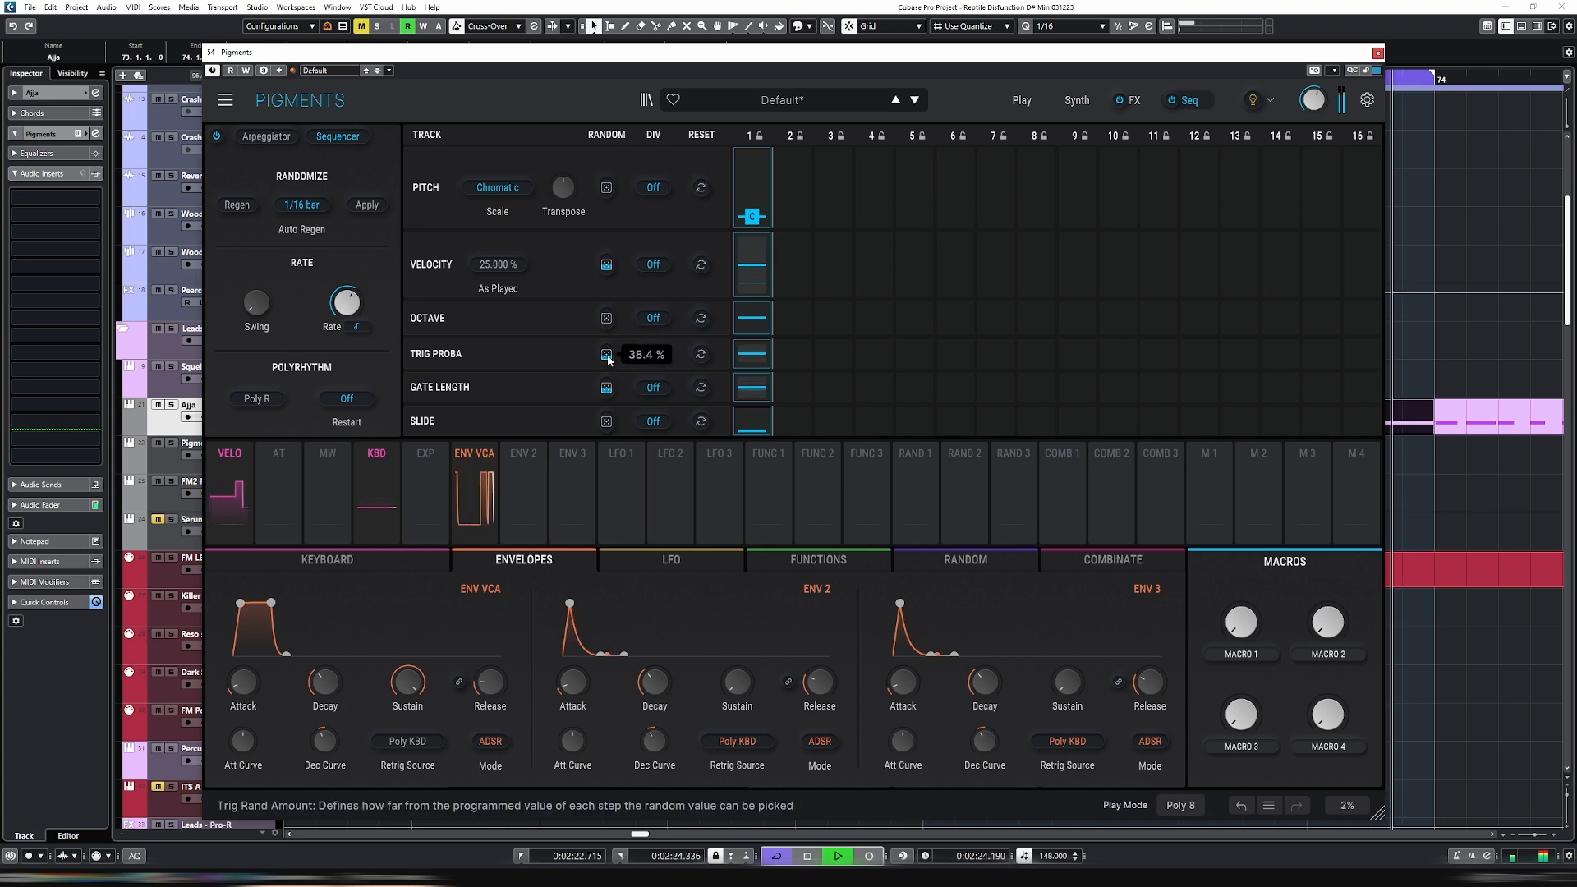
scroll(608, 359, "up", 10)
scroll(608, 359, "up", 5)
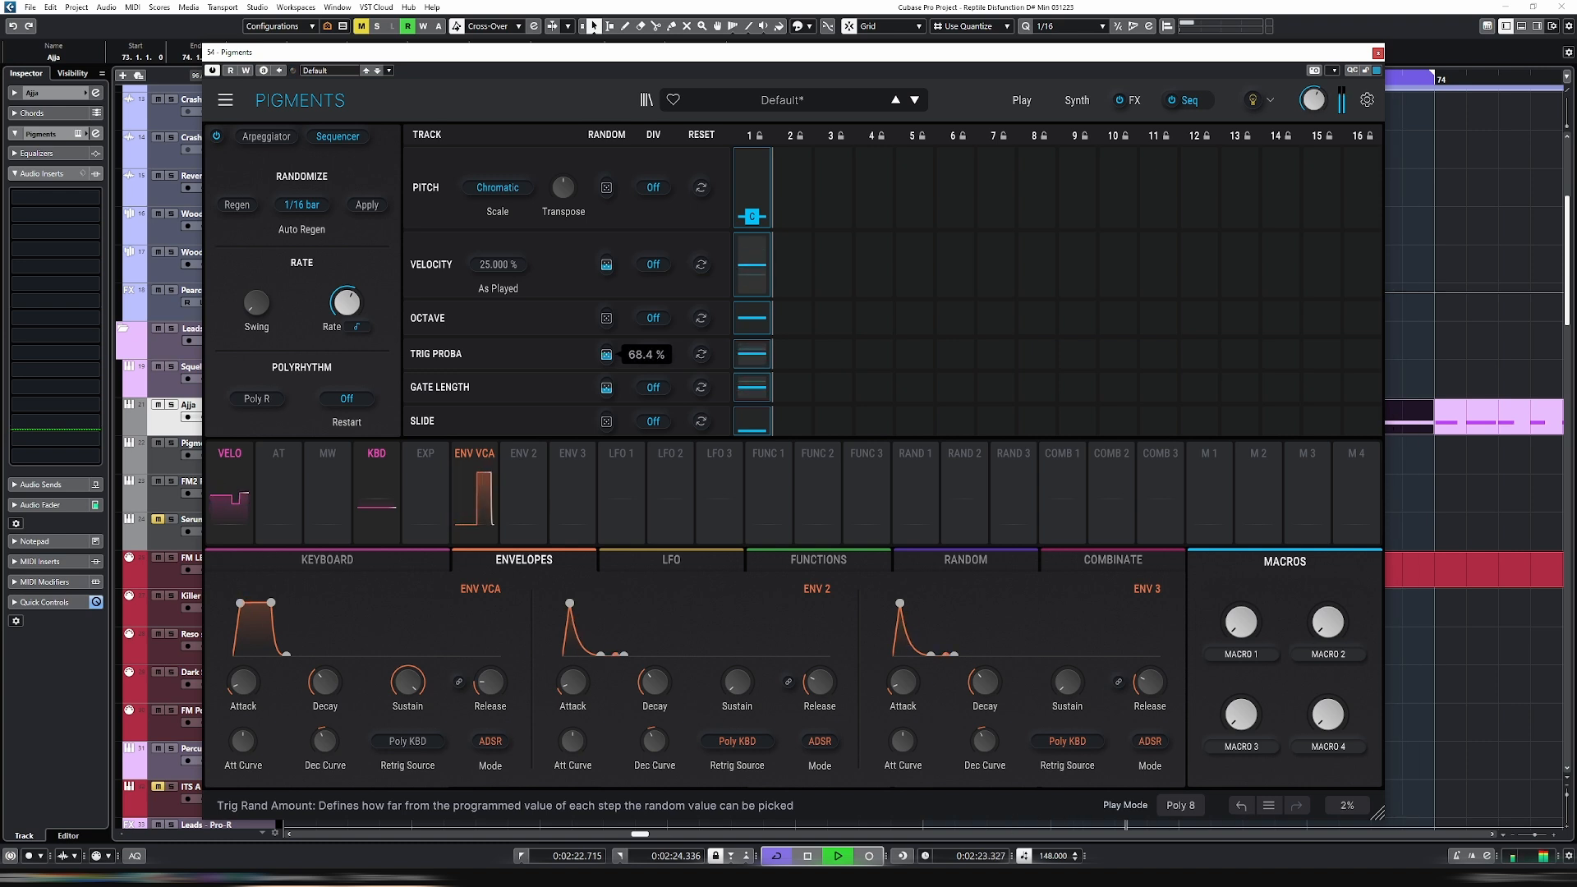
key("space")
Return to the synth engine and filter settings.
left_click(1076, 100)
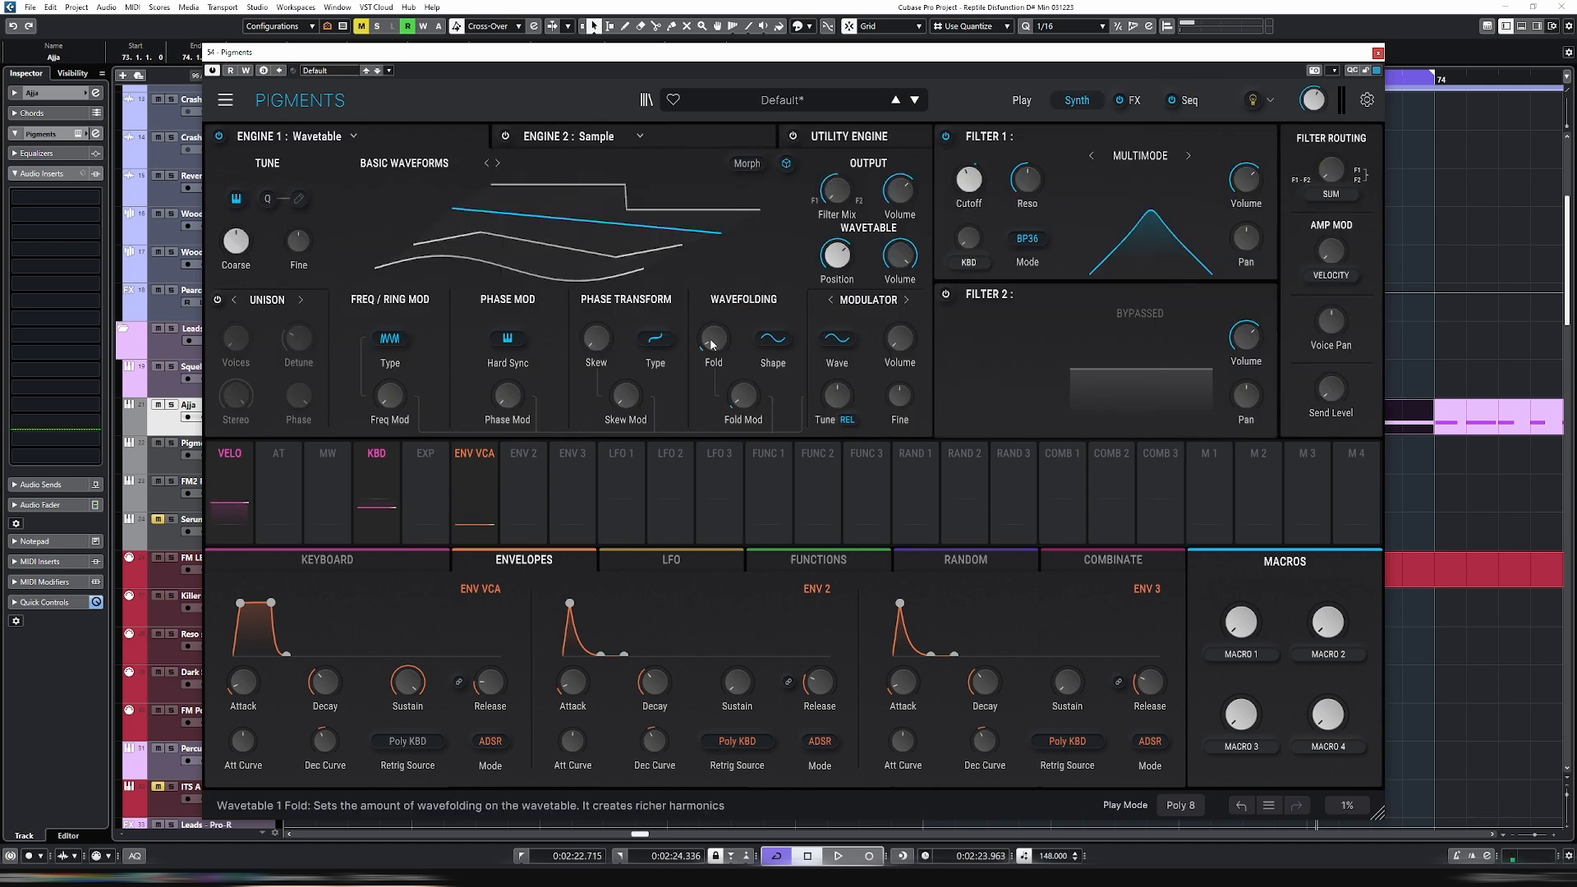